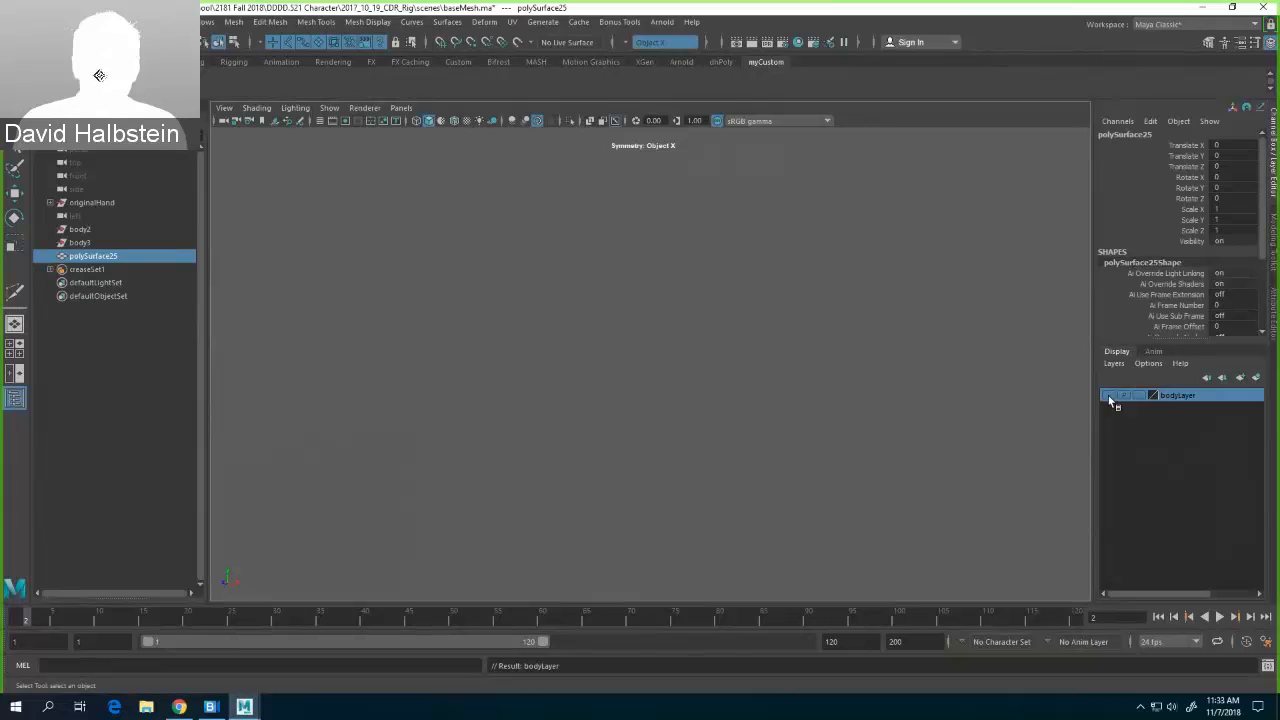
Step: Make bodyLayer visible and switch the viewport to the front view, leaving empty space above the character
{"action": "left_click", "coordinate": [1108, 395]}
{"action": "left_click", "coordinate": [808, 337]}
{"action": "key", "text": "space"}
{"action": "left_click_drag", "start_coordinate": [682, 300], "coordinate": [688, 327]}
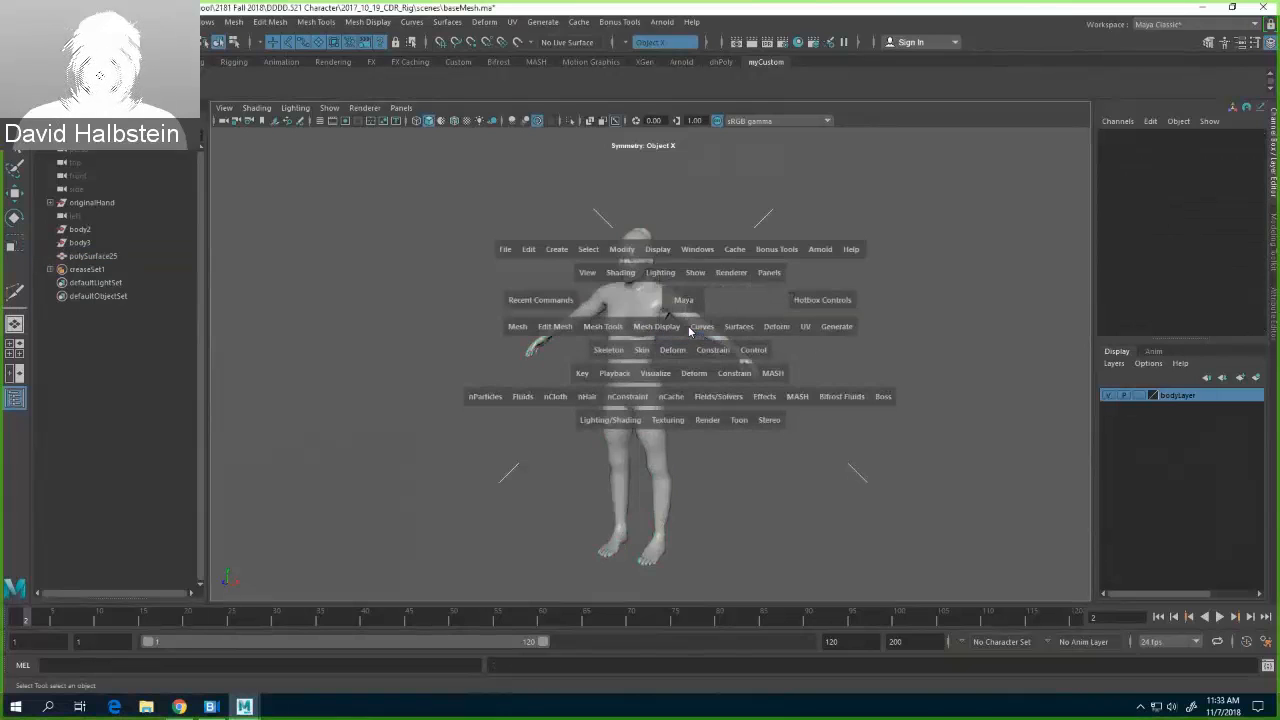
{"action": "mouse_move", "coordinate": [766, 260]}
{"action": "middle_mouse_down", "text": "alt"}
{"action": "mouse_move", "coordinate": [821, 428]}
{"action": "mouse_move", "coordinate": [836, 556]}
{"action": "middle_mouse_up", "text": "alt"}
Step: Turn on the grid display in the viewport
{"action": "left_click", "coordinate": [256, 108]}
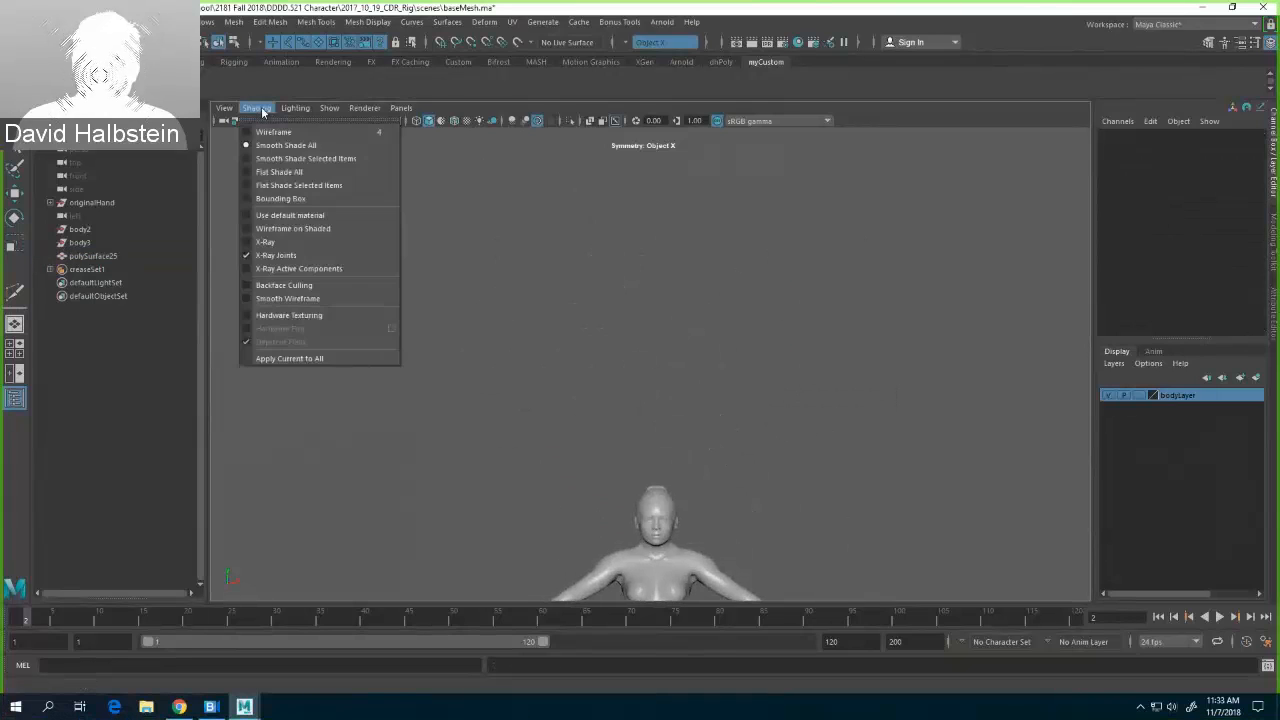
{"action": "mouse_move", "coordinate": [231, 116]}
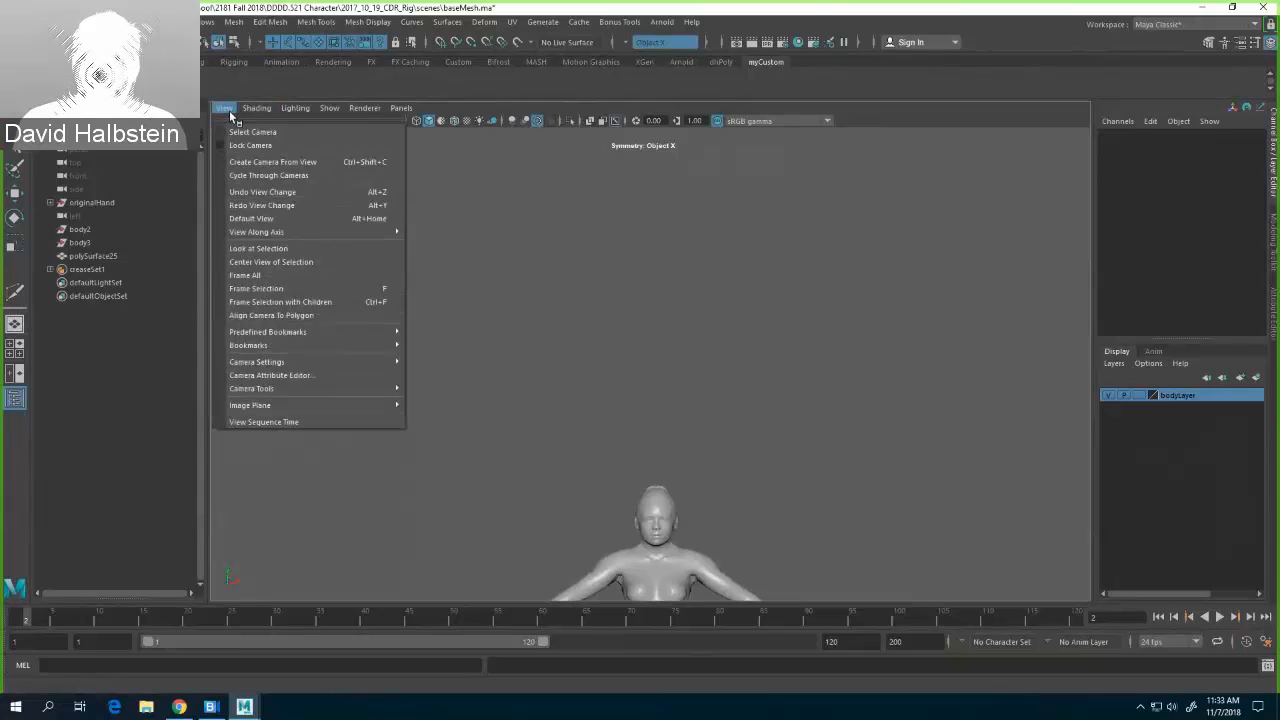
{"action": "mouse_move", "coordinate": [293, 111]}
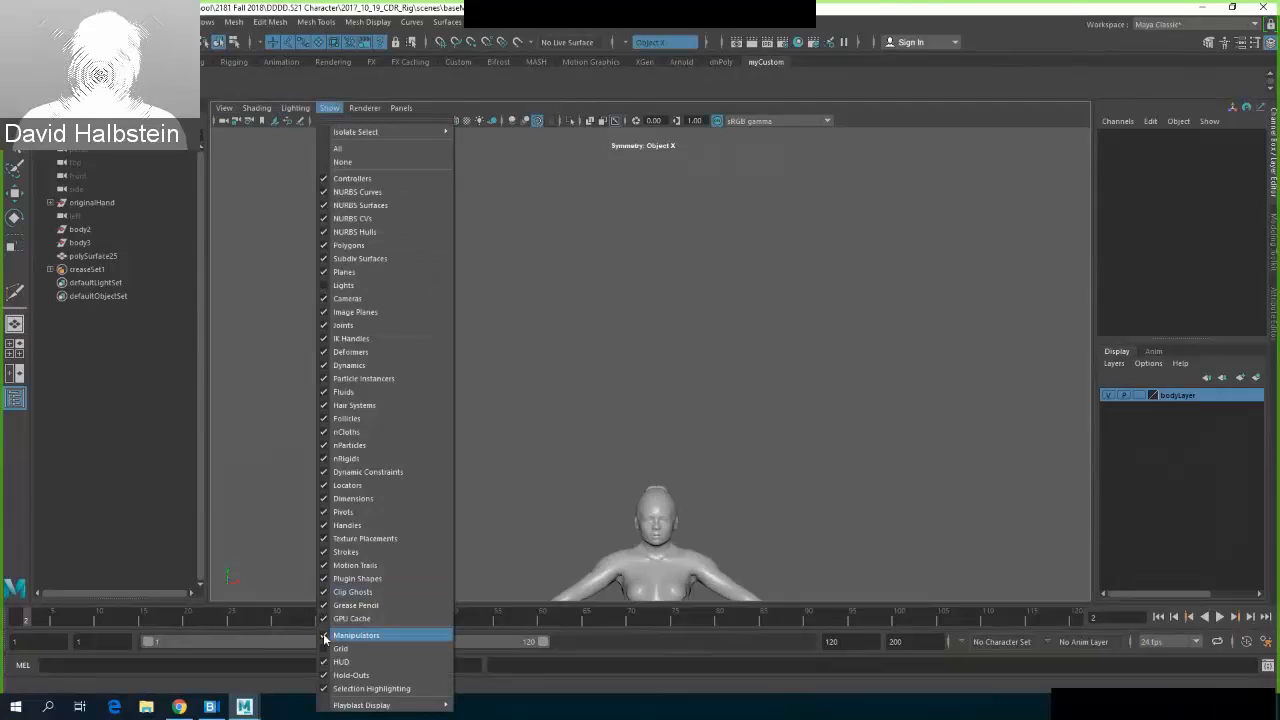
{"action": "left_click", "coordinate": [338, 649]}
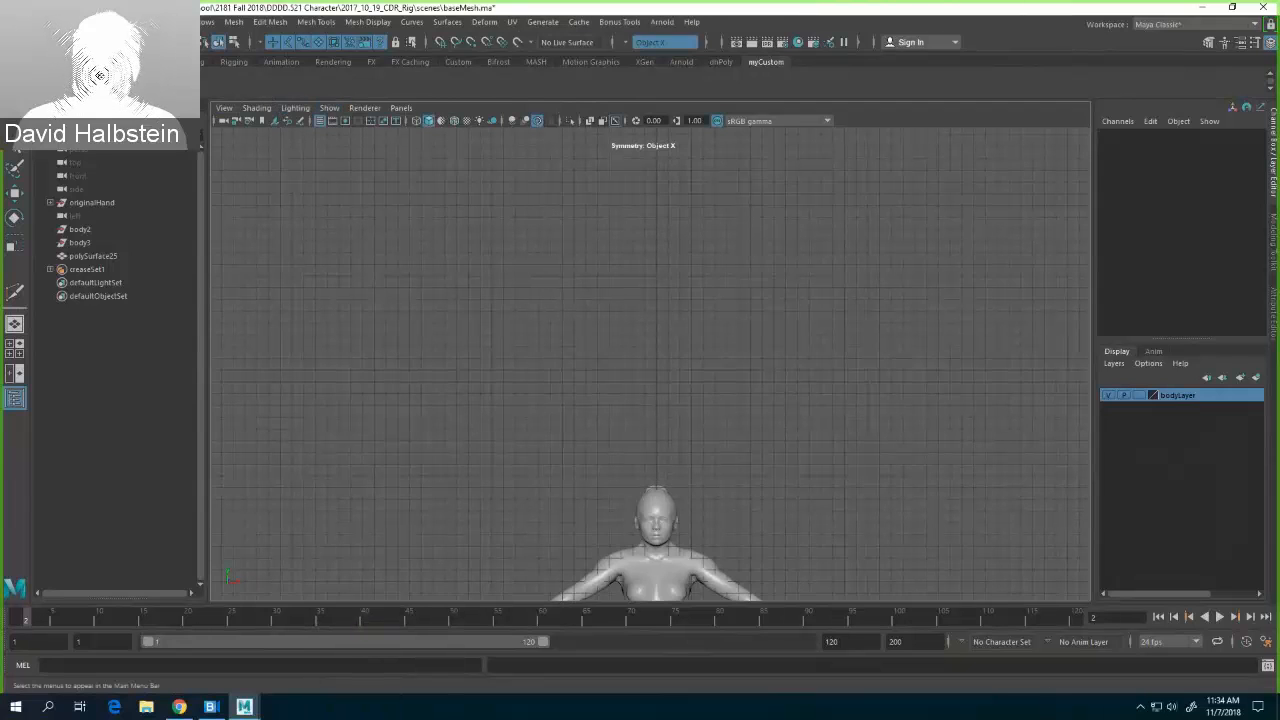
Step: Switch to the Rigging menu set and use Create Joints to place a zigzag chain of five joints above the character
{"action": "left_click", "coordinate": [38, 56]}
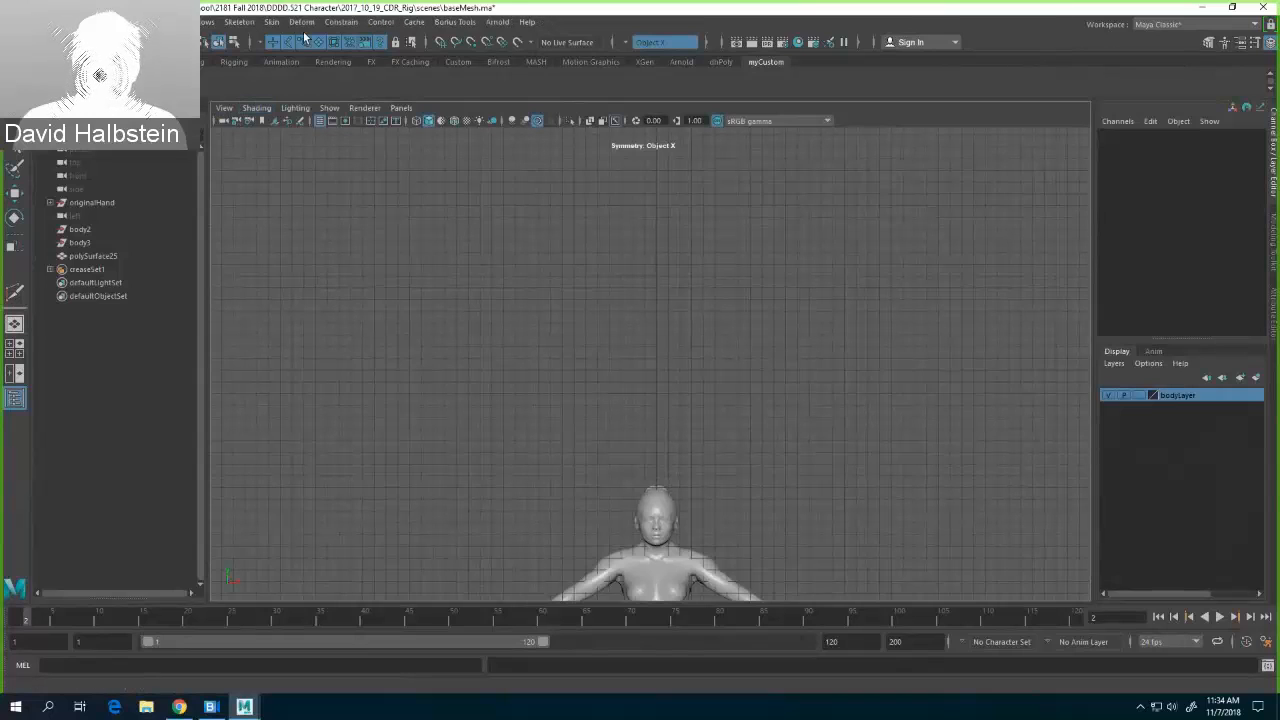
{"action": "left_click", "coordinate": [240, 23]}
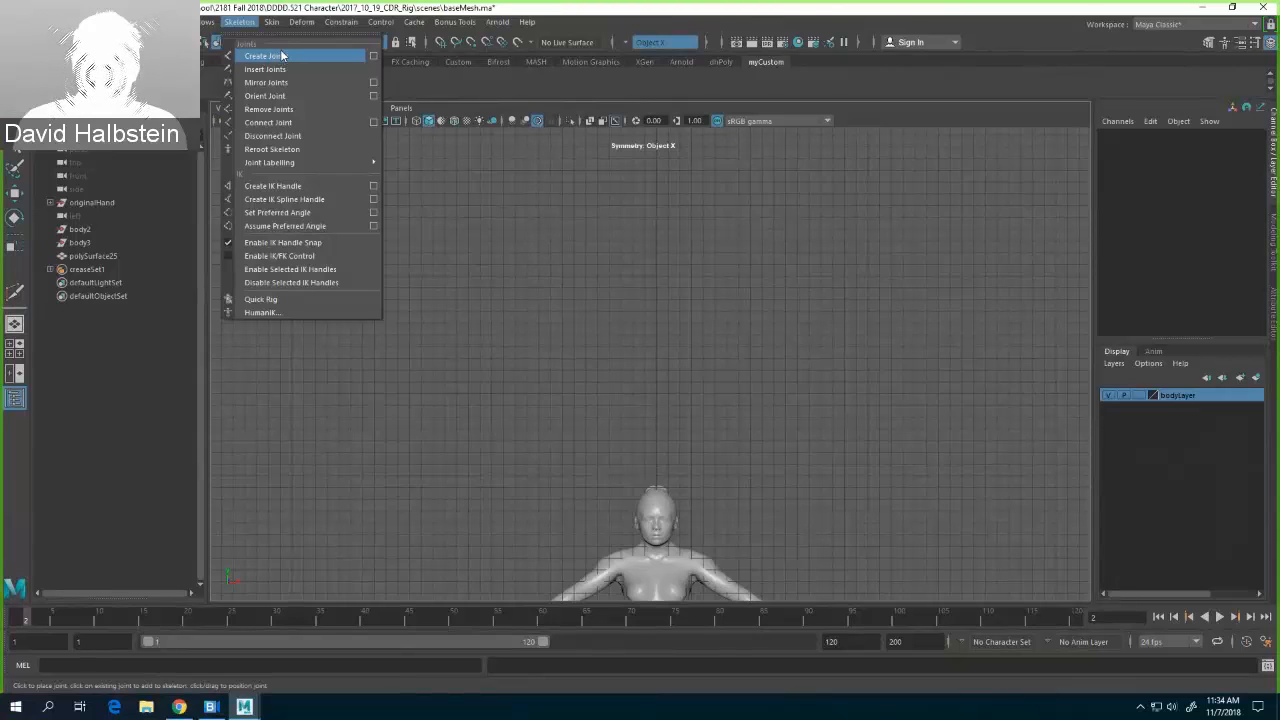
{"action": "left_click", "coordinate": [265, 56]}
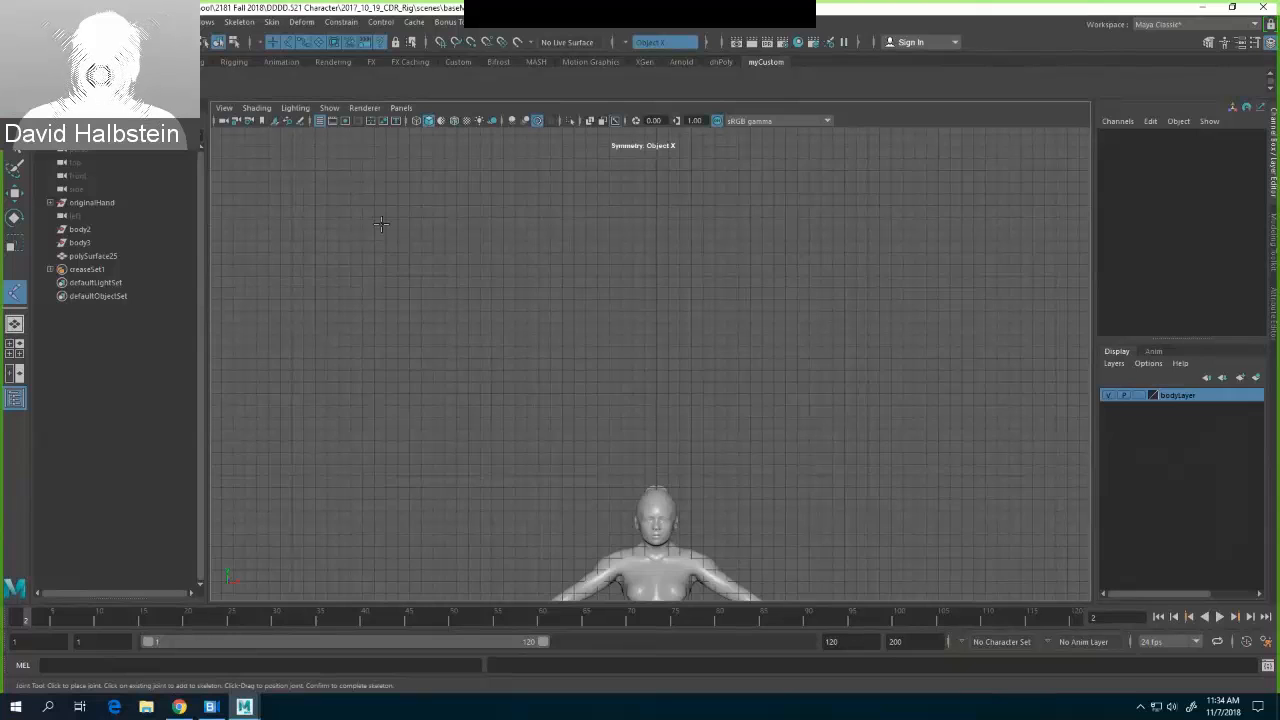
{"action": "left_click", "coordinate": [357, 282]}
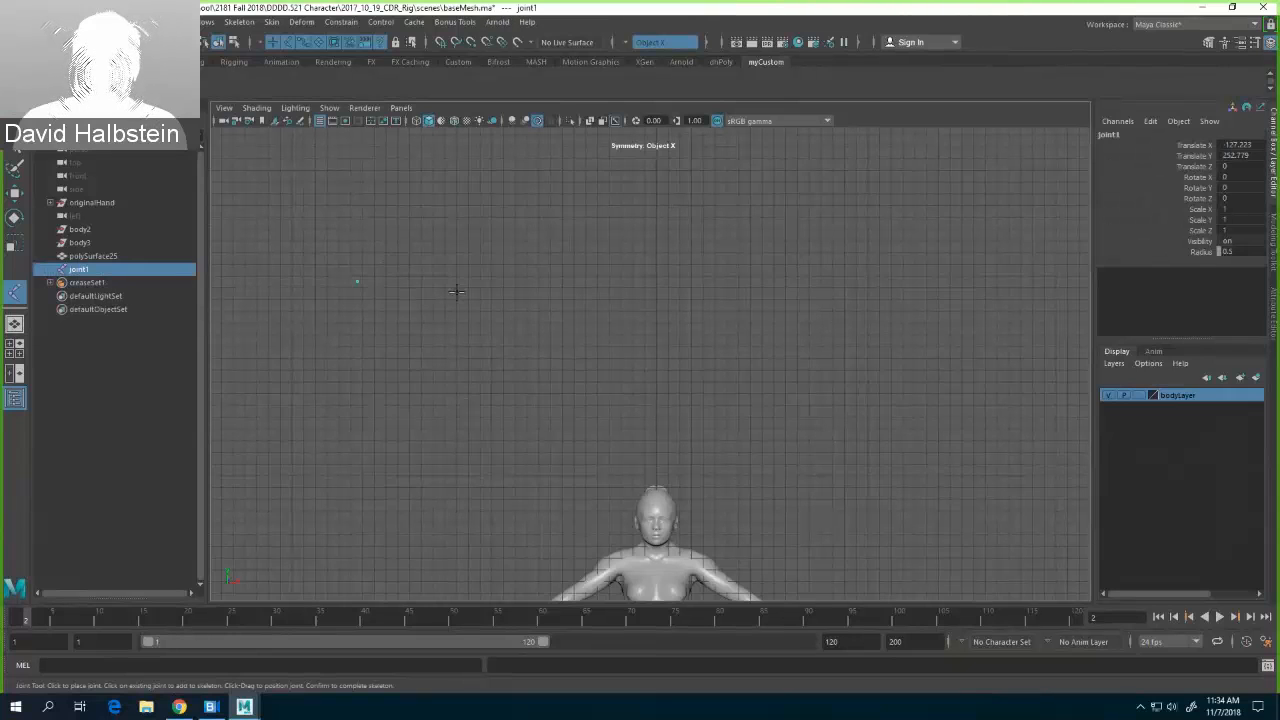
{"action": "left_click", "coordinate": [438, 239]}
{"action": "left_click", "coordinate": [540, 287]}
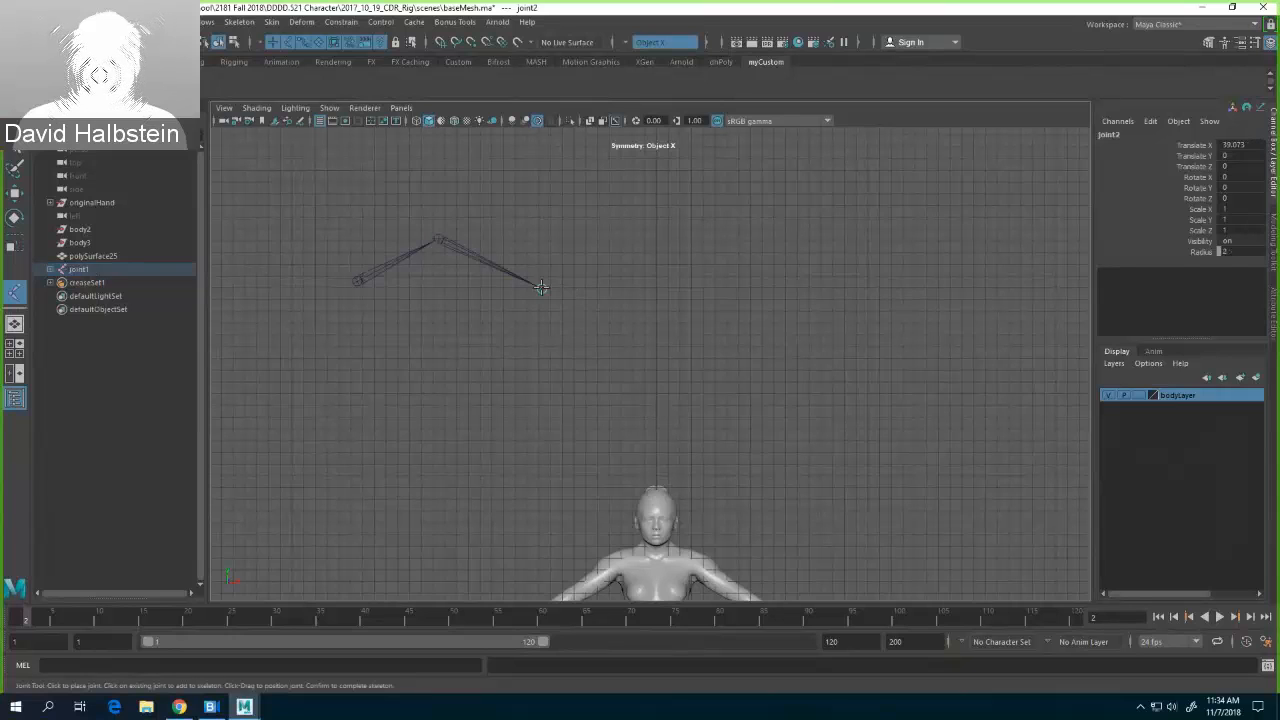
{"action": "left_click", "coordinate": [683, 253]}
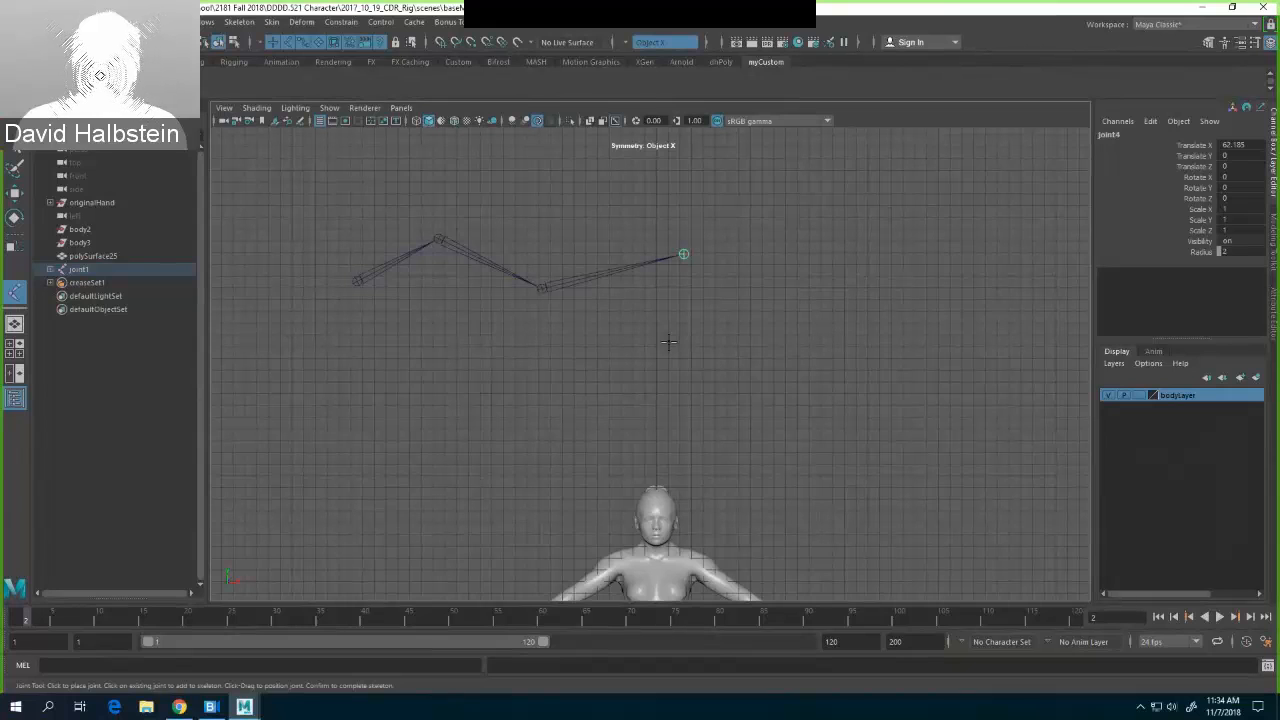
{"action": "left_click", "coordinate": [767, 353]}
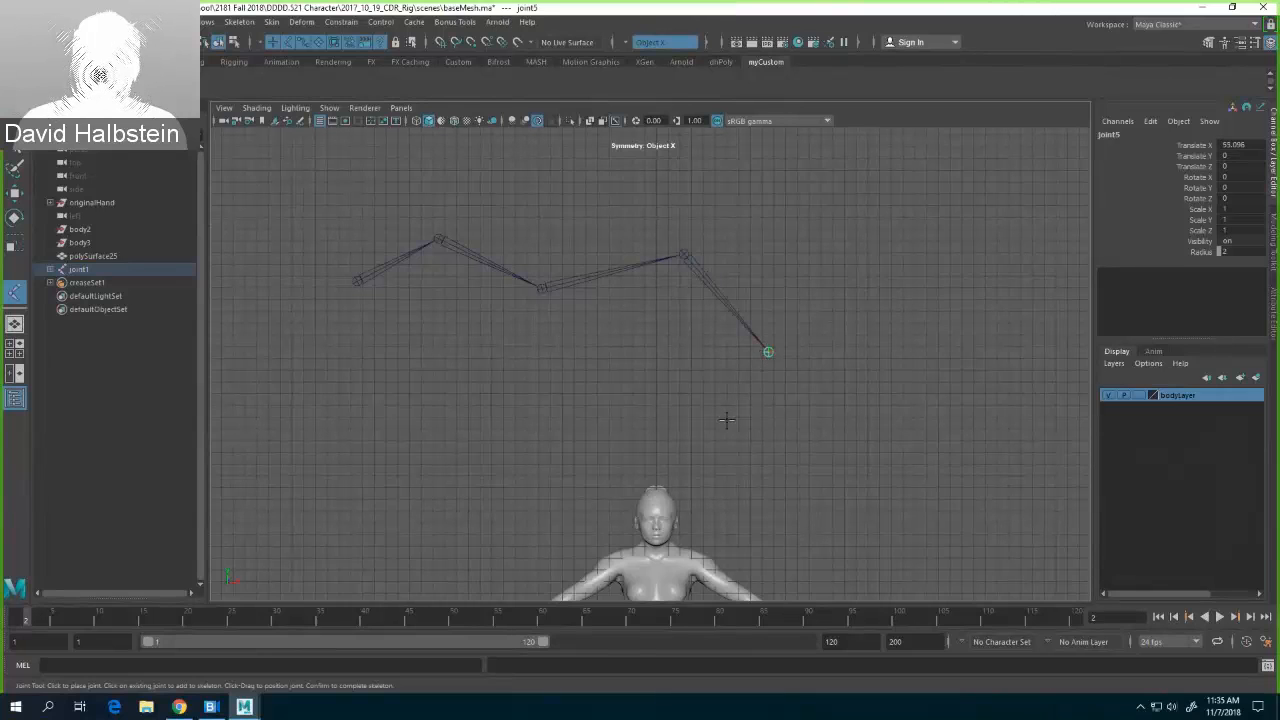
{"action": "key", "text": "Up"}
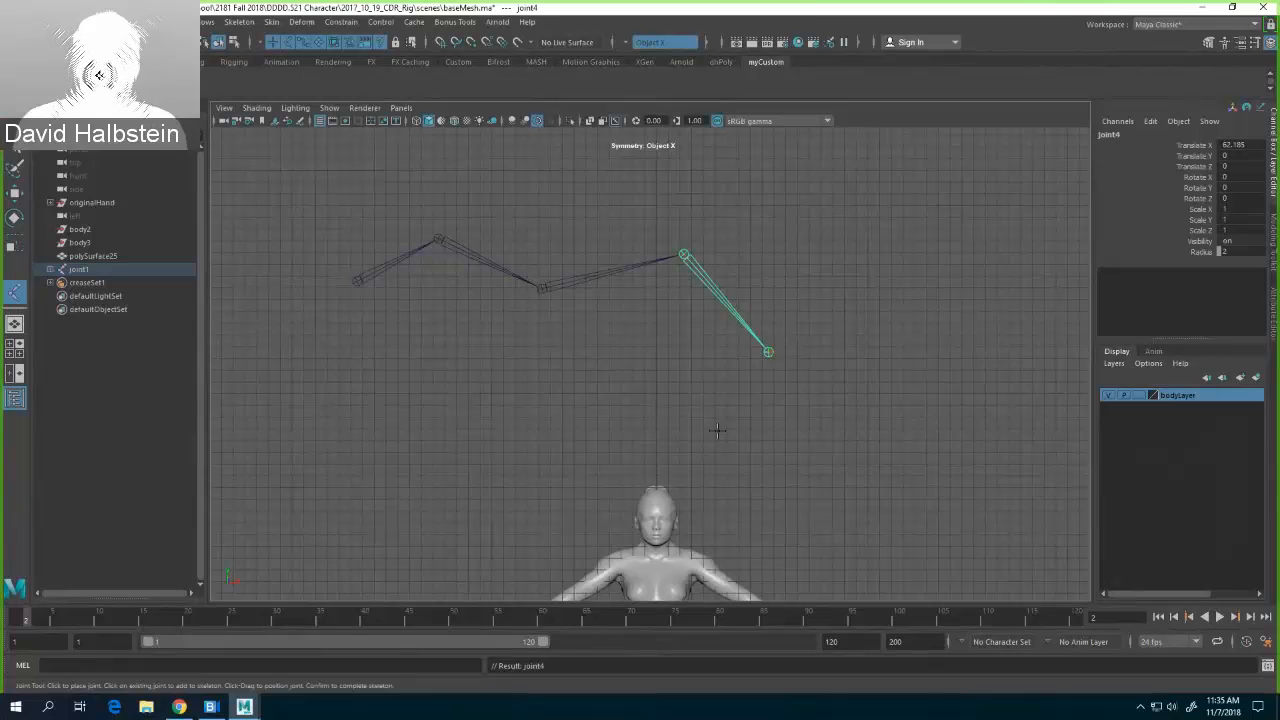
{"action": "left_click", "coordinate": [846, 347]}
{"action": "key", "text": "ctrl+z"}
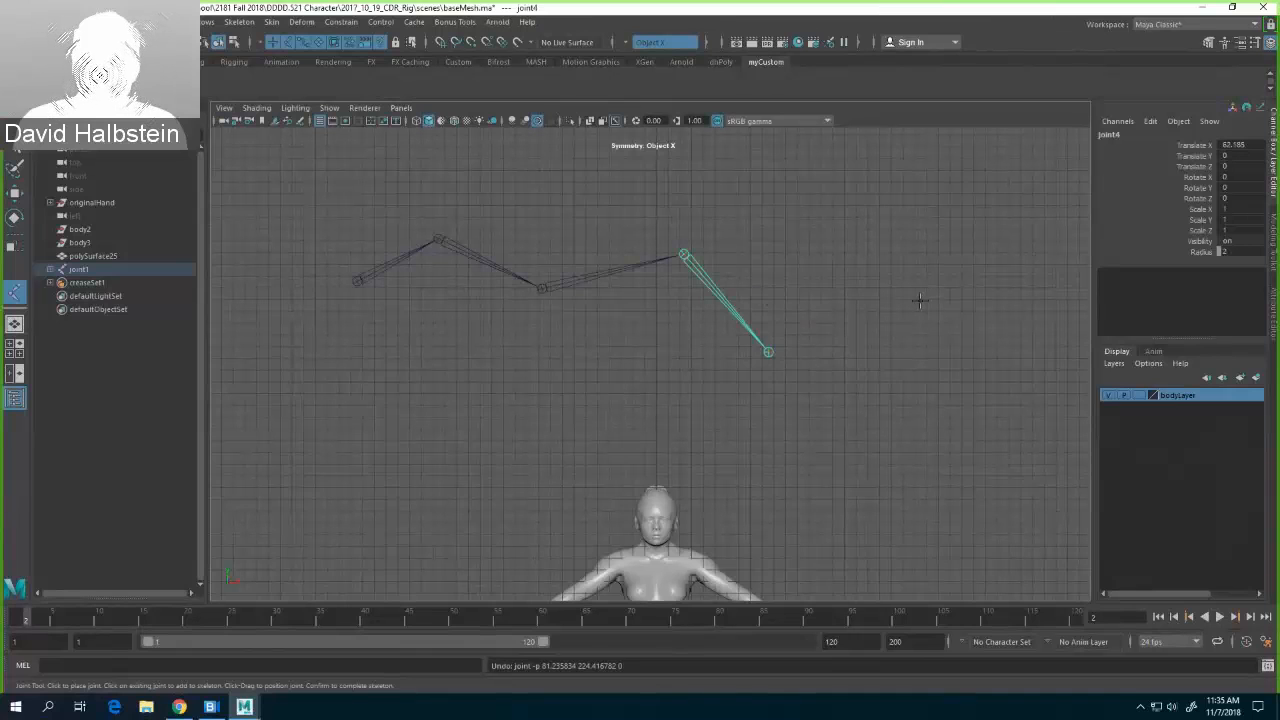
Step: Extend the chain from its fifth joint with two more joints, the last one angled upward
{"action": "left_click", "coordinate": [864, 367]}
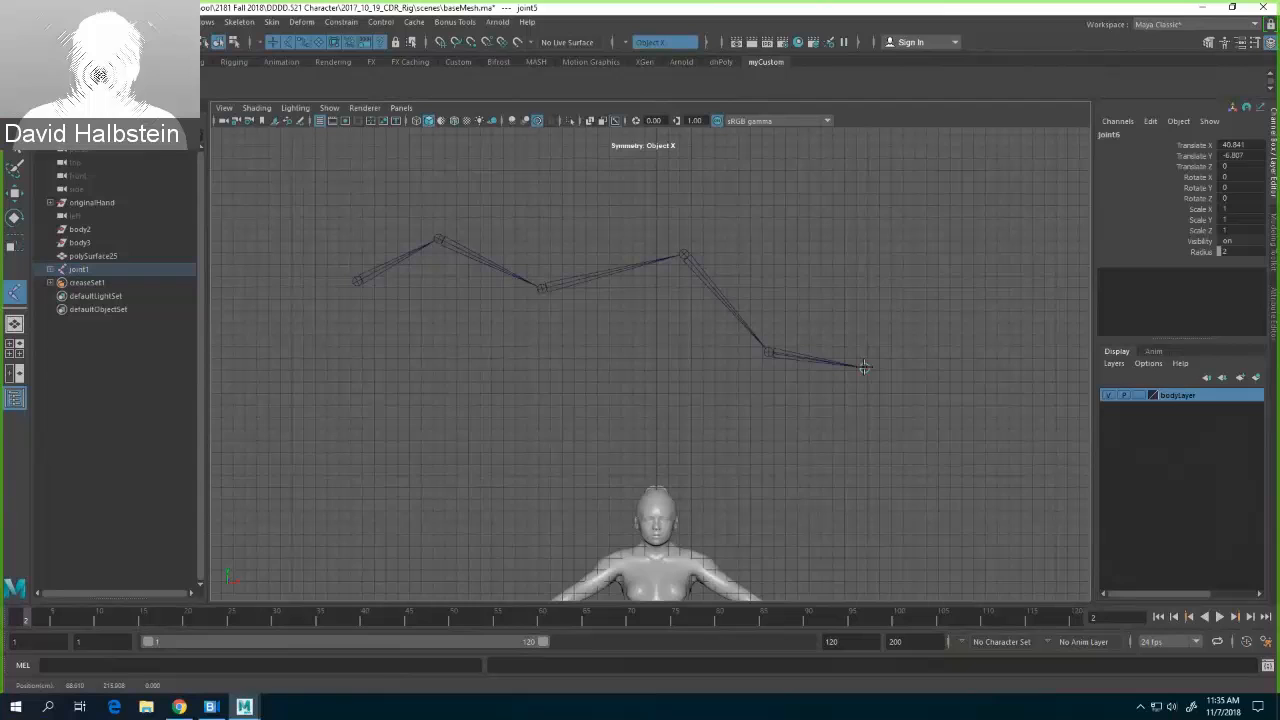
{"action": "left_click", "coordinate": [953, 294]}
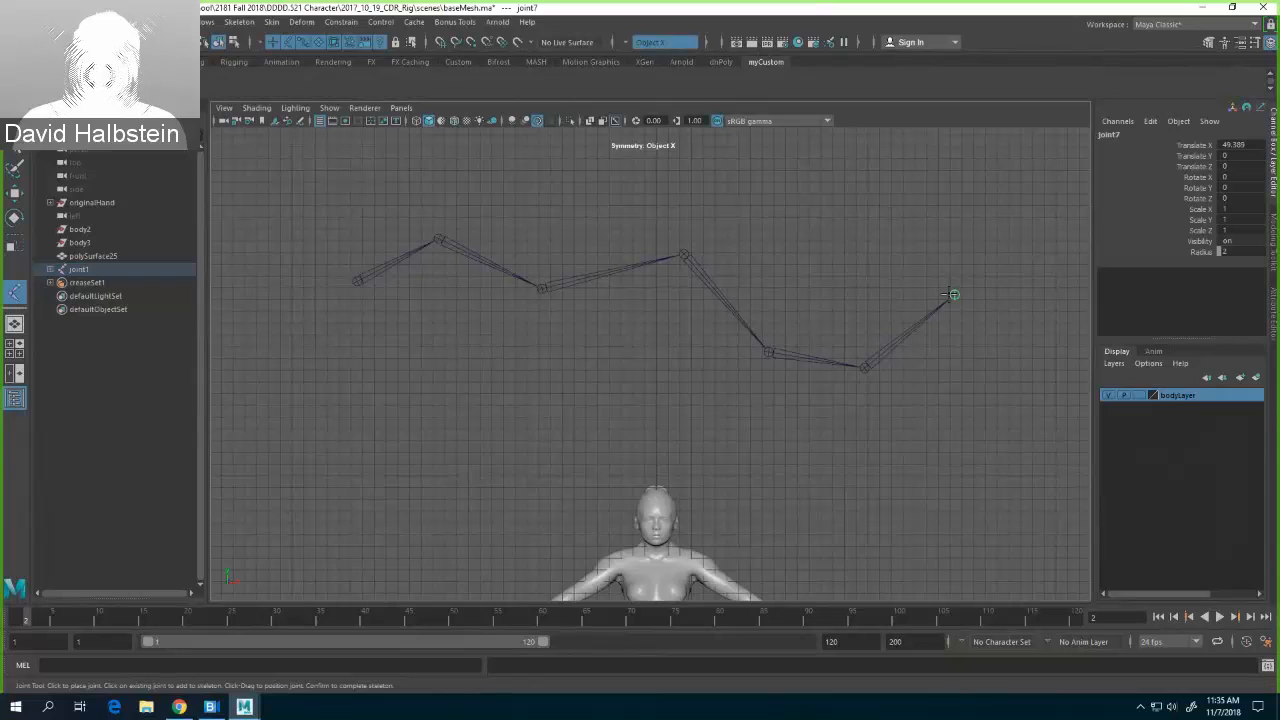
Step: Walk the selection up the joint hierarchy from the last joint to the root joint1
{"action": "key", "text": "Up"}
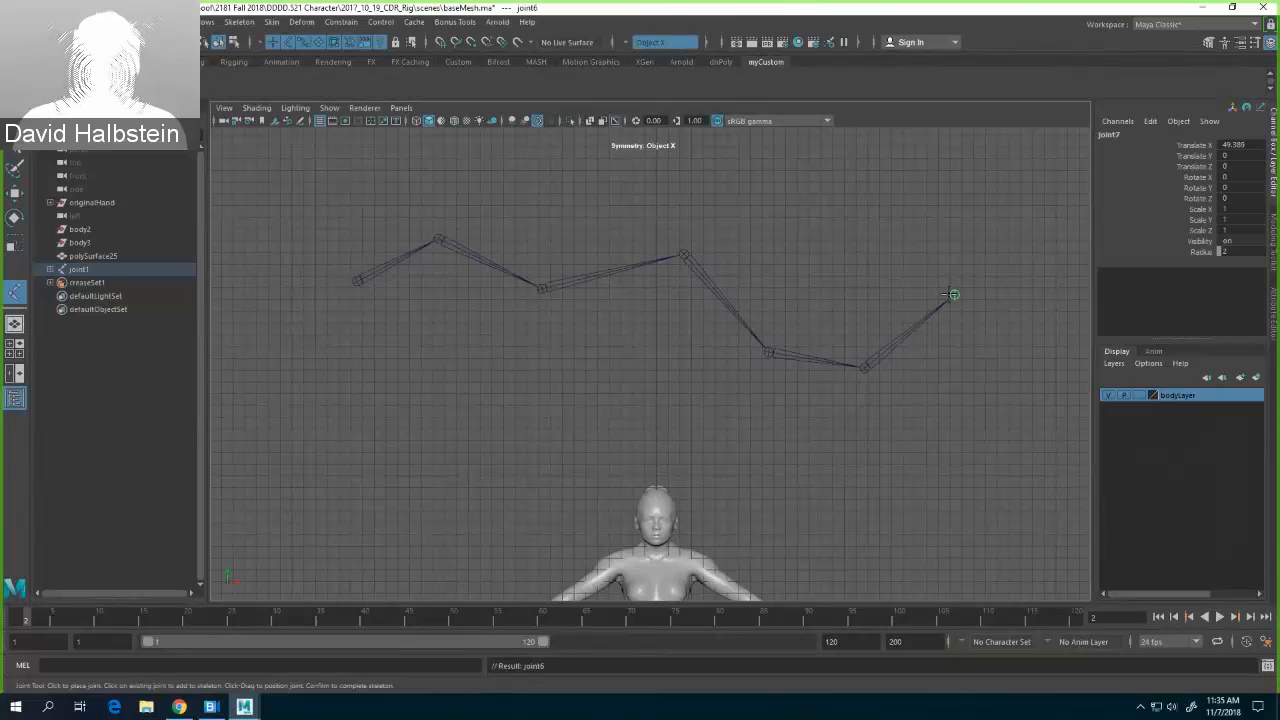
{"action": "key", "text": "Up"}
{"action": "key", "text": "Up"}
{"action": "key", "text": "Up"}
{"action": "key", "text": "Up"}
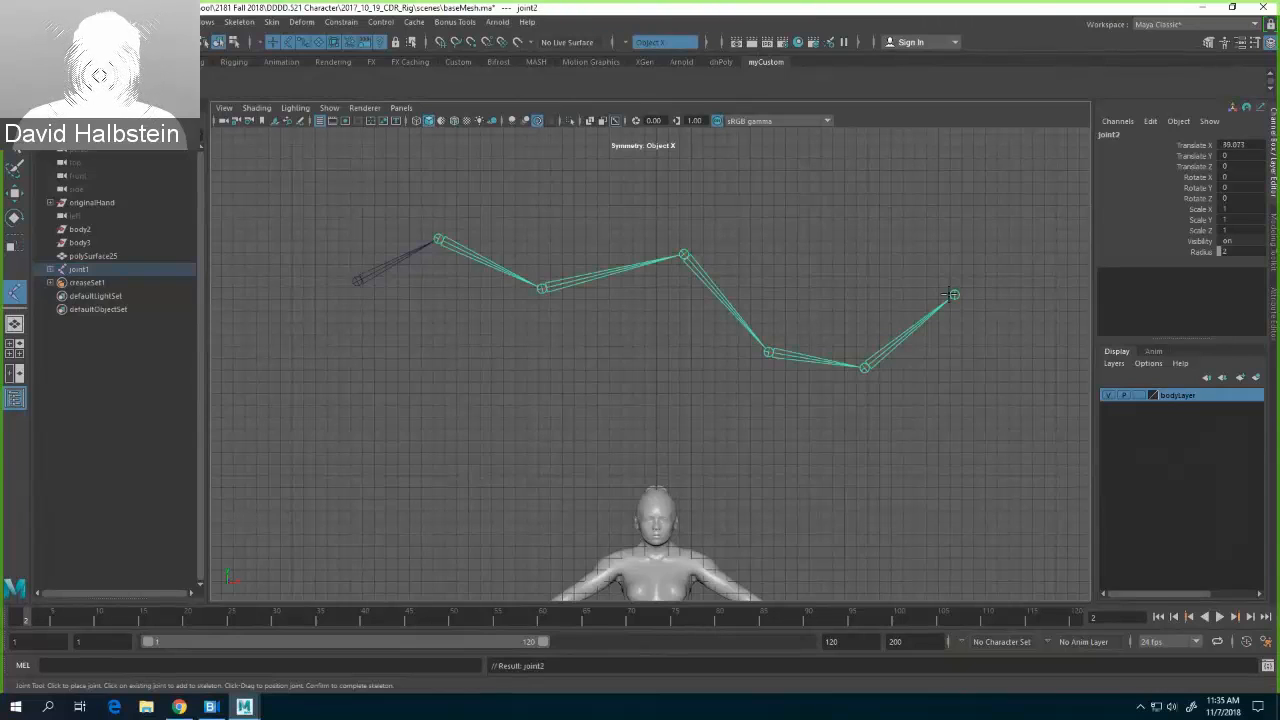
{"action": "key", "text": "Up"}
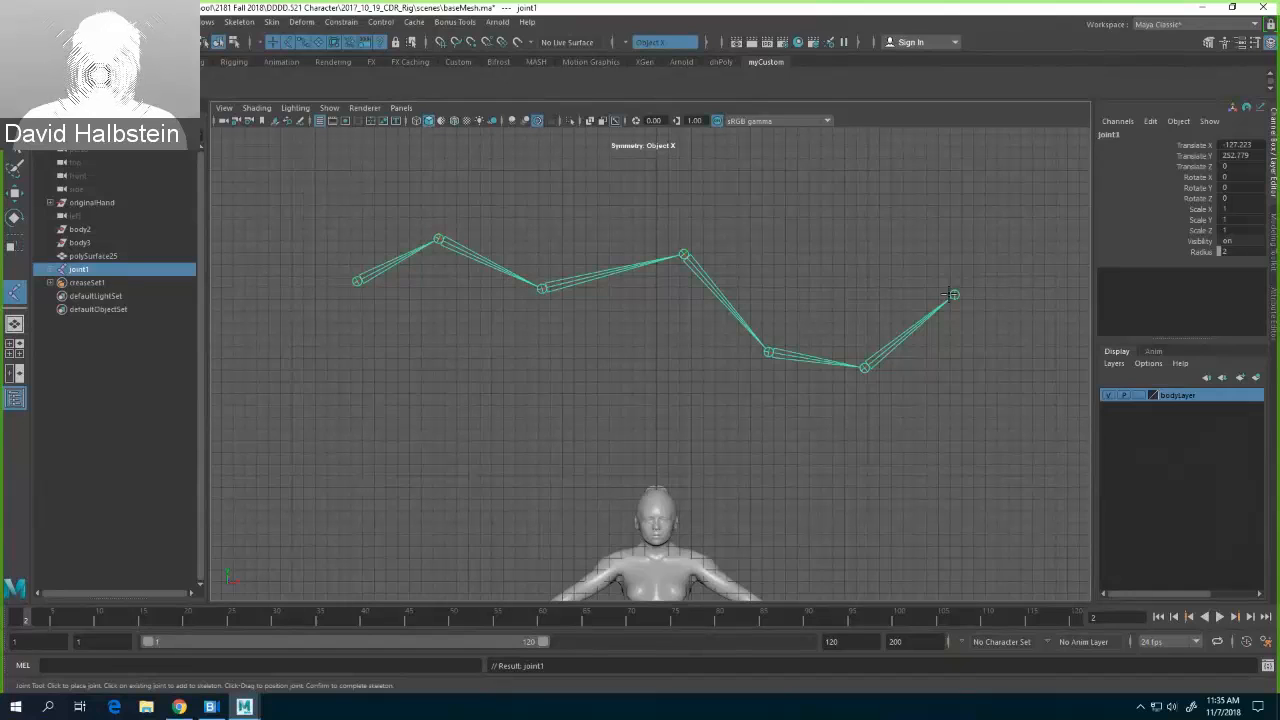
Step: Branch a second chain of two joints off joint4 above the existing one, and finish the skeleton
{"action": "key", "text": "Down"}
{"action": "key", "text": "Down"}
{"action": "key", "text": "Down"}
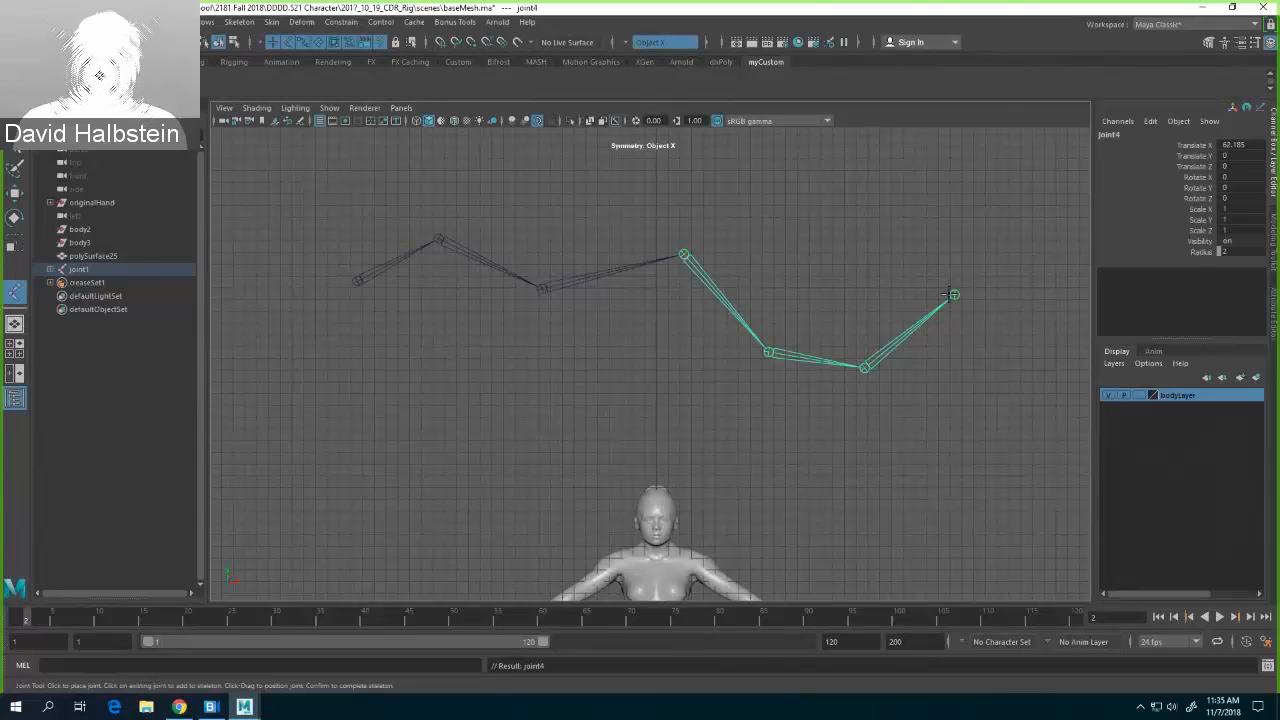
{"action": "left_click", "coordinate": [777, 204]}
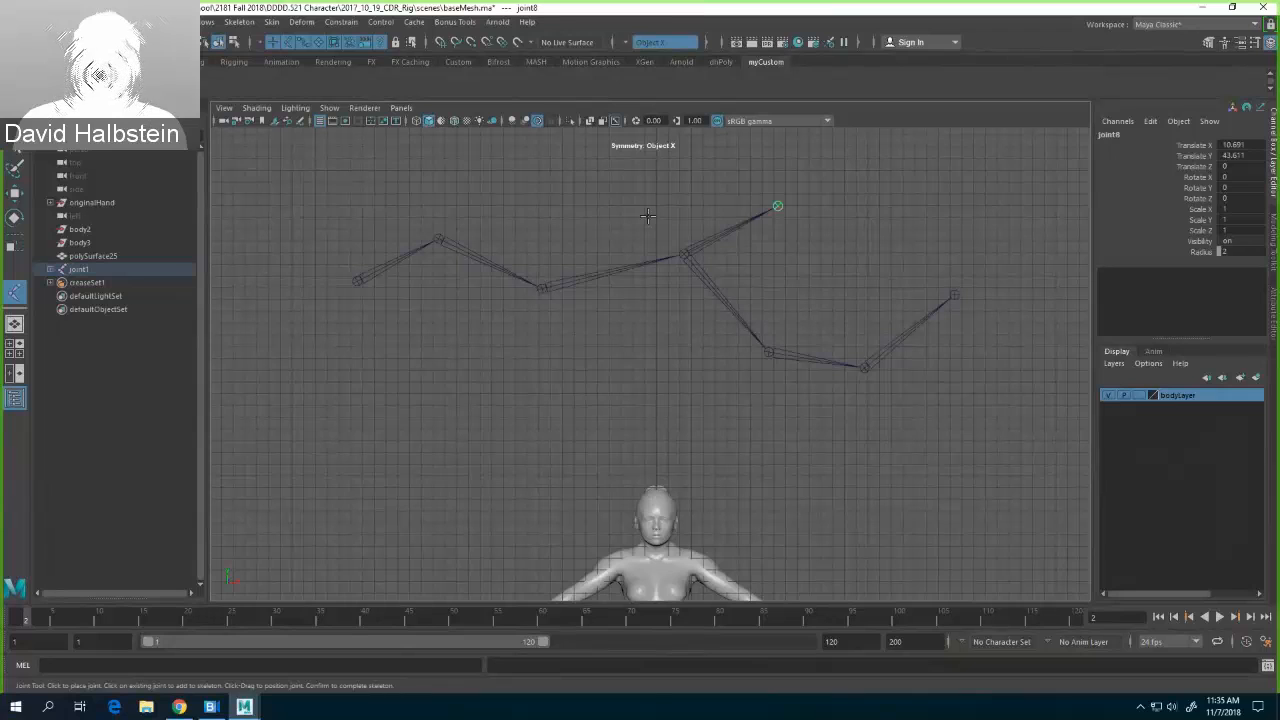
{"action": "left_click", "coordinate": [849, 232]}
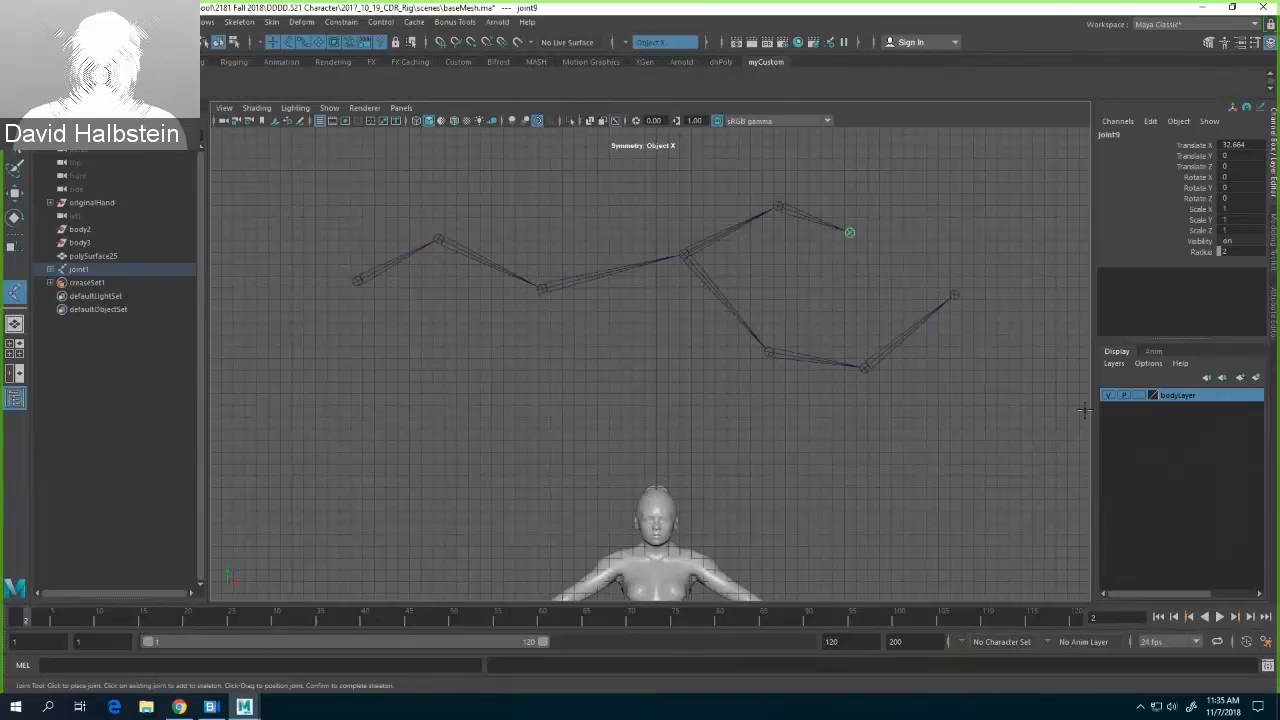
{"action": "key", "text": "q"}
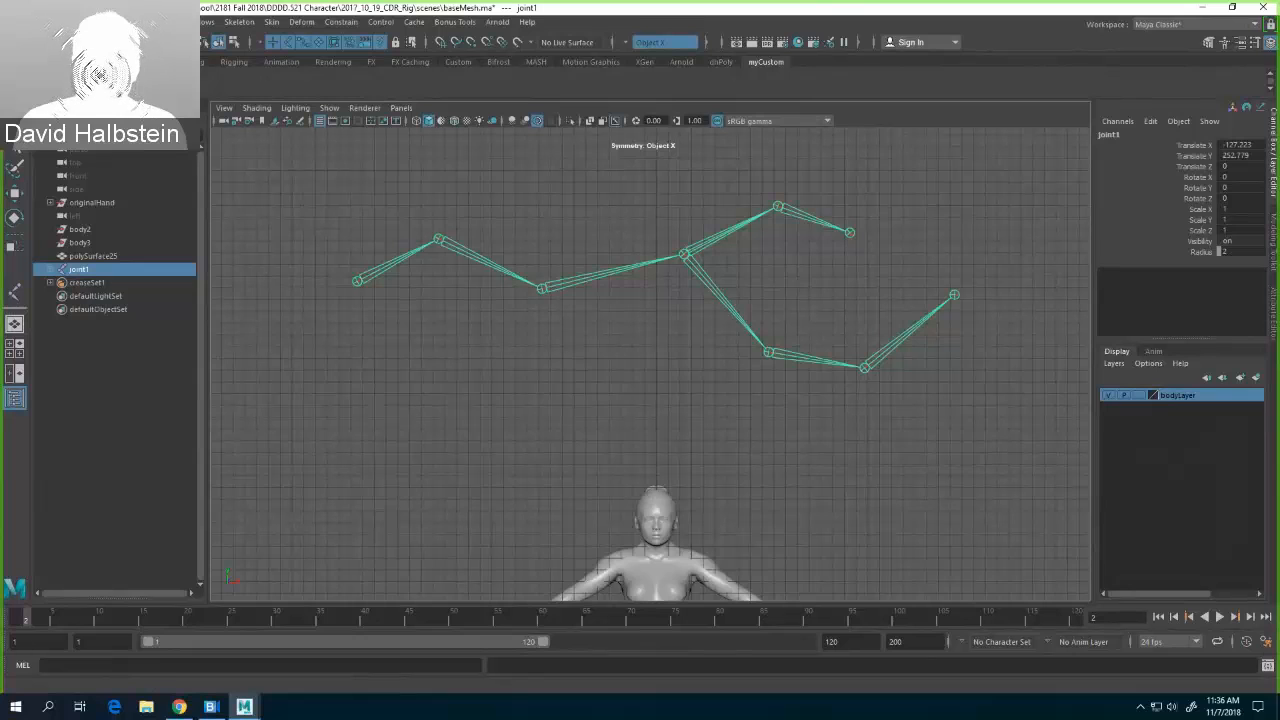
Step: Open the Hypergraph Hierarchy beside the skeleton, make its window taller and bring the joint1 hierarchy into view
{"action": "left_click", "coordinate": [206, 21]}
{"action": "mouse_move", "coordinate": [258, 80]}
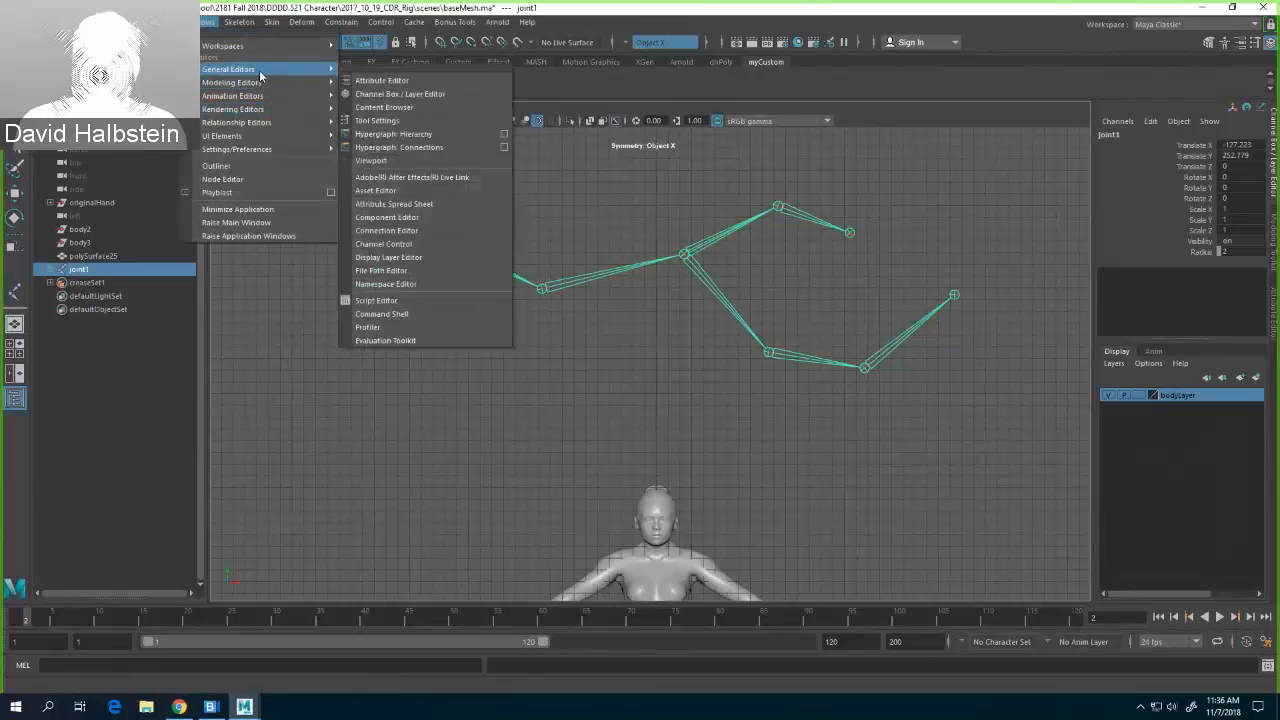
{"action": "left_click", "coordinate": [431, 134]}
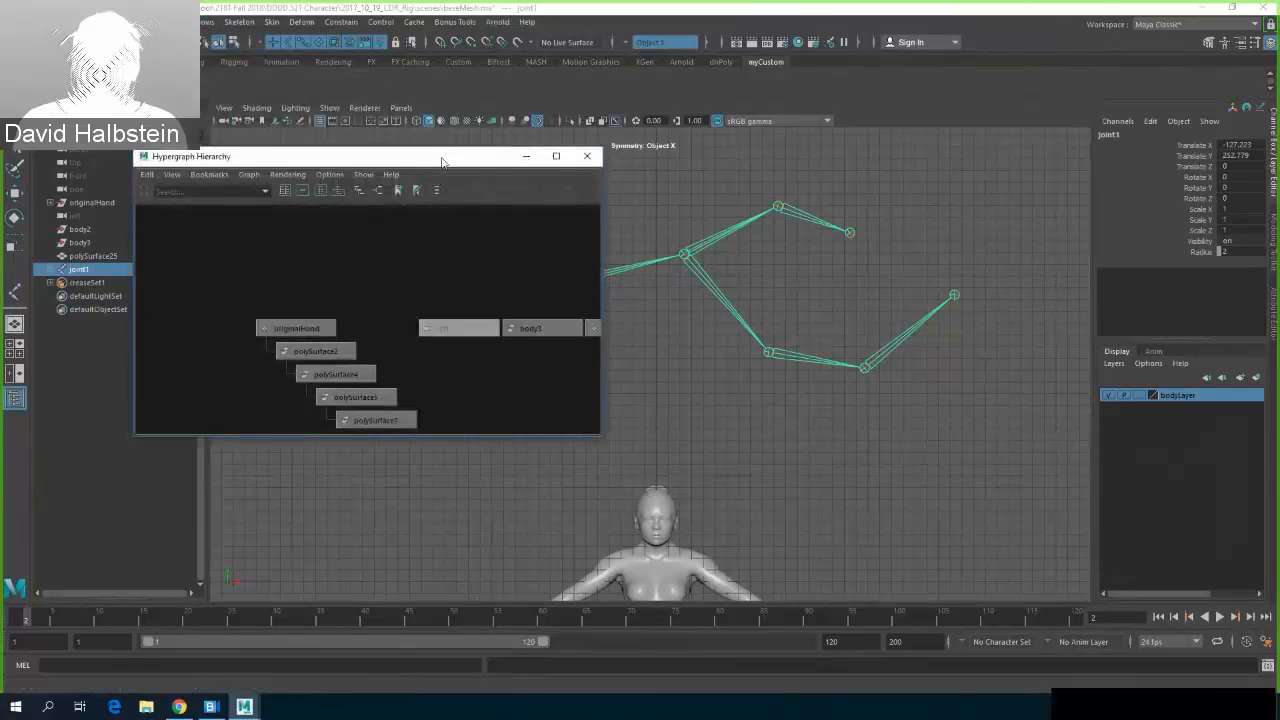
{"action": "left_click_drag", "start_coordinate": [449, 158], "coordinate": [1090, 64]}
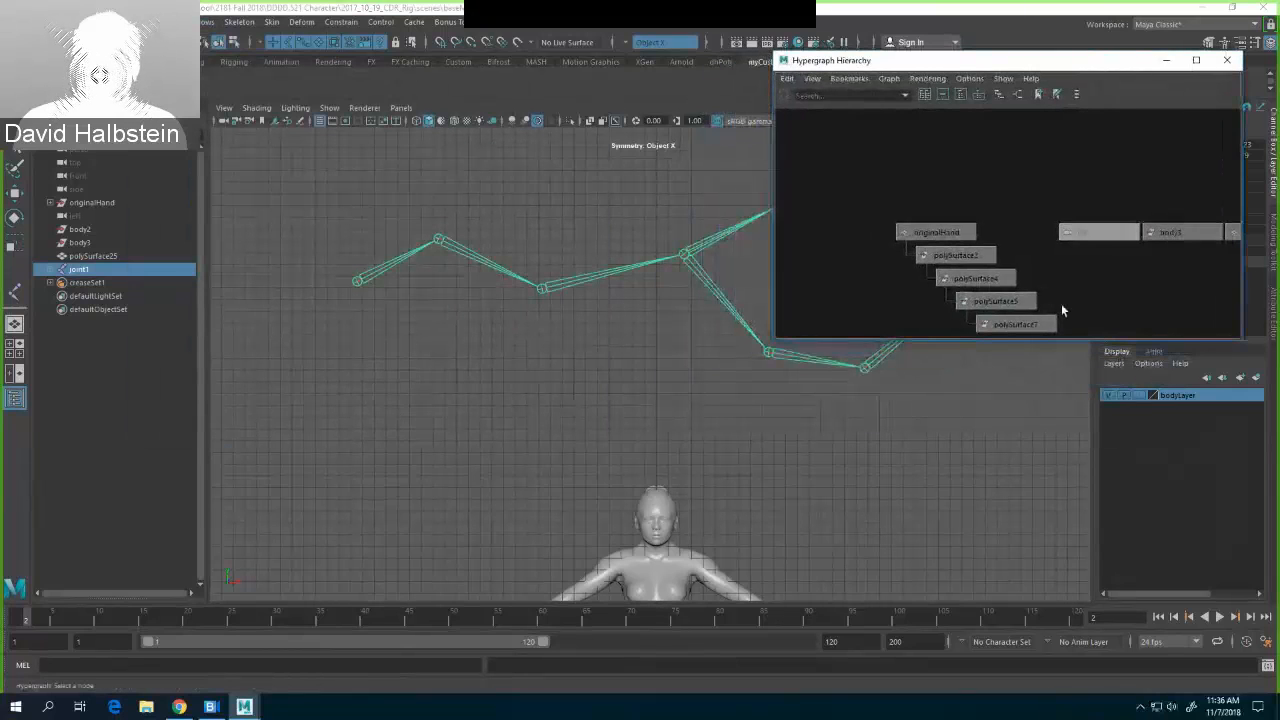
{"action": "left_click_drag", "start_coordinate": [1081, 341], "coordinate": [1082, 533]}
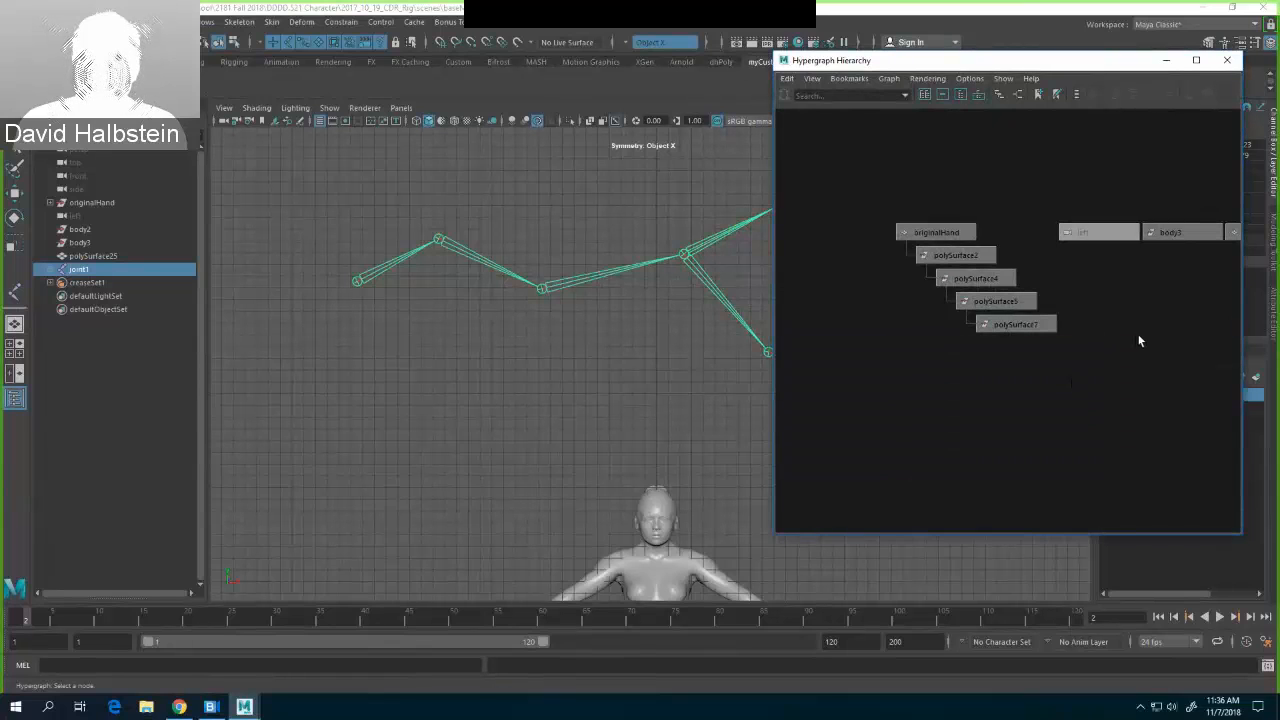
{"action": "middle_click_drag", "start_coordinate": [1137, 340], "coordinate": [729, 334], "text": "alt"}
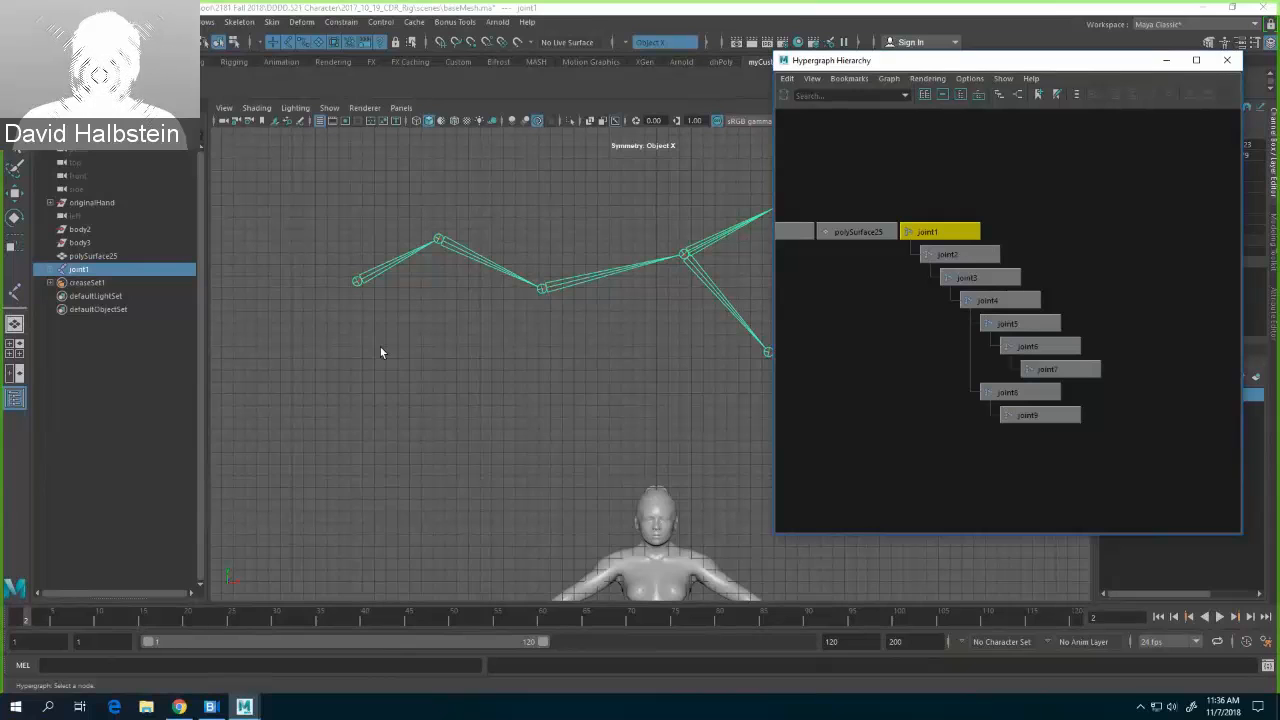
Step: Rotate joint1 and joint3 slightly clockwise in the front view
{"action": "key", "text": "e"}
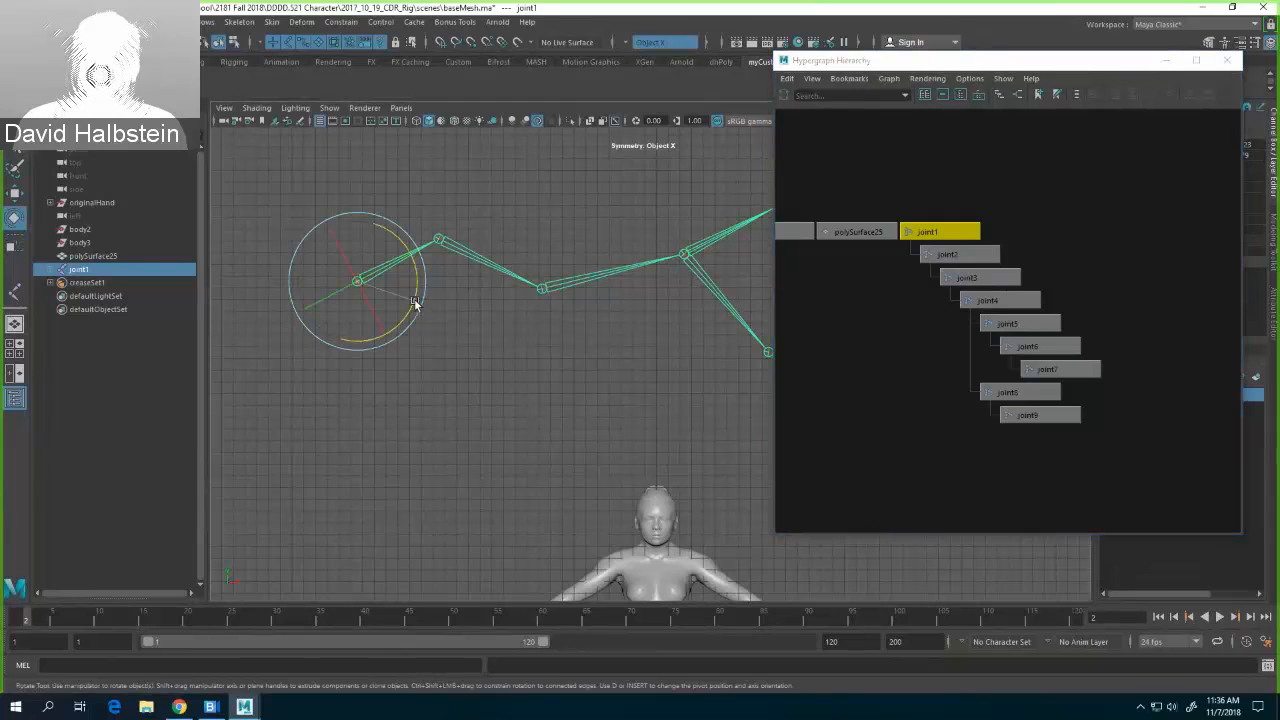
{"action": "mouse_move", "coordinate": [415, 302]}
{"action": "left_mouse_down"}
{"action": "mouse_move", "coordinate": [395, 285]}
{"action": "mouse_move", "coordinate": [404, 302]}
{"action": "left_mouse_up"}
{"action": "key", "text": "Down"}
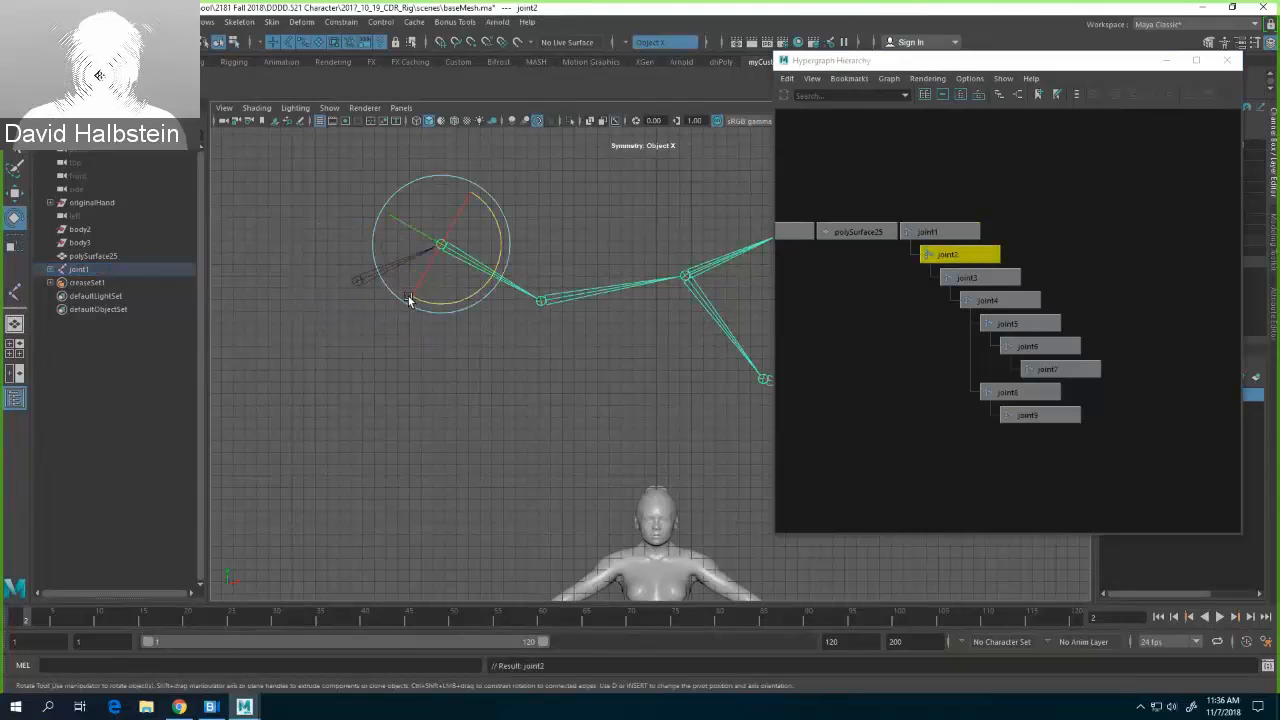
{"action": "key", "text": "Down"}
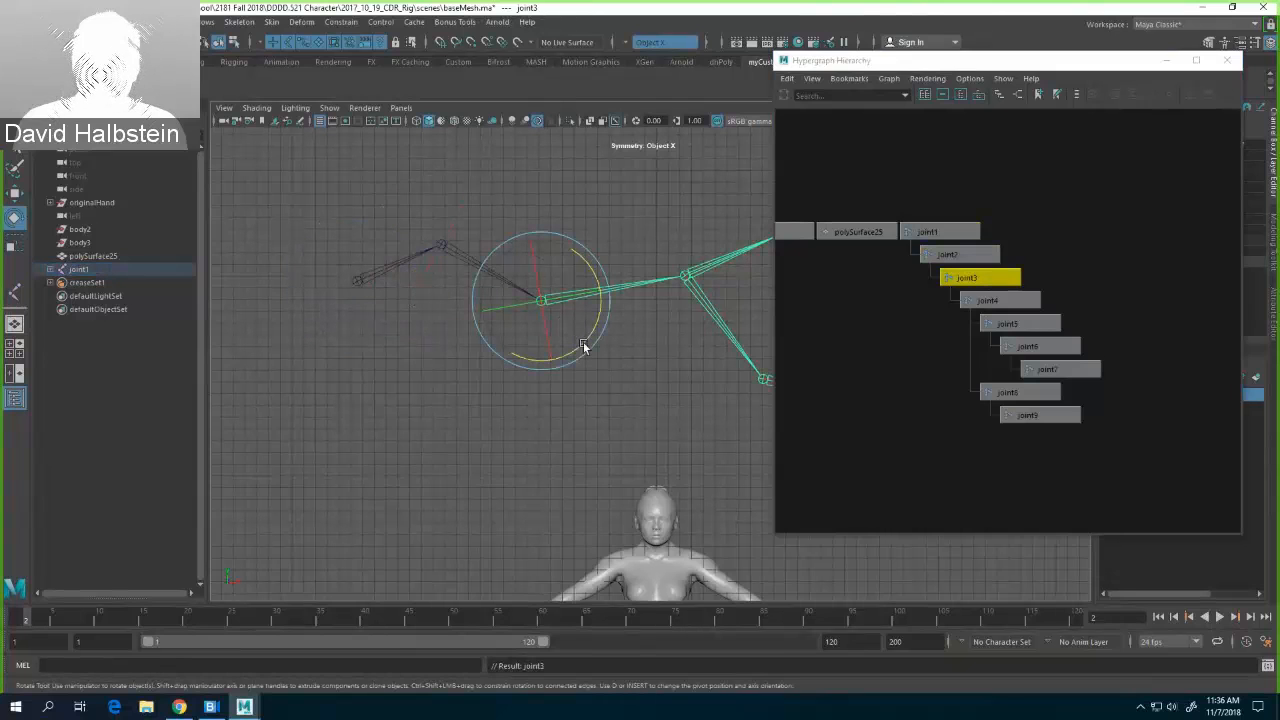
{"action": "left_click_drag", "start_coordinate": [584, 346], "coordinate": [580, 345]}
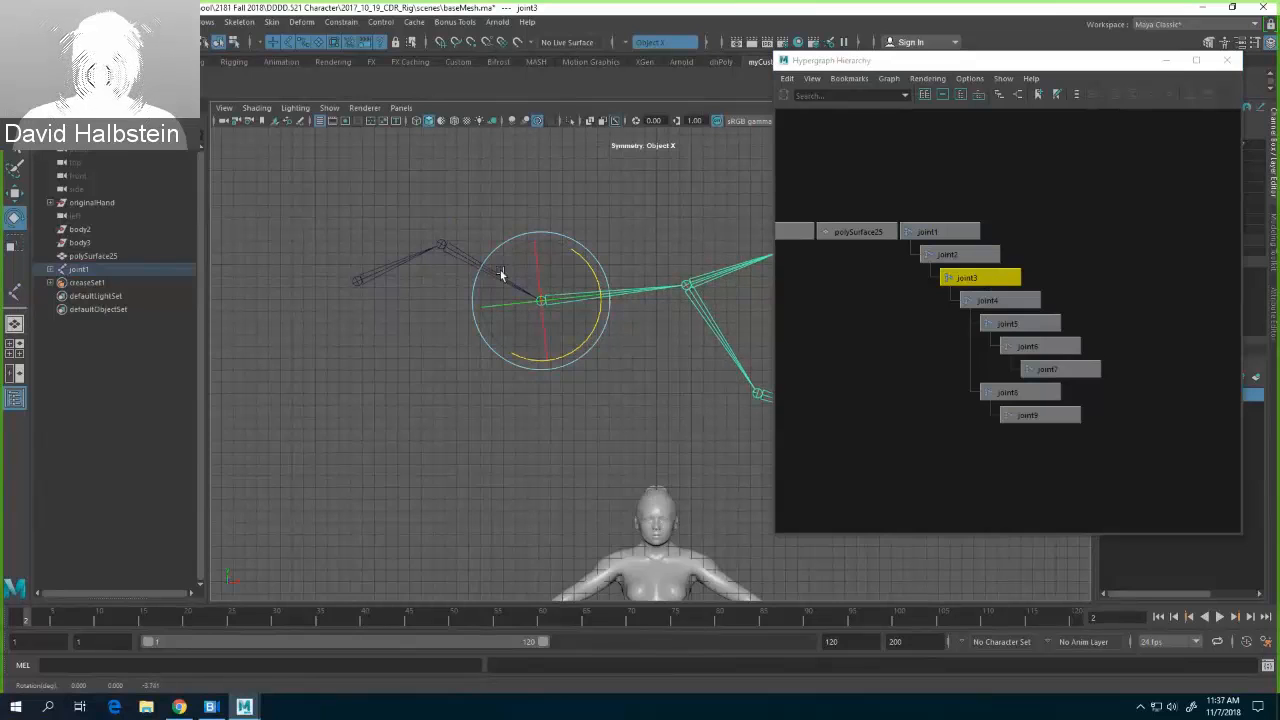
Step: Select joint4 in the Hypergraph Hierarchy and examine the child branches below it
{"action": "left_click", "coordinate": [1012, 300]}
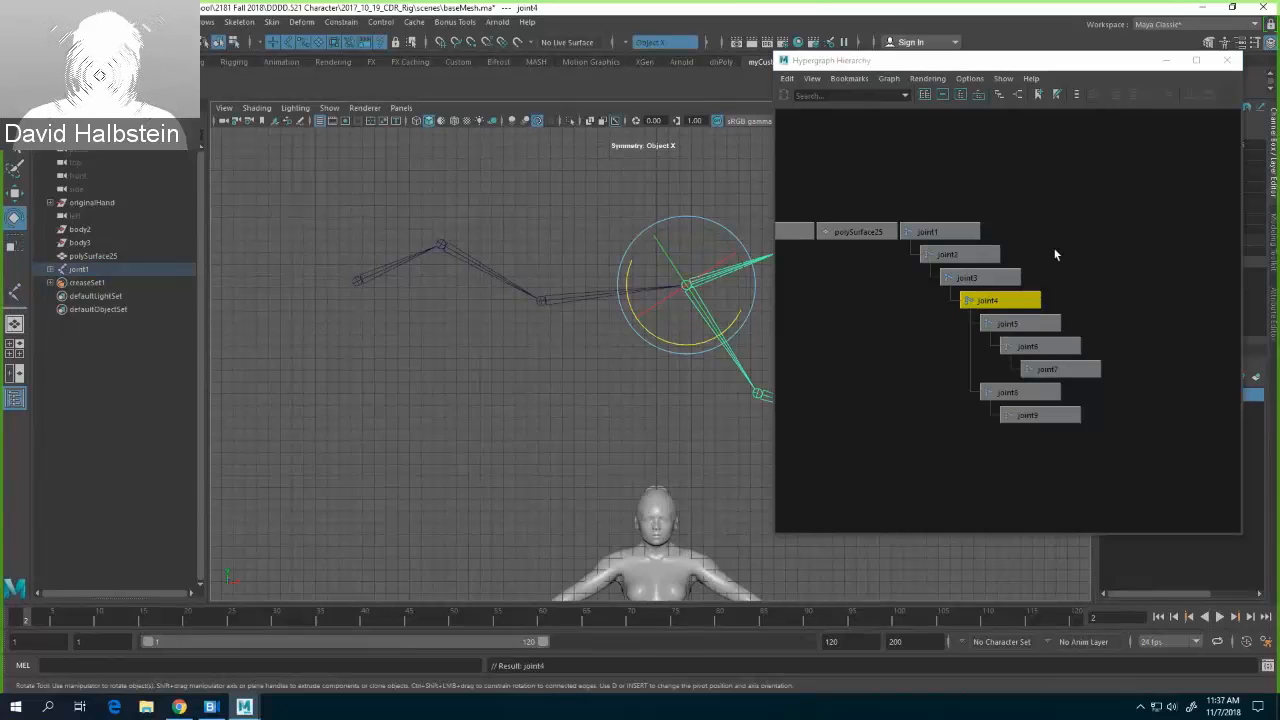
{"action": "scroll", "coordinate": [1056, 248], "scroll_direction": "up", "scroll_amount": 5}
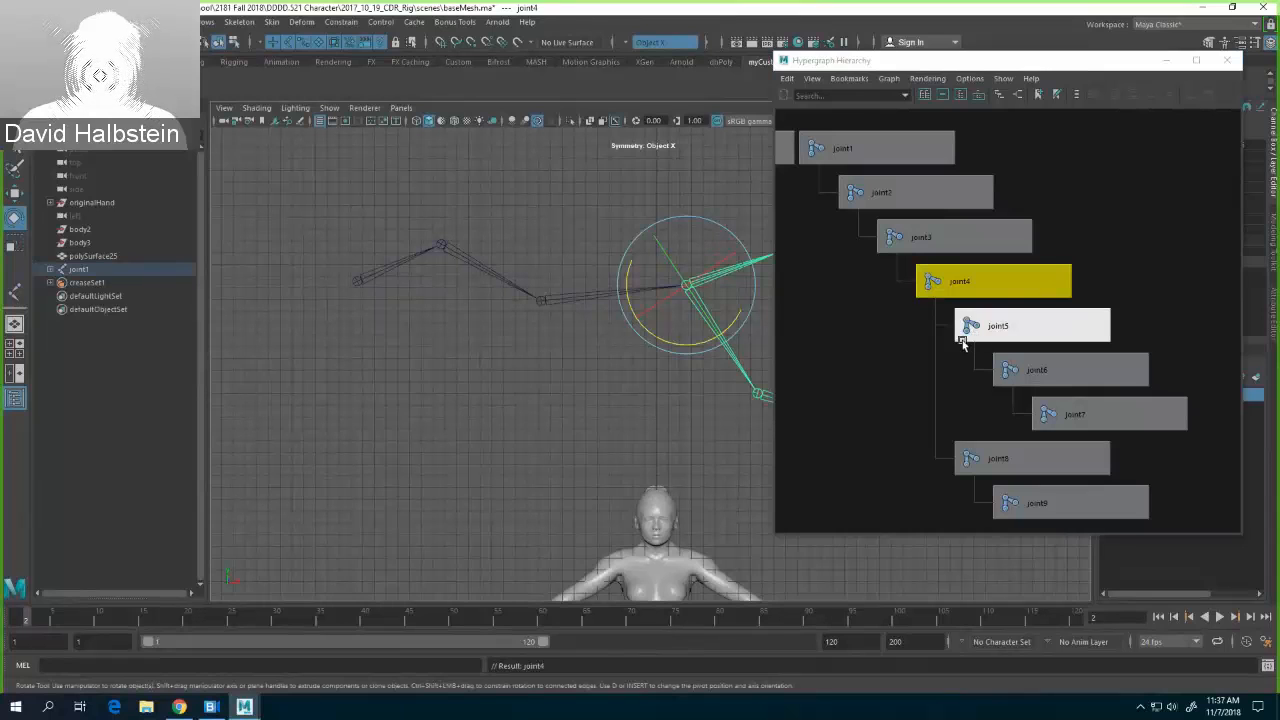
{"action": "left_click", "coordinate": [956, 287]}
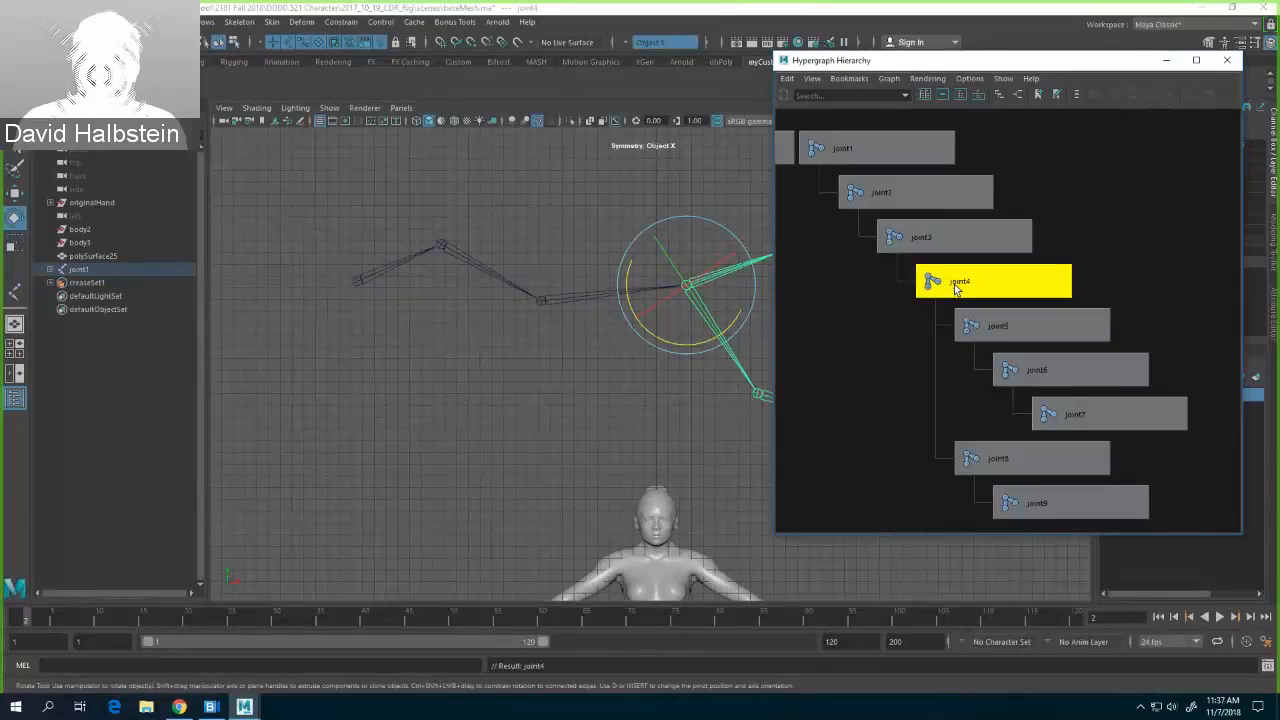
Step: Select joint5 and joint8 alternately in the Hypergraph Hierarchy to compare the two child branches of joint4
{"action": "left_click", "coordinate": [1000, 327]}
{"action": "left_click", "coordinate": [995, 458]}
{"action": "left_click", "coordinate": [1000, 328]}
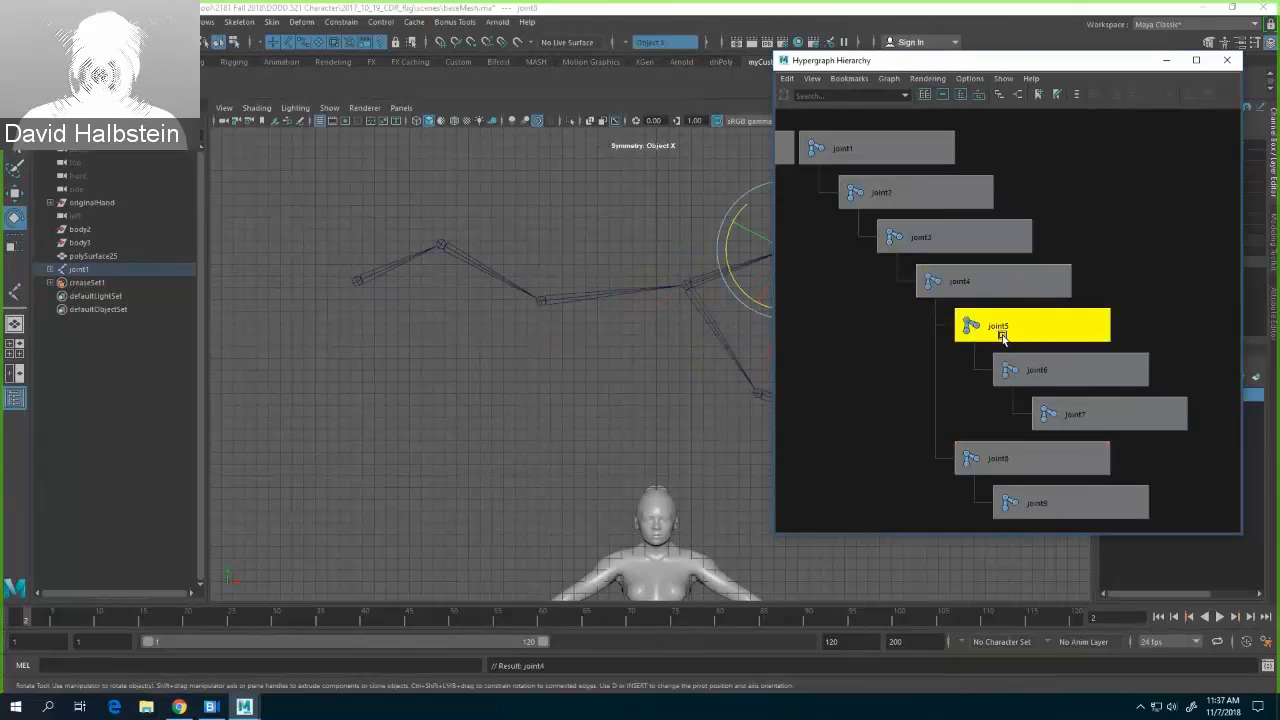
{"action": "left_click", "coordinate": [1000, 456]}
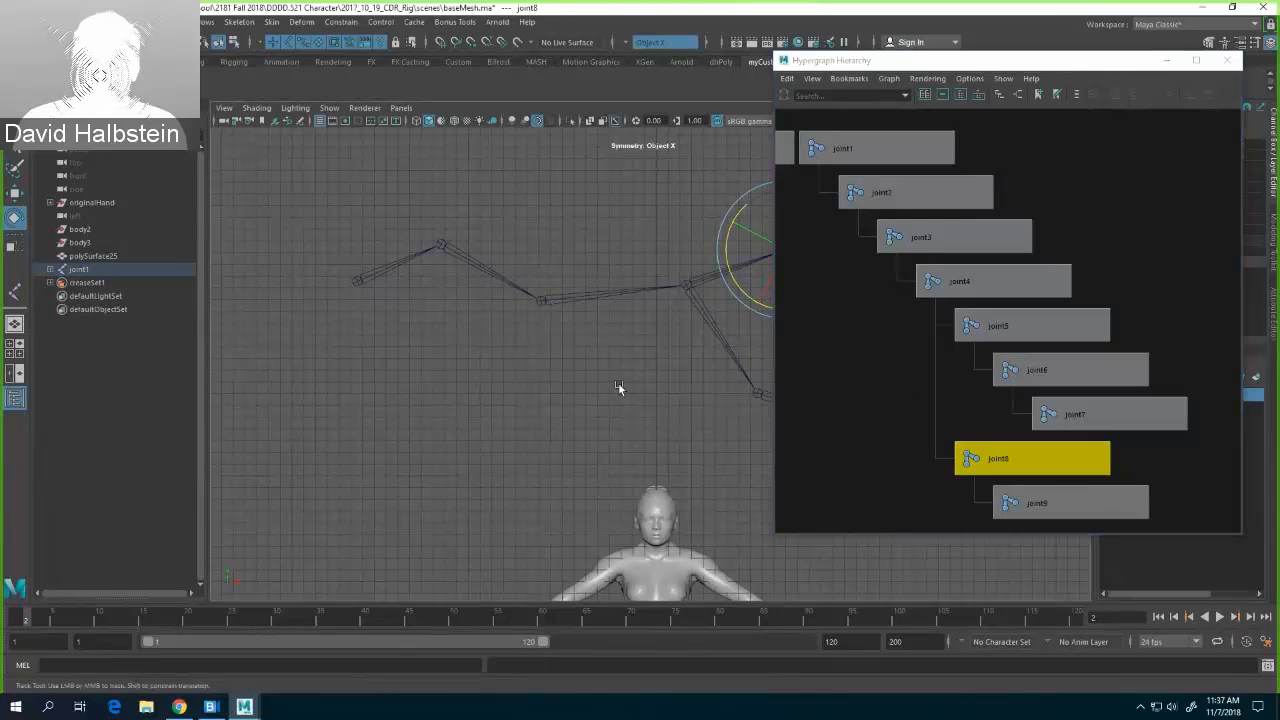
{"action": "middle_click_drag", "start_coordinate": [618, 382], "coordinate": [318, 382], "text": "alt"}
Step: Select joint5 in the hierarchy, rotate it clockwise in the front view, and undo the rotation
{"action": "left_click", "coordinate": [1014, 320]}
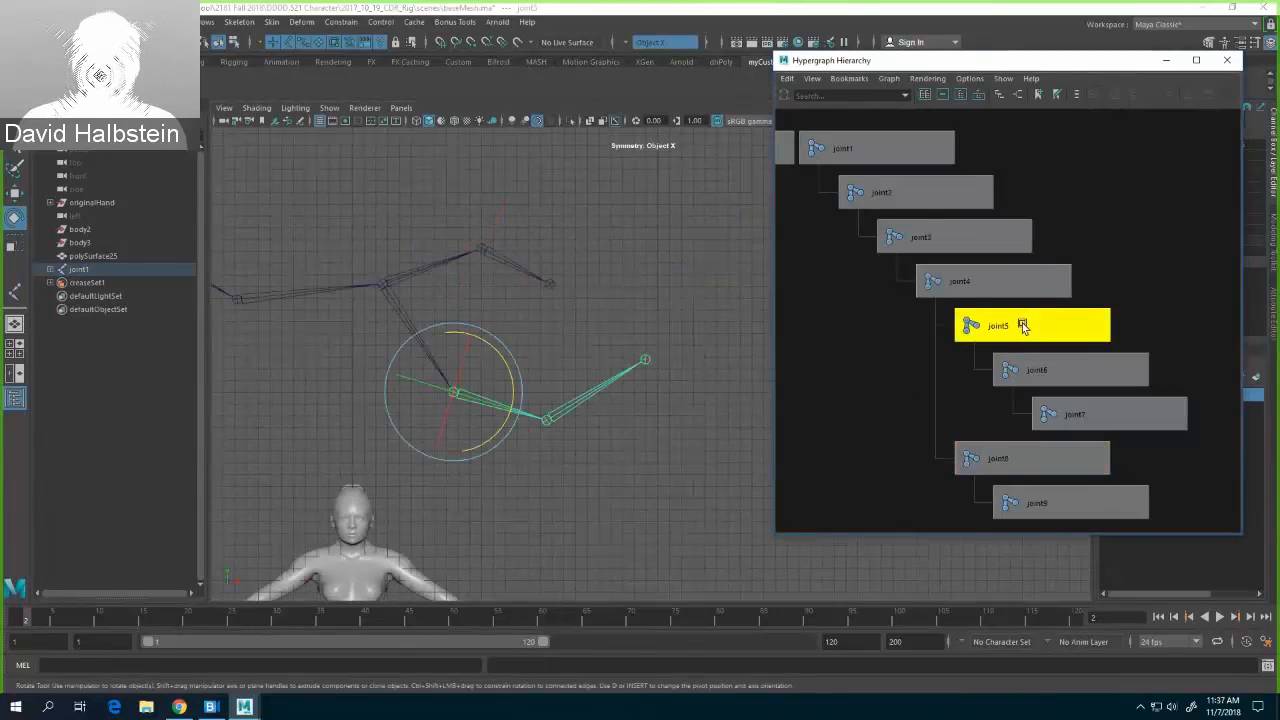
{"action": "mouse_move", "coordinate": [513, 378]}
{"action": "left_mouse_down"}
{"action": "mouse_move", "coordinate": [500, 429]}
{"action": "mouse_move", "coordinate": [514, 400]}
{"action": "left_mouse_up"}
{"action": "key", "text": "ctrl+z"}
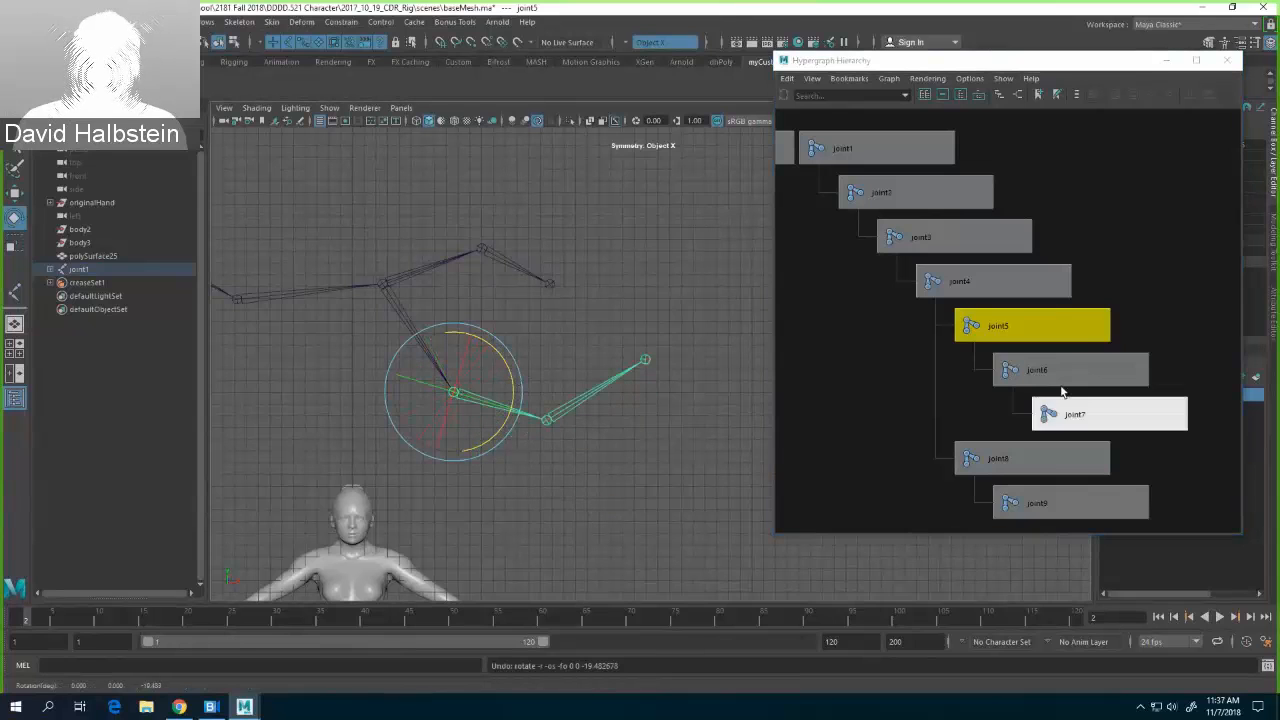
Step: Check the joint8 branch, then select joint4 in the hierarchy and rotate it slightly clockwise in the front view
{"action": "left_click", "coordinate": [1030, 457]}
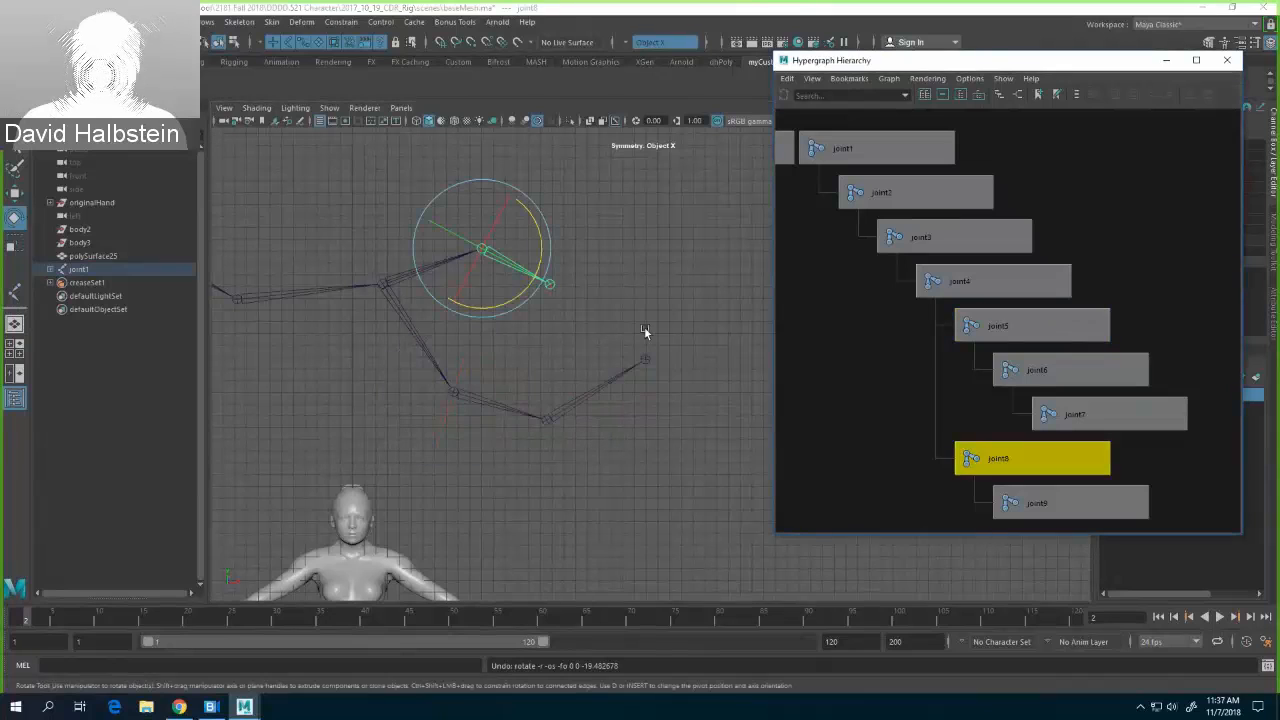
{"action": "left_click", "coordinate": [1003, 282]}
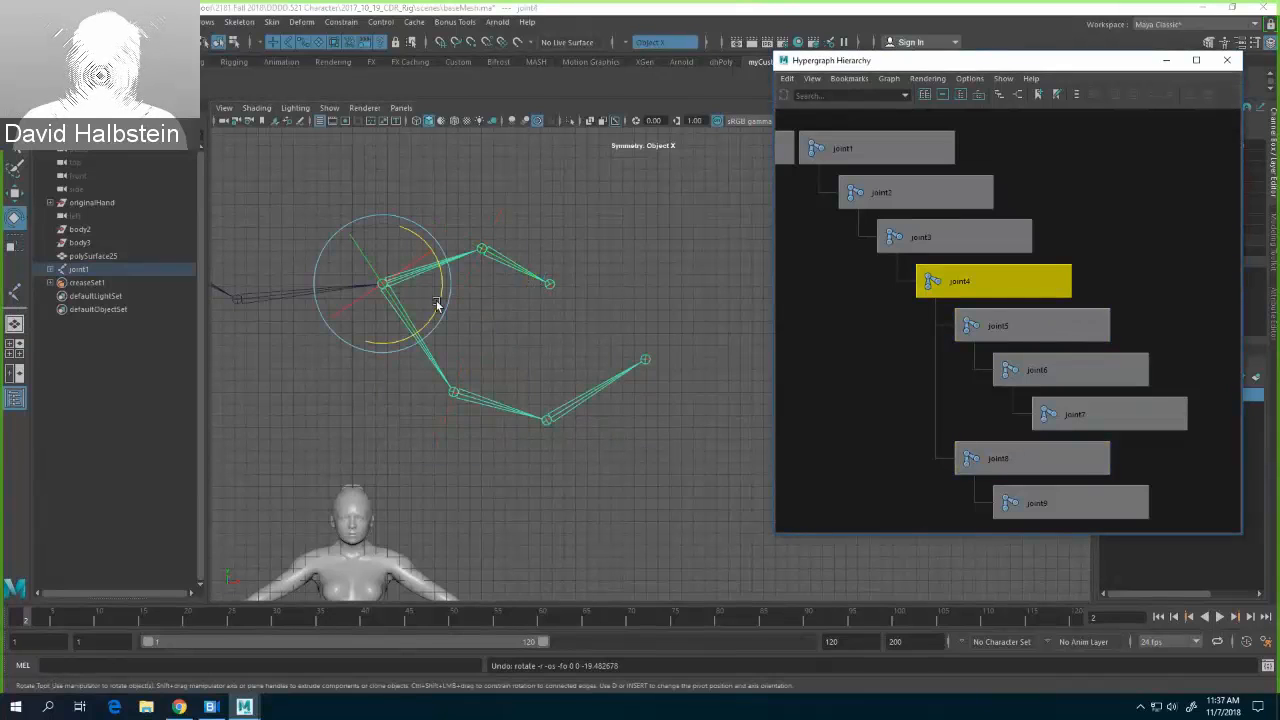
{"action": "mouse_move", "coordinate": [436, 302]}
{"action": "left_mouse_down"}
{"action": "mouse_move", "coordinate": [456, 289]}
{"action": "mouse_move", "coordinate": [450, 306]}
{"action": "left_mouse_up"}
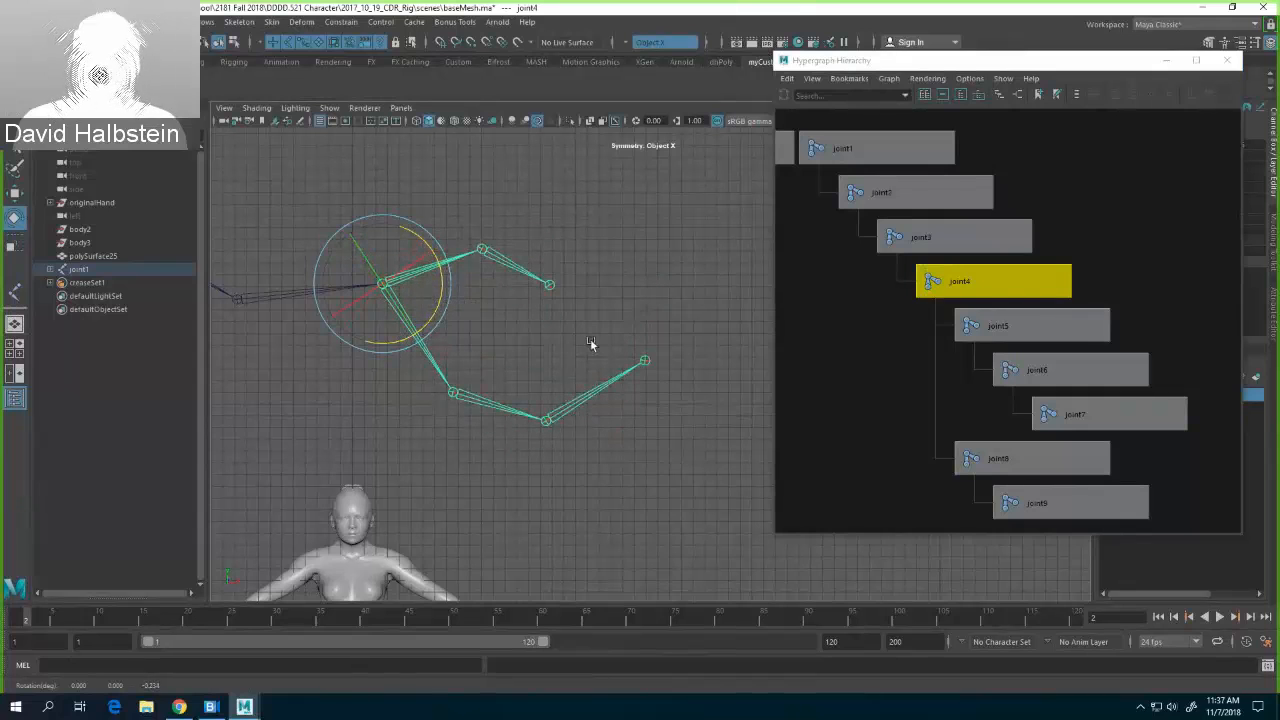
Step: Select joint1 in the viewport and extend the selection to its whole hierarchy
{"action": "scroll", "coordinate": [590, 338], "scroll_direction": "down", "scroll_amount": 3}
{"action": "middle_click_drag", "start_coordinate": [586, 304], "coordinate": [701, 305], "text": "alt"}
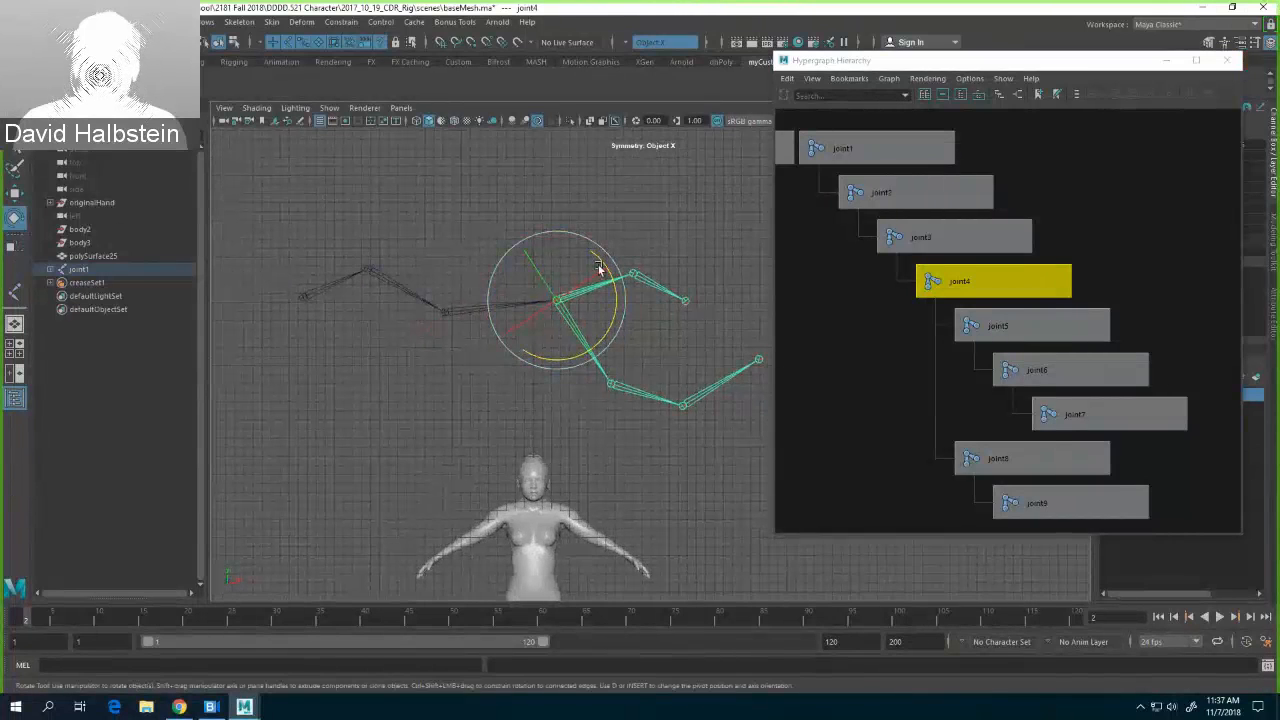
{"action": "left_click", "coordinate": [304, 296]}
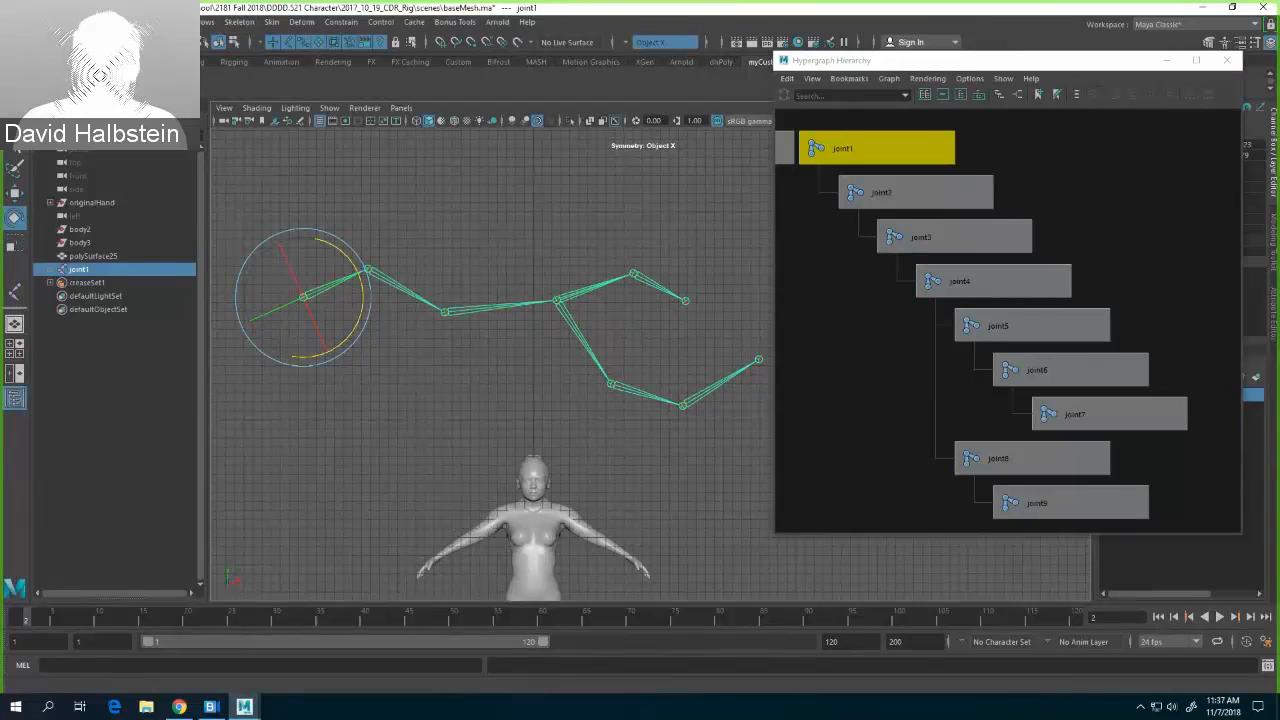
{"action": "left_click", "coordinate": [93, 22]}
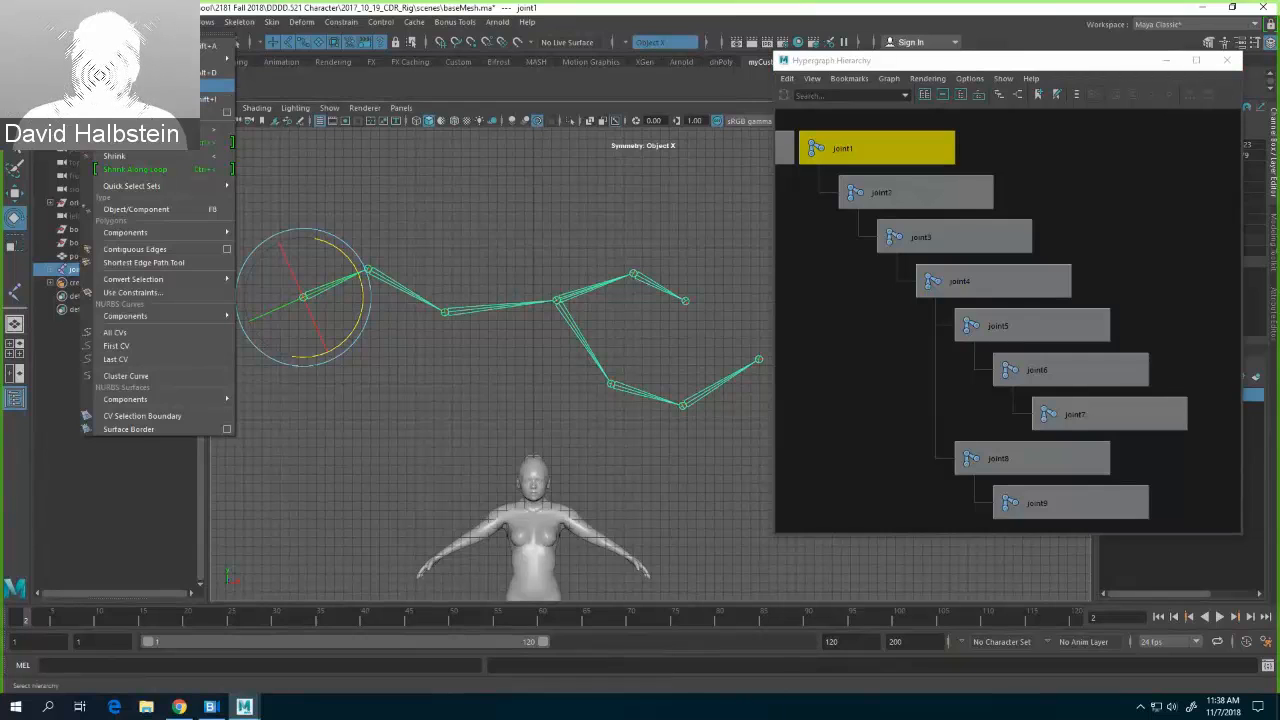
{"action": "left_click", "coordinate": [150, 87]}
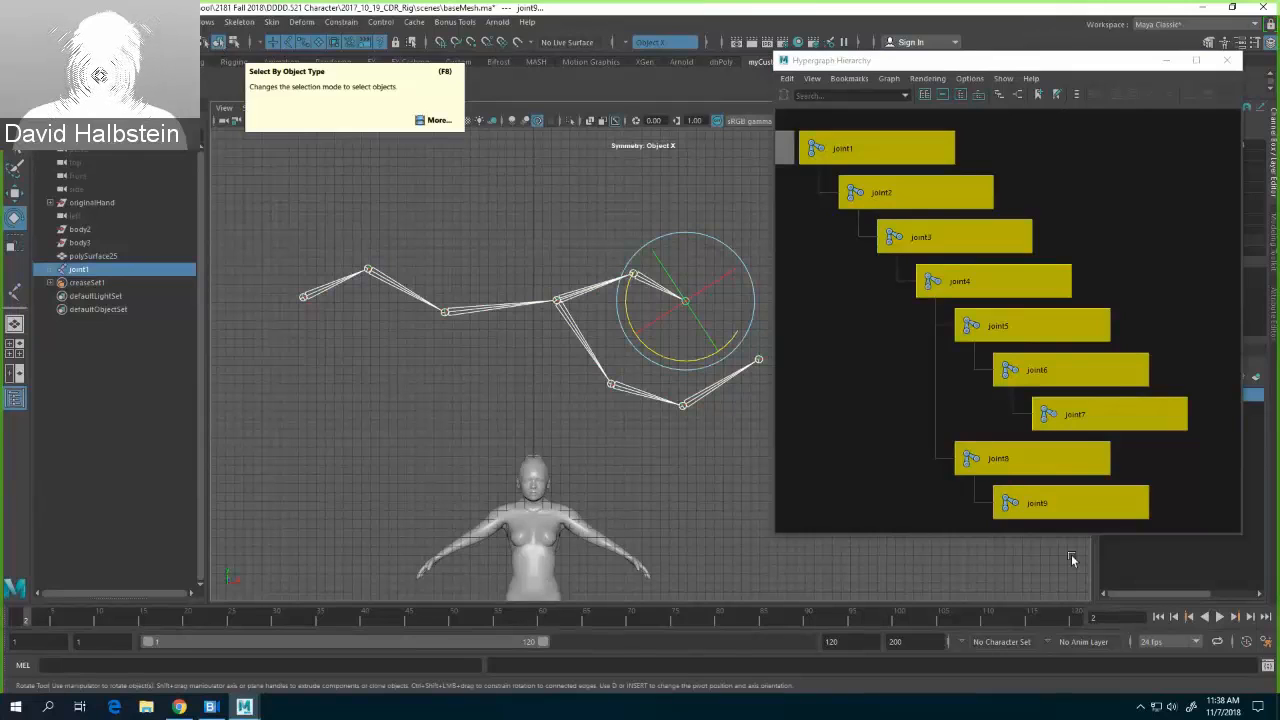
Step: Open a Windows Ink screen sketch of the workspace and circle the selection mode icons with a blue pen
{"action": "left_click", "coordinate": [1192, 707]}
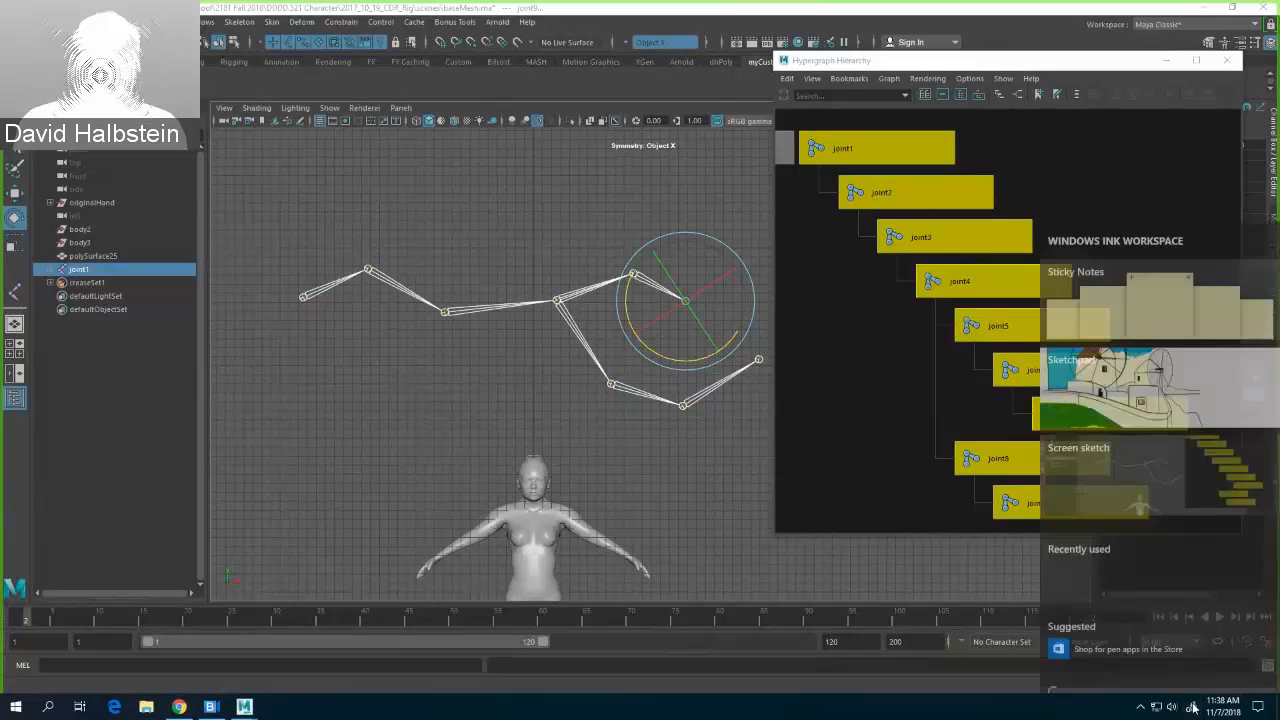
{"action": "left_click", "coordinate": [1193, 454]}
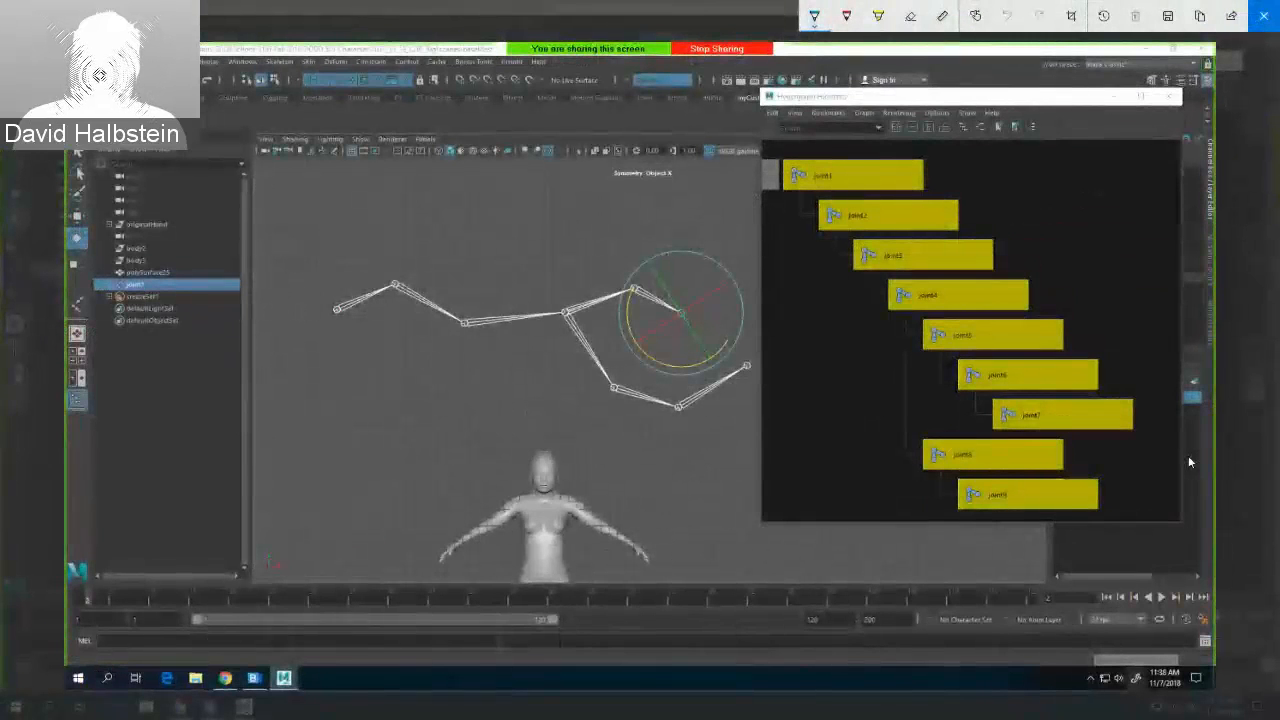
{"action": "left_click", "coordinate": [814, 15]}
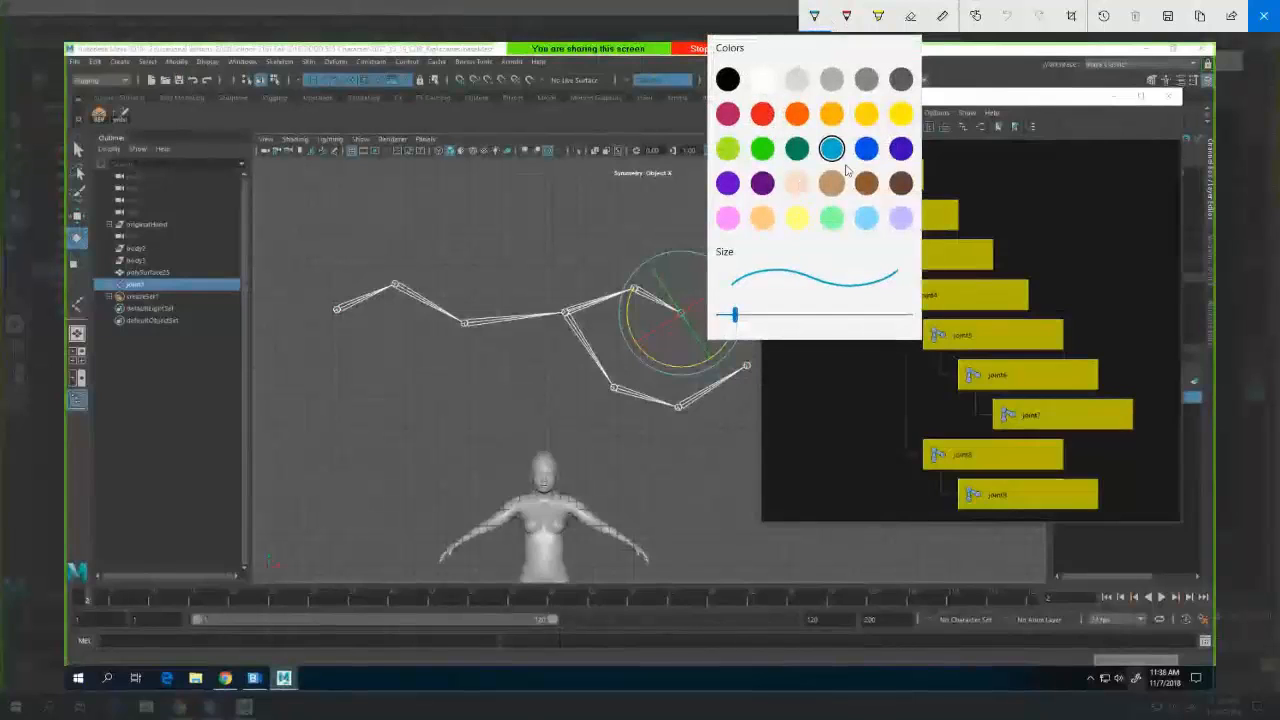
{"action": "left_click", "coordinate": [866, 150]}
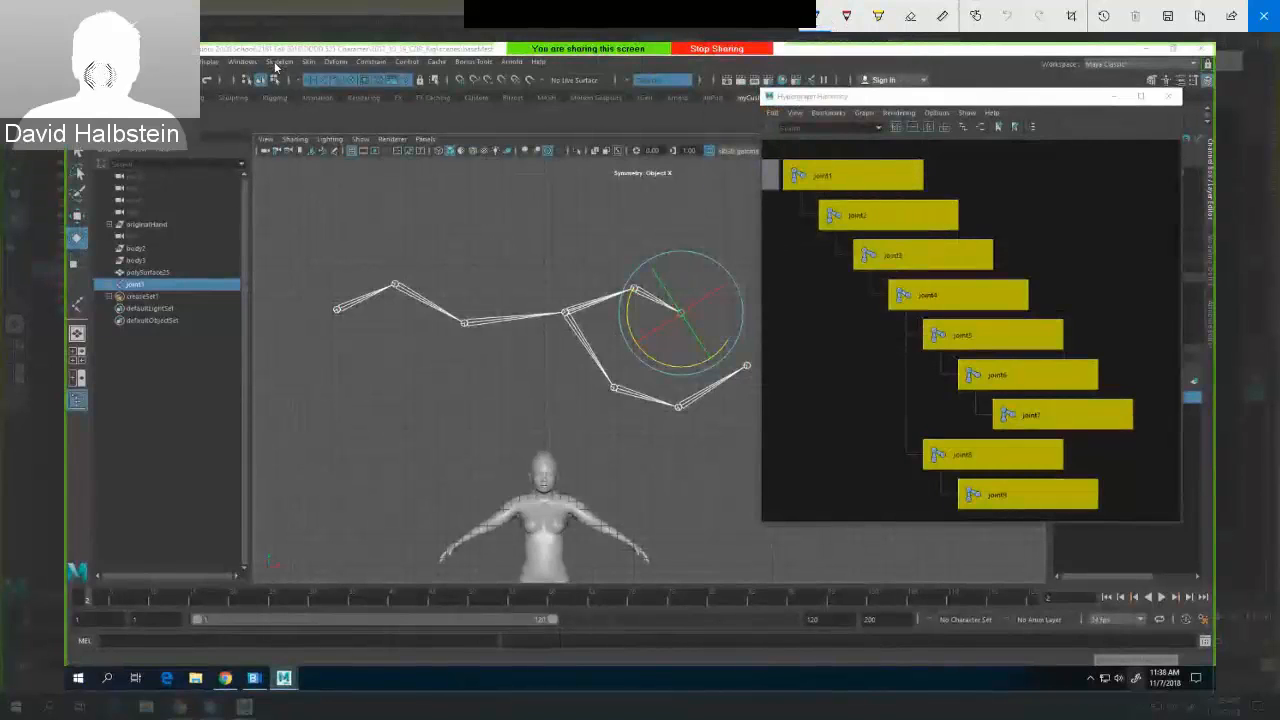
{"action": "mouse_move", "coordinate": [249, 67]}
{"action": "left_mouse_down"}
{"action": "mouse_move", "coordinate": [282, 64]}
{"action": "mouse_move", "coordinate": [223, 118]}
{"action": "left_mouse_up"}
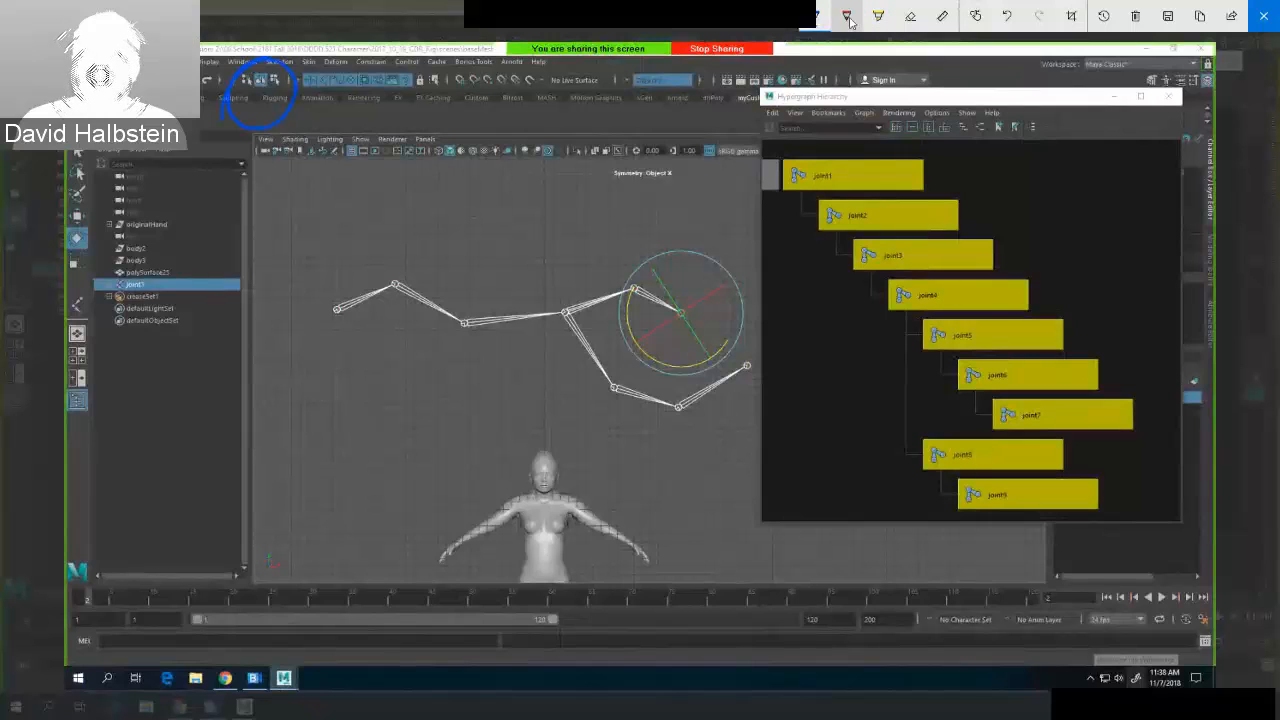
Step: Circle the selection mode icons and the object type selection masks in red, and close the screen sketch
{"action": "left_click", "coordinate": [814, 15]}
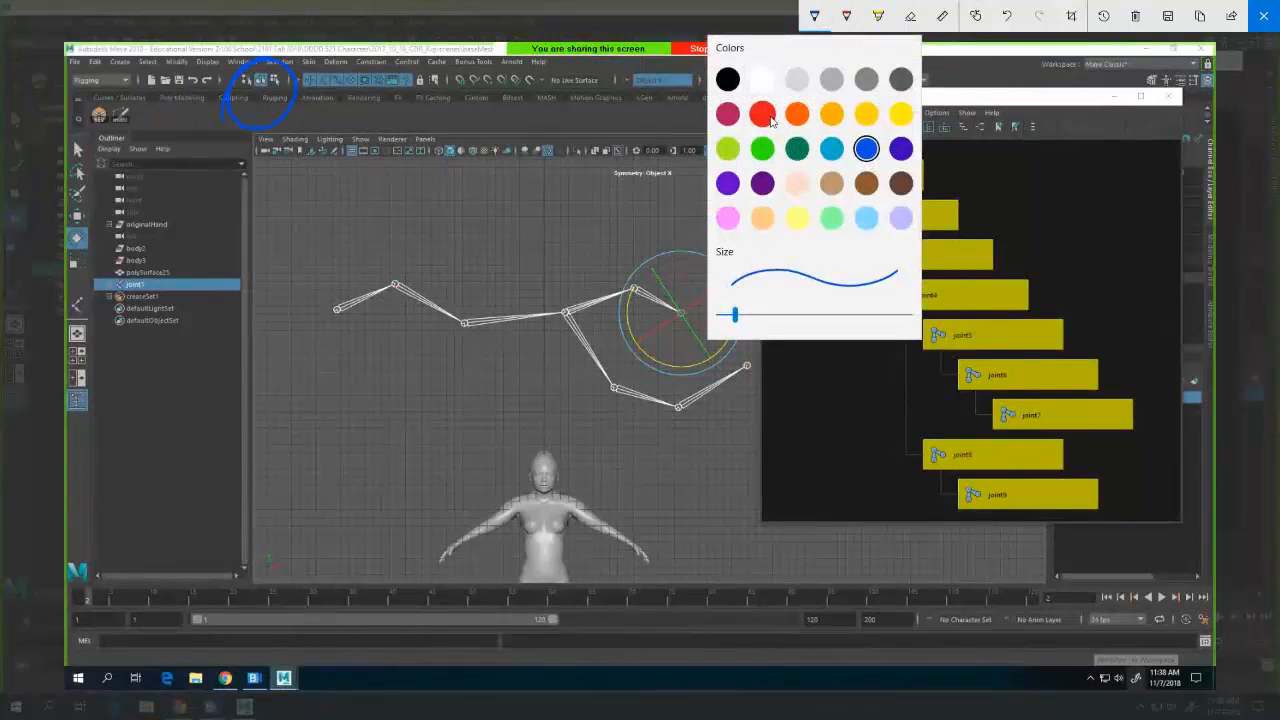
{"action": "left_click", "coordinate": [762, 114]}
{"action": "left_click_drag", "start_coordinate": [278, 70], "coordinate": [286, 83]}
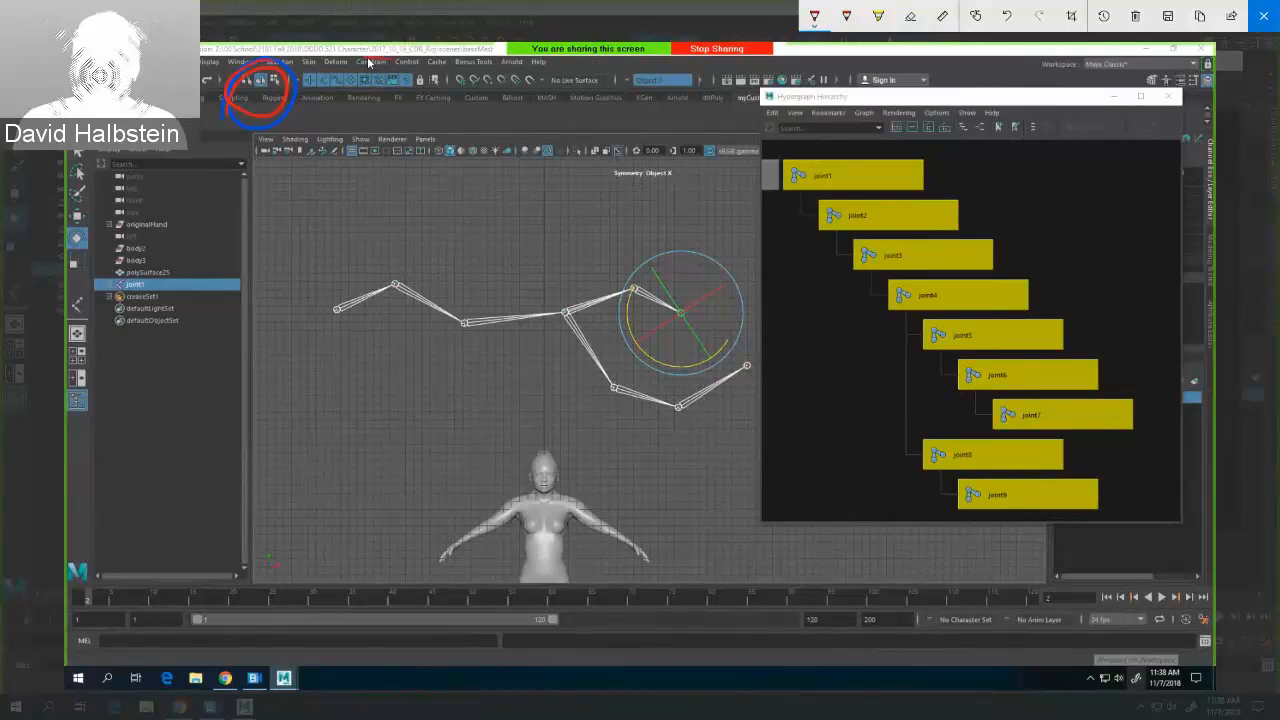
{"action": "left_click_drag", "start_coordinate": [370, 66], "coordinate": [360, 65]}
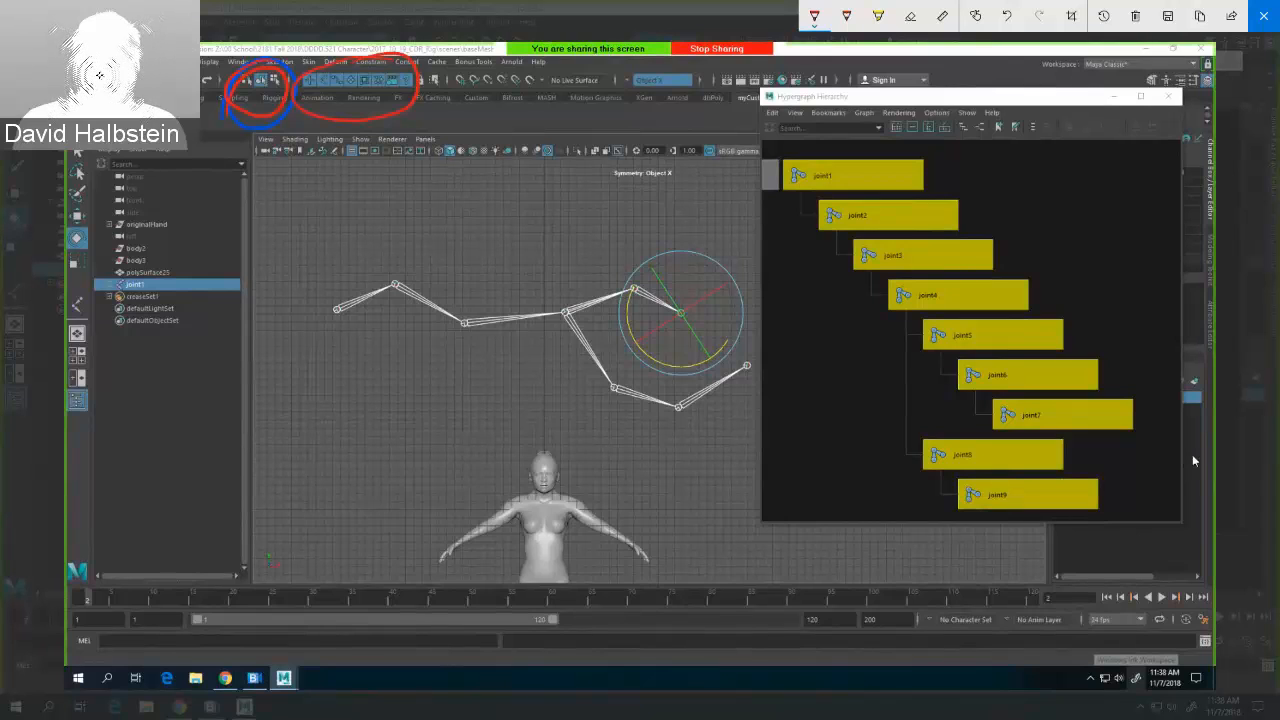
{"action": "left_click", "coordinate": [1264, 17]}
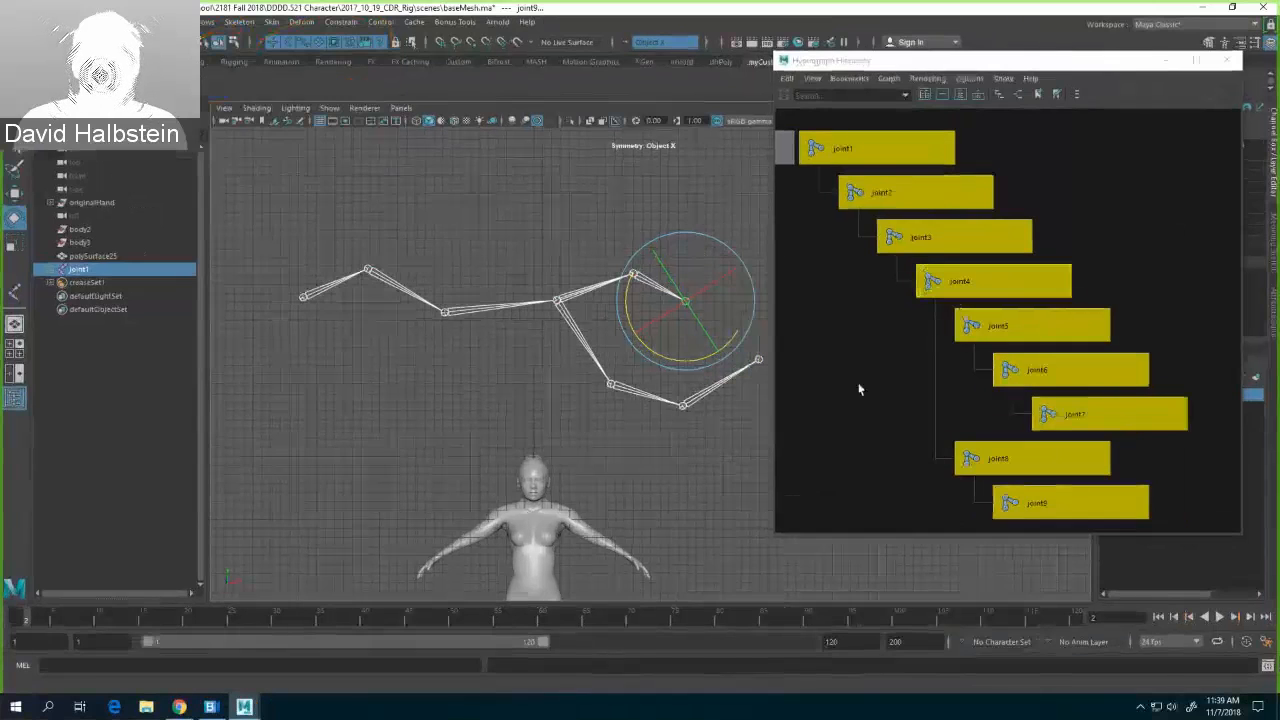
Step: Clear the joint selection and test picking joint1 and the body mesh separately with all object types selectable
{"action": "left_click", "coordinate": [716, 476]}
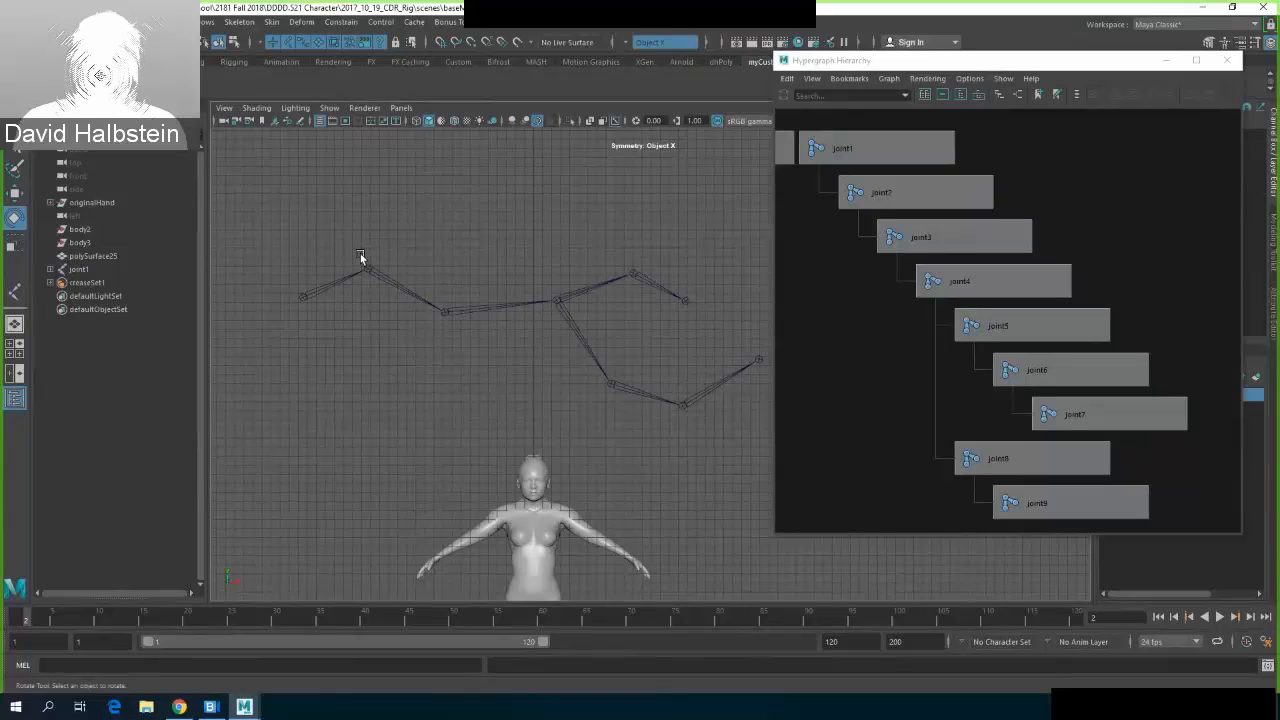
{"action": "left_click", "coordinate": [357, 306]}
{"action": "left_click", "coordinate": [460, 477]}
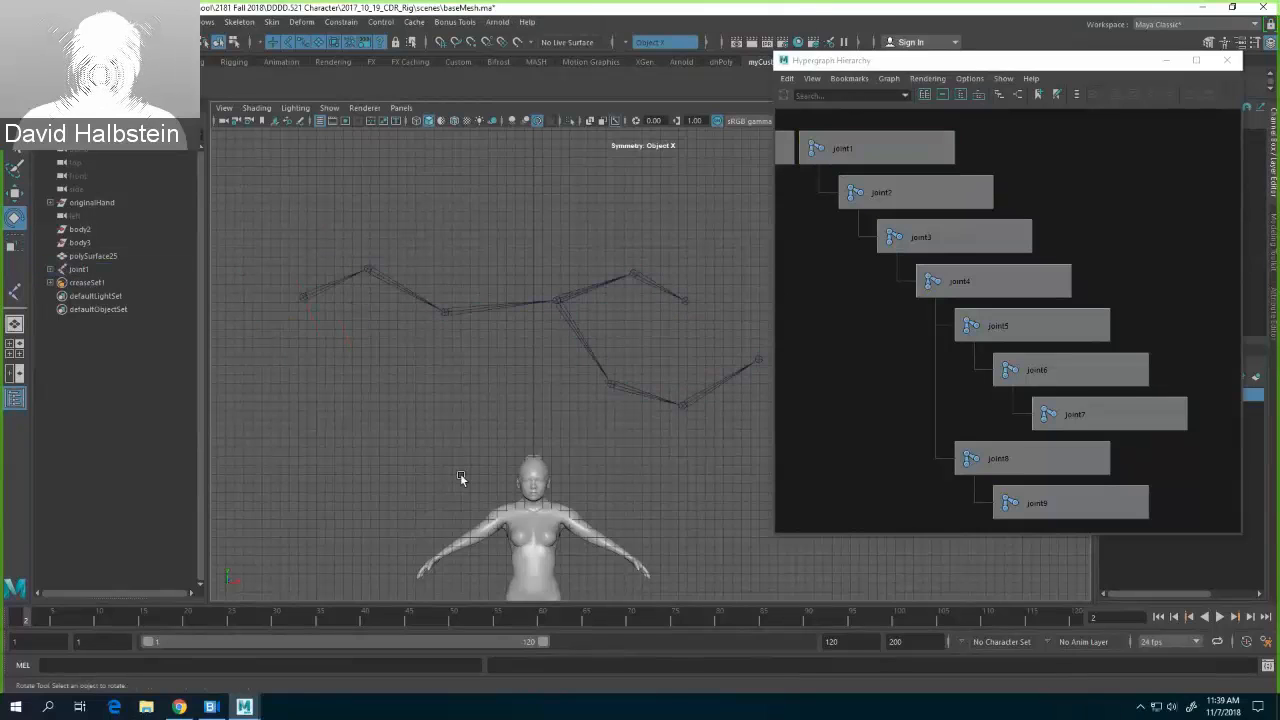
{"action": "left_click", "coordinate": [543, 508]}
{"action": "left_click", "coordinate": [468, 417]}
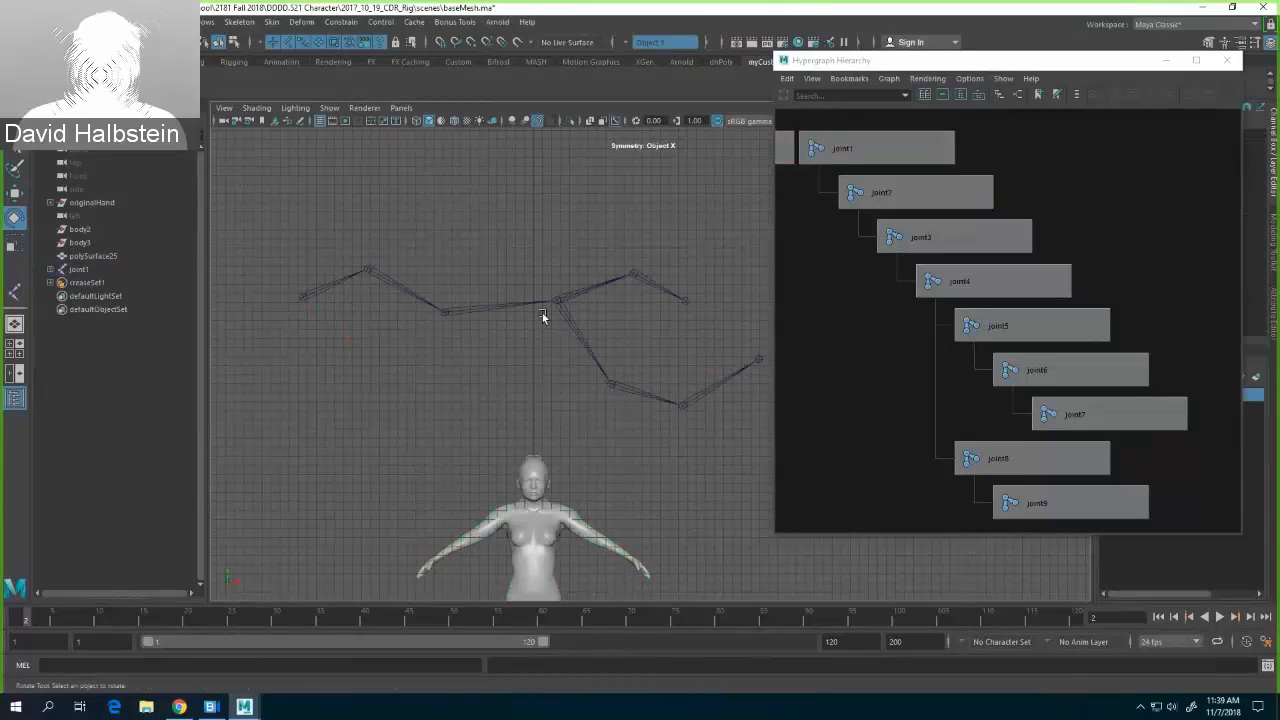
Step: Turn all object types off in the selection mask and try to marquee-select the joints and the body mesh
{"action": "left_click", "coordinate": [258, 41]}
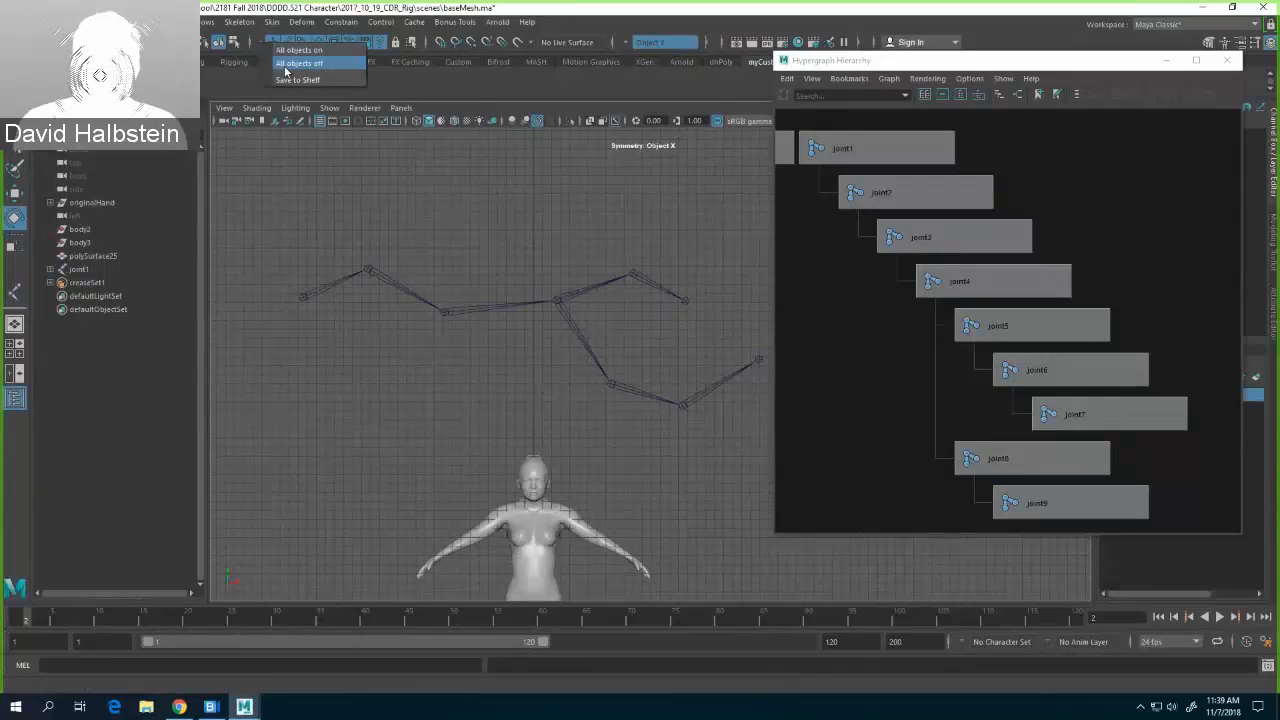
{"action": "left_click", "coordinate": [286, 68]}
{"action": "left_click_drag", "start_coordinate": [306, 257], "coordinate": [363, 349]}
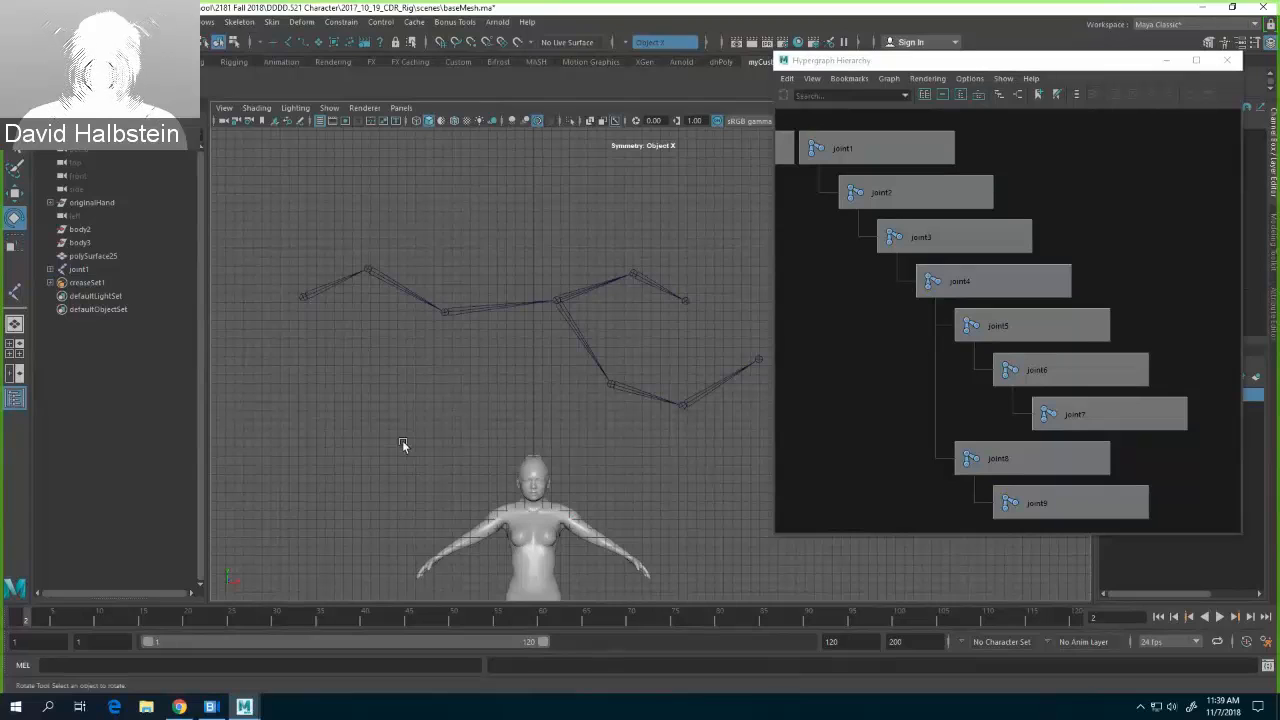
{"action": "left_click_drag", "start_coordinate": [416, 447], "coordinate": [653, 581]}
{"action": "left_click_drag", "start_coordinate": [300, 222], "coordinate": [468, 393]}
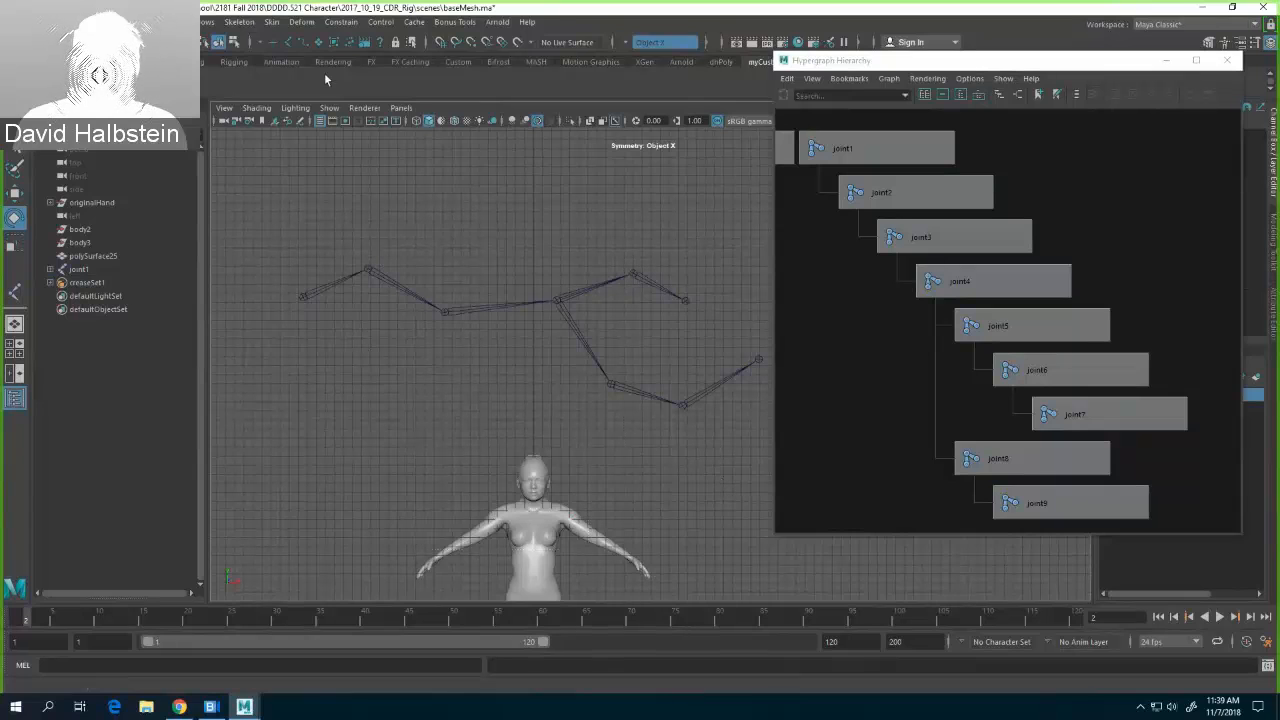
Step: Make only joints selectable, test it with a marquee over the skeleton and body mesh, and clear the selection
{"action": "left_click", "coordinate": [288, 41]}
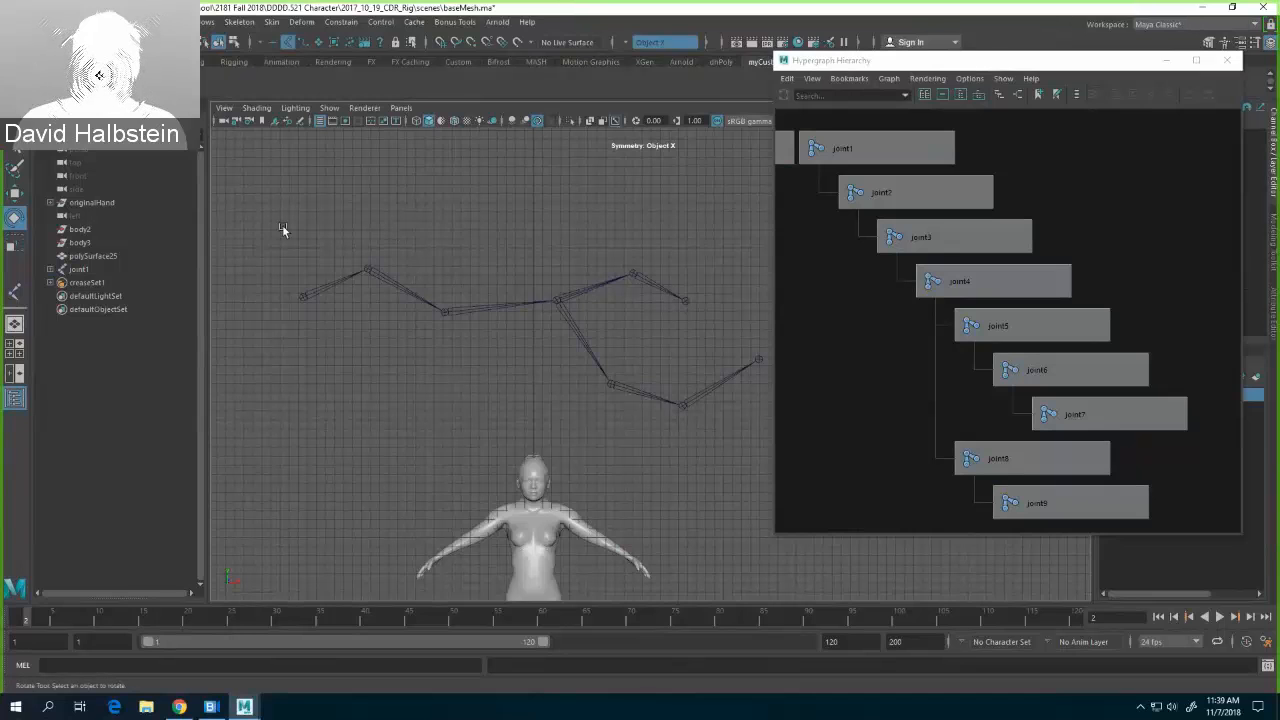
{"action": "left_click_drag", "start_coordinate": [282, 225], "coordinate": [706, 584]}
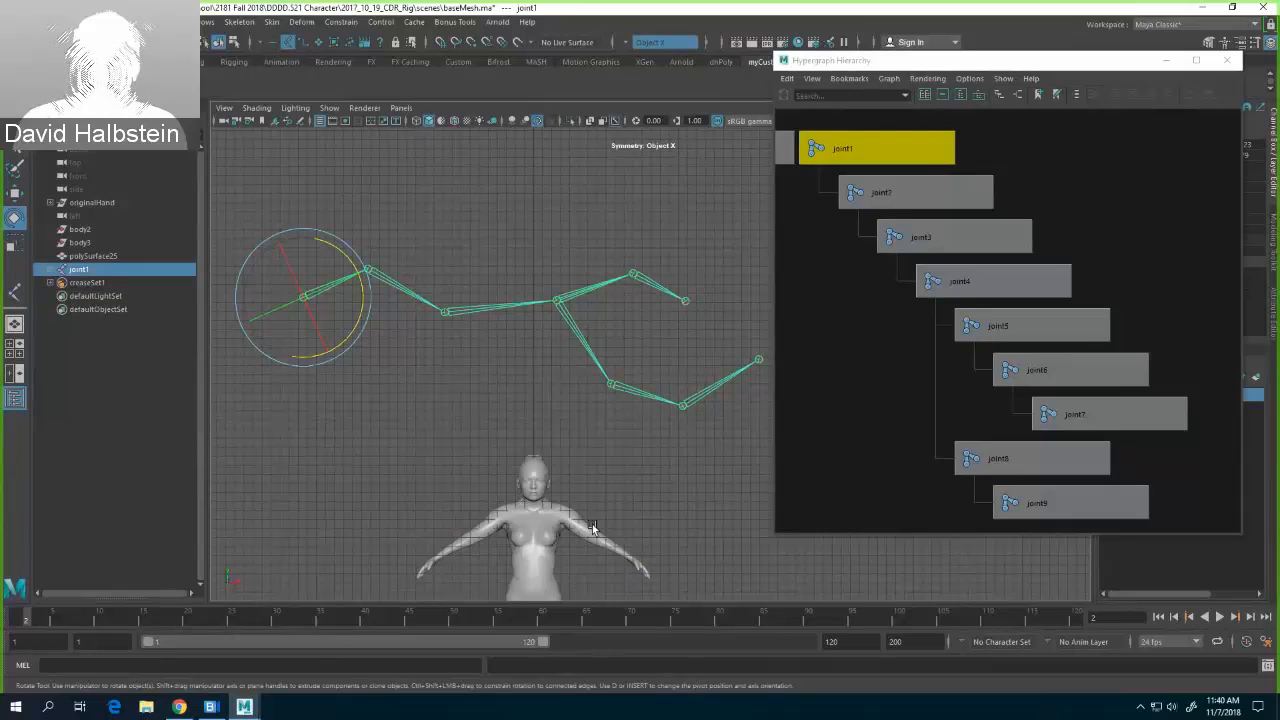
{"action": "left_click", "coordinate": [444, 365]}
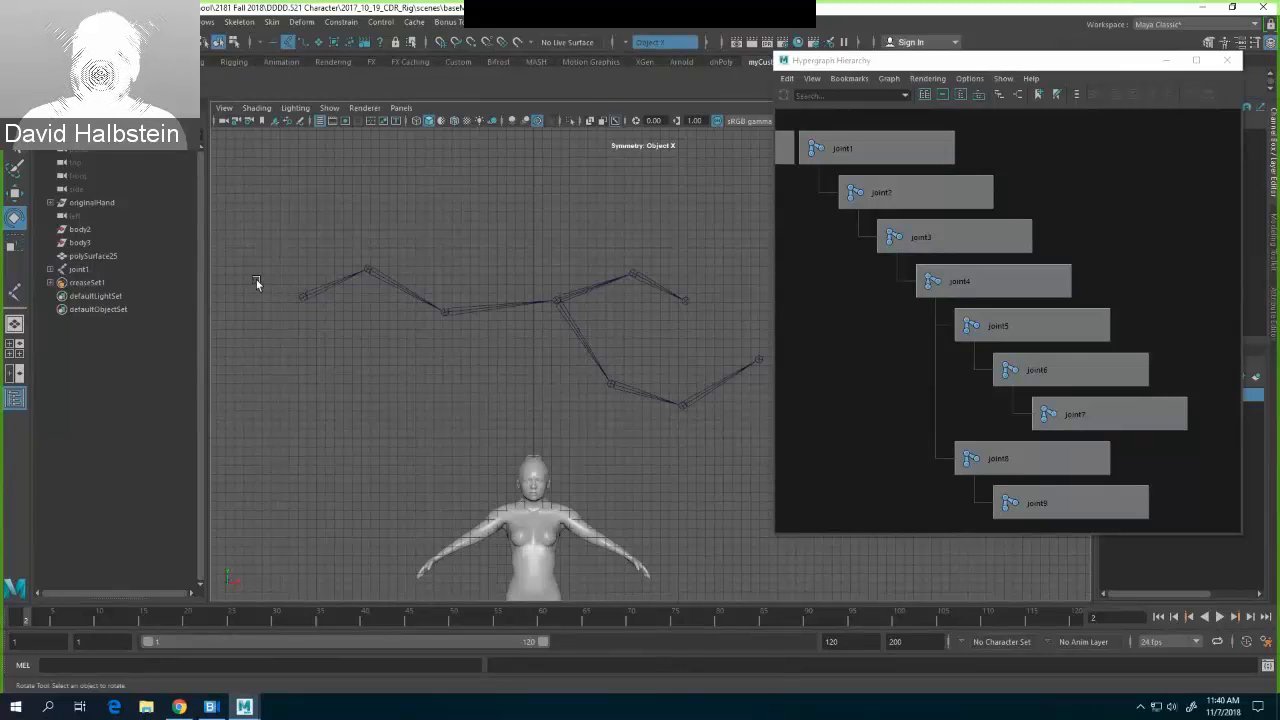
Step: Marquee-select the root joint, joint1, and extend the selection to every joint in its hierarchy
{"action": "left_click_drag", "start_coordinate": [282, 264], "coordinate": [334, 318]}
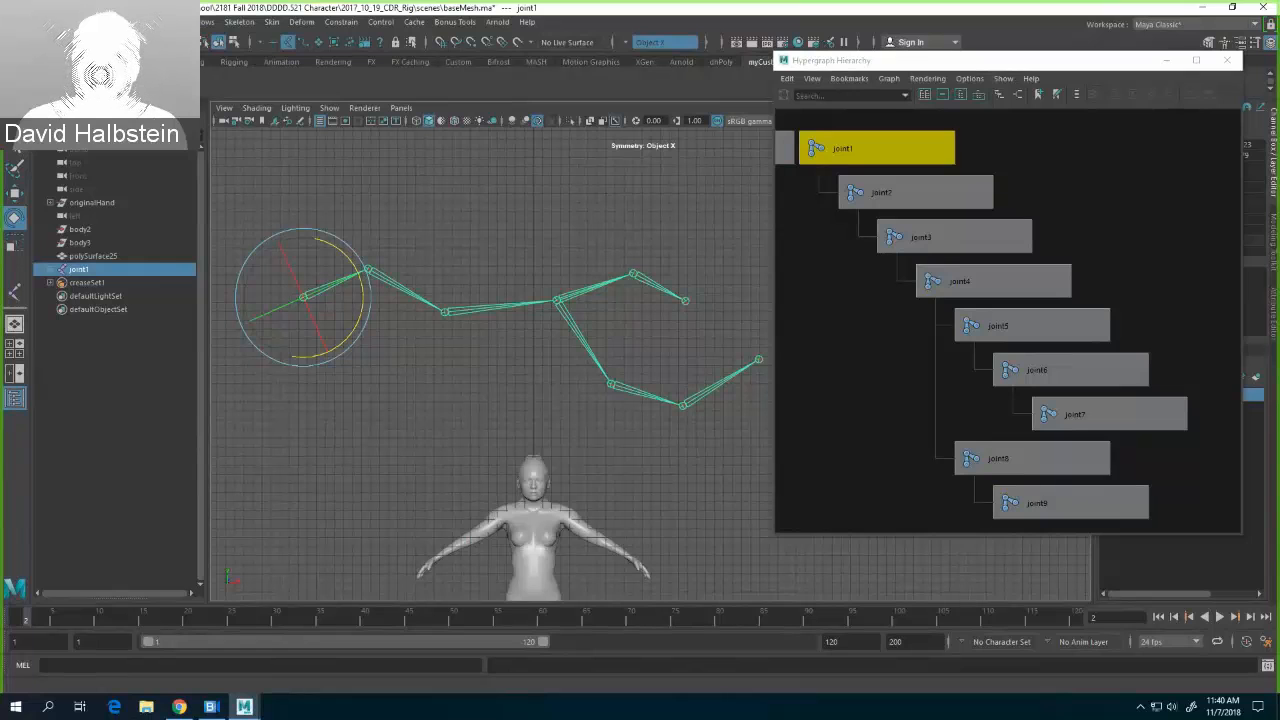
{"action": "left_click", "coordinate": [94, 22]}
{"action": "left_click", "coordinate": [160, 86]}
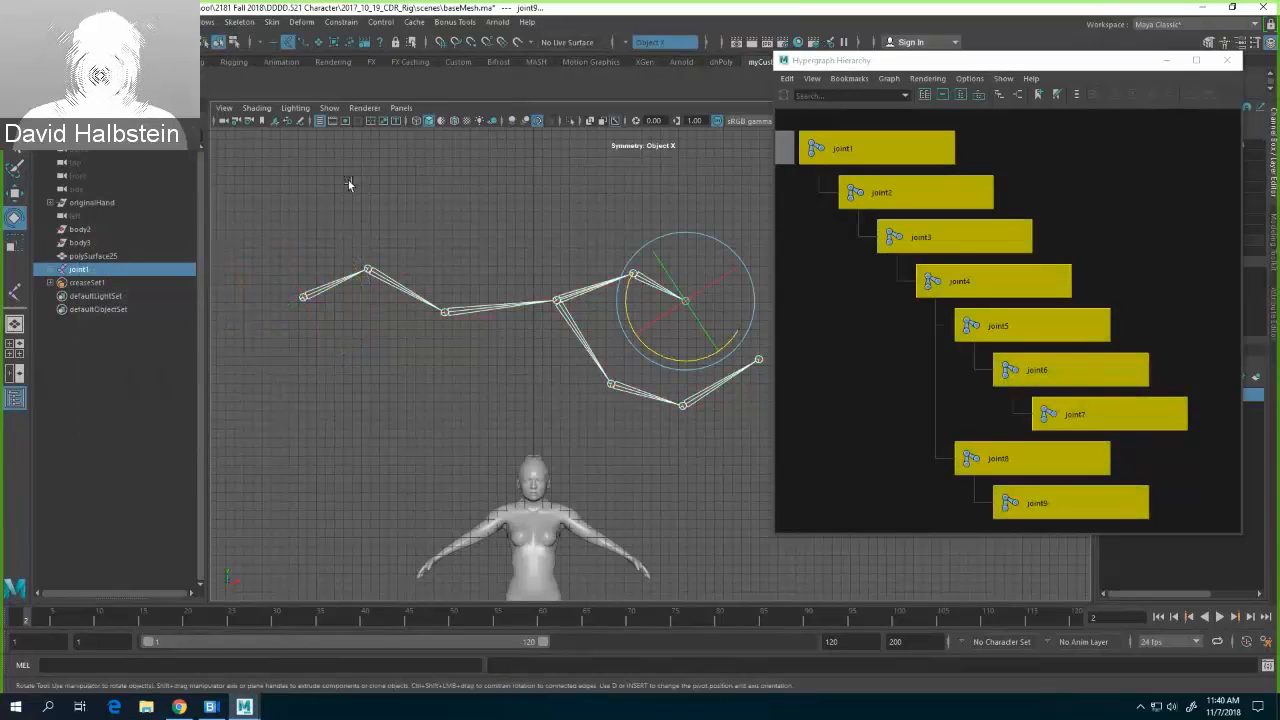
Step: Switch to component selection mode and show the Local Rotation Axes of the selected joints, examining them in perspective
{"action": "left_click", "coordinate": [233, 43]}
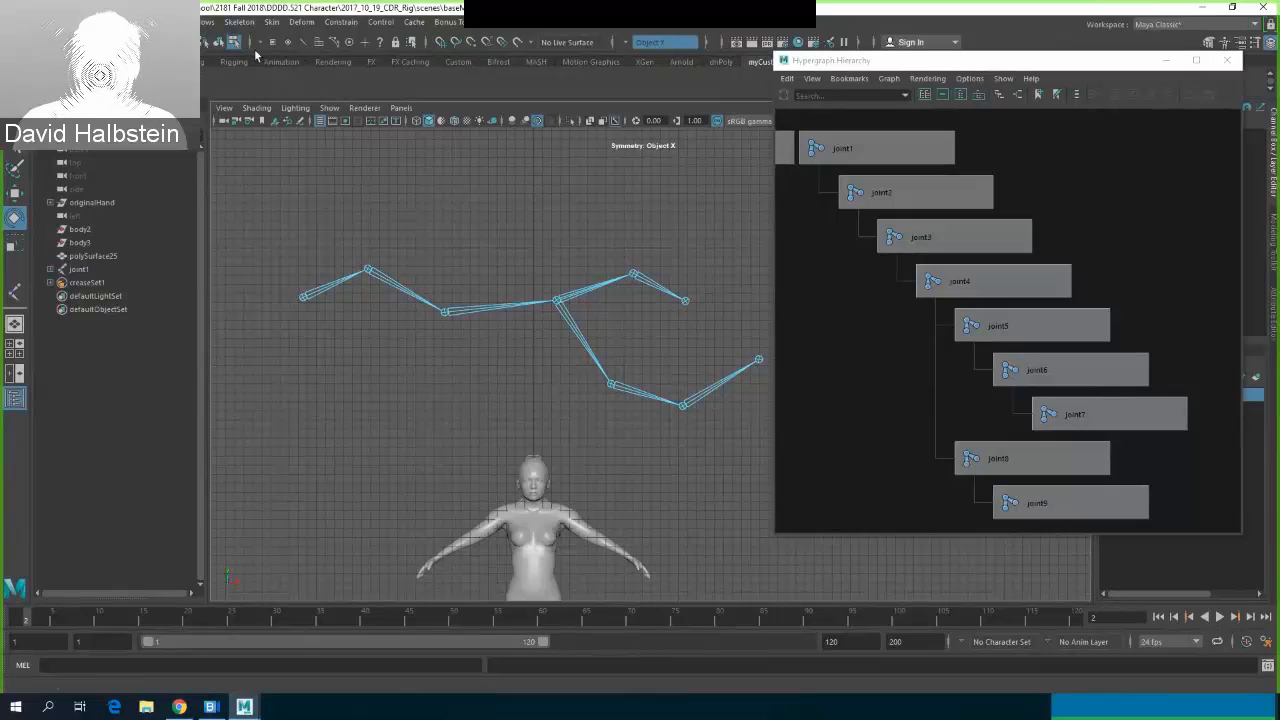
{"action": "right_click", "coordinate": [381, 47]}
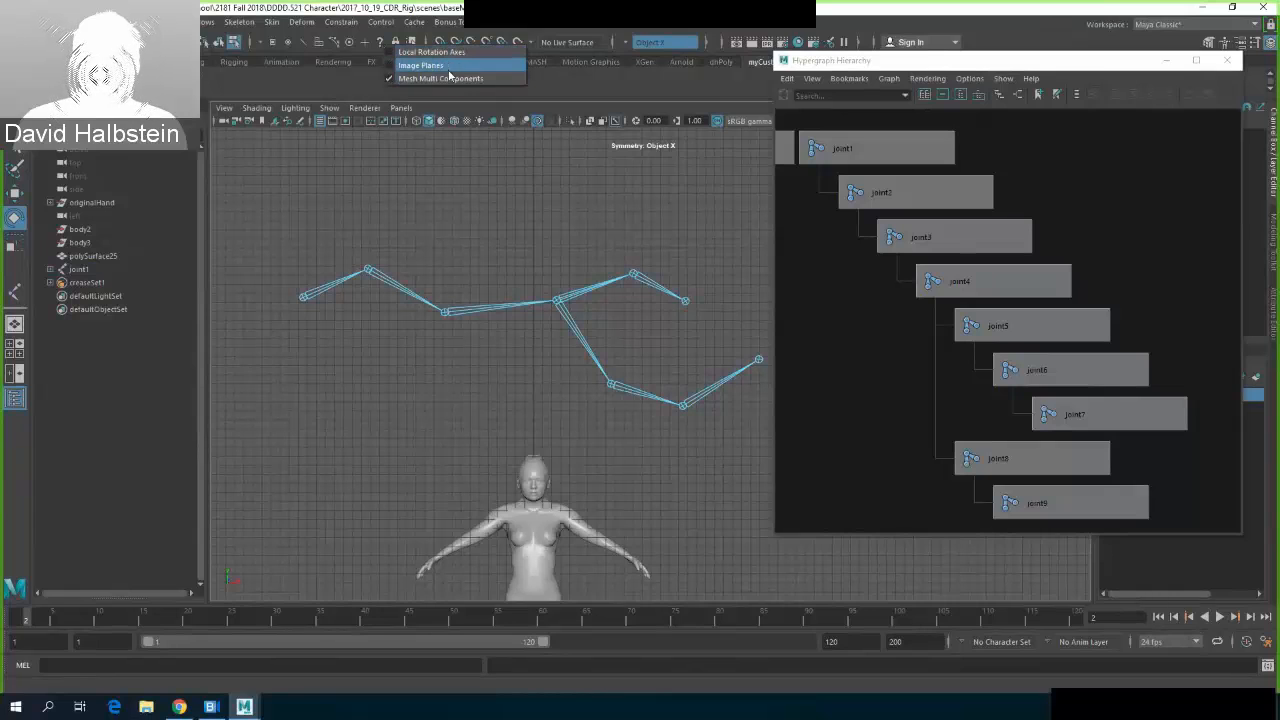
{"action": "left_click", "coordinate": [396, 52]}
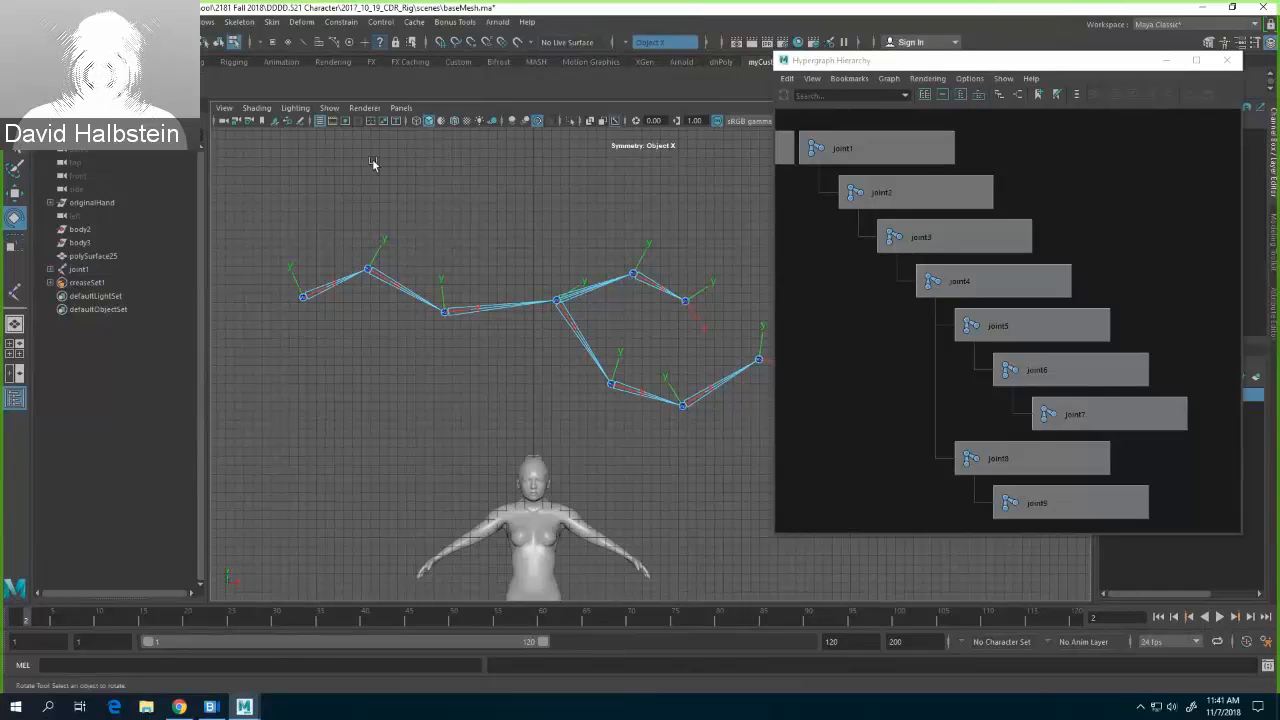
{"action": "left_click_drag", "start_coordinate": [372, 163], "coordinate": [622, 260], "text": "alt"}
{"action": "key", "text": "a"}
{"action": "middle_click_drag", "start_coordinate": [622, 260], "coordinate": [696, 270], "text": "alt"}
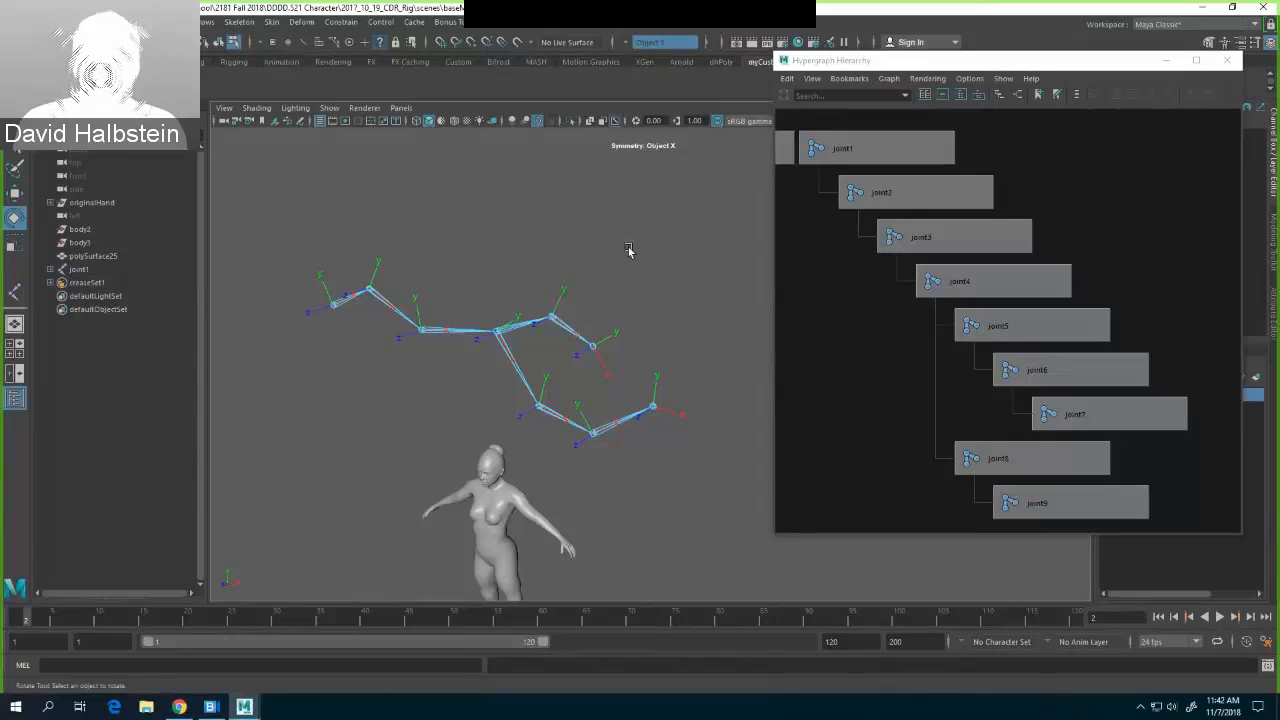
Step: Return to object selection mode and delete the entire branching skeleton from its root joint
{"action": "mouse_move", "coordinate": [628, 250]}
{"action": "left_mouse_down", "text": "alt"}
{"action": "mouse_move", "coordinate": [540, 240]}
{"action": "mouse_move", "coordinate": [616, 237]}
{"action": "left_mouse_up", "text": "alt"}
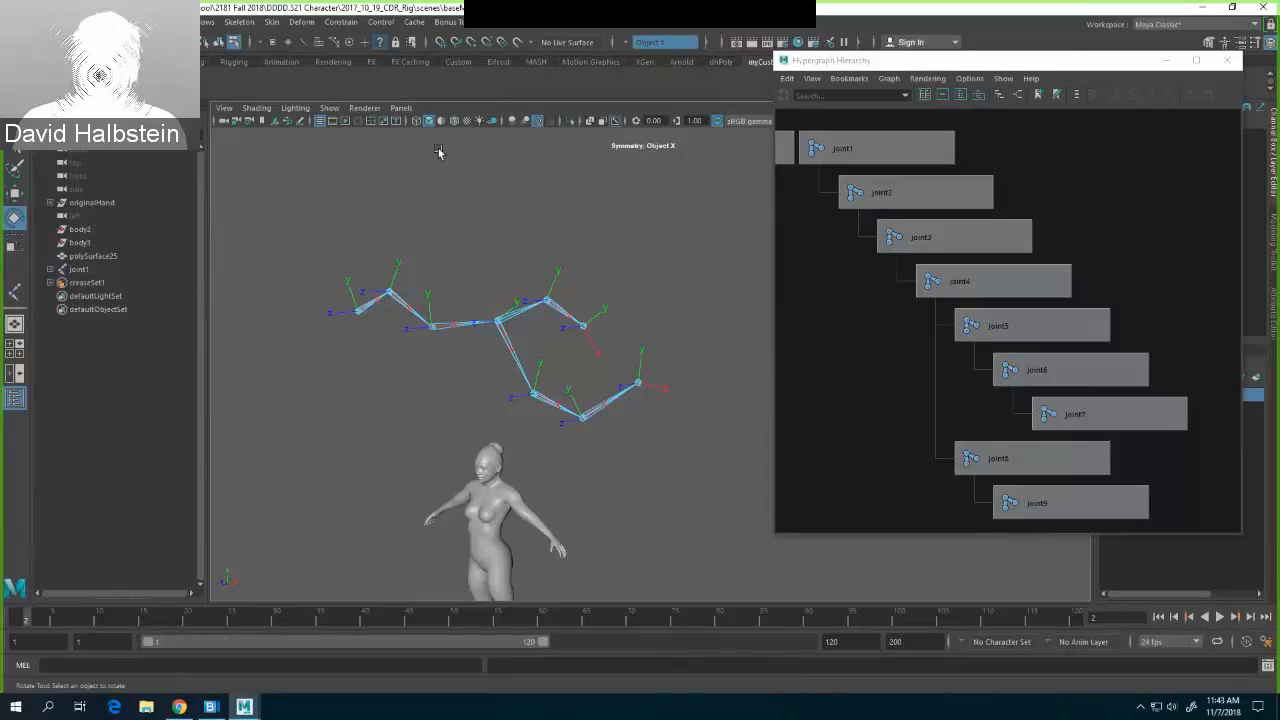
{"action": "left_click", "coordinate": [210, 45]}
{"action": "left_click_drag", "start_coordinate": [348, 288], "coordinate": [398, 367]}
{"action": "key", "text": "e"}
{"action": "left_click", "coordinate": [528, 226]}
{"action": "left_click_drag", "start_coordinate": [350, 302], "coordinate": [365, 333]}
{"action": "key", "text": "Delete"}
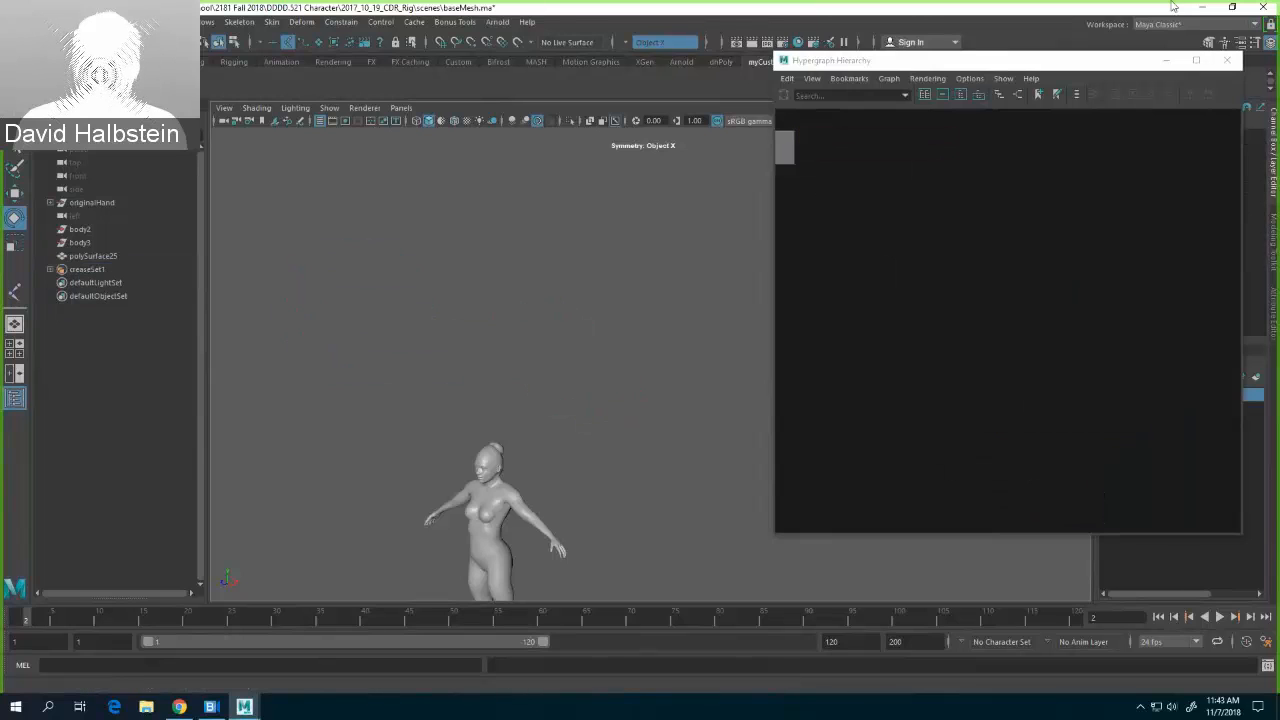
Step: Close the Hypergraph Hierarchy window and switch the viewport to the front view
{"action": "left_click", "coordinate": [1231, 64]}
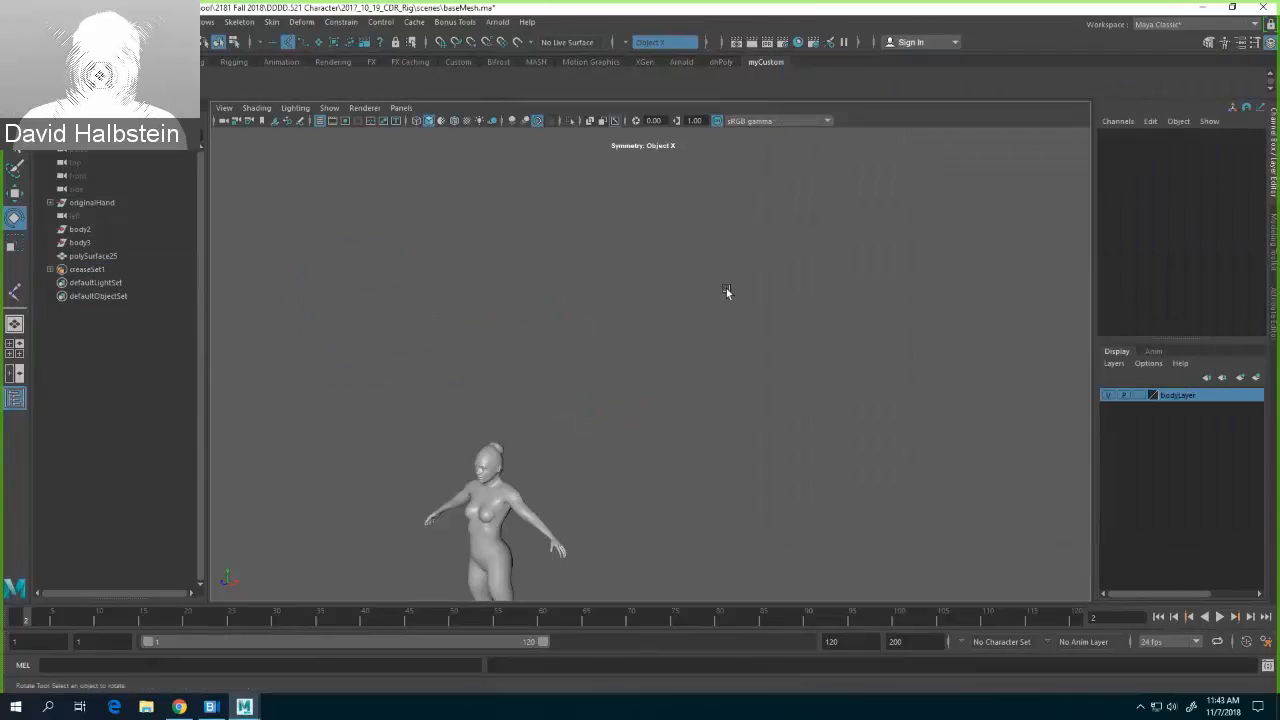
{"action": "key", "text": "space"}
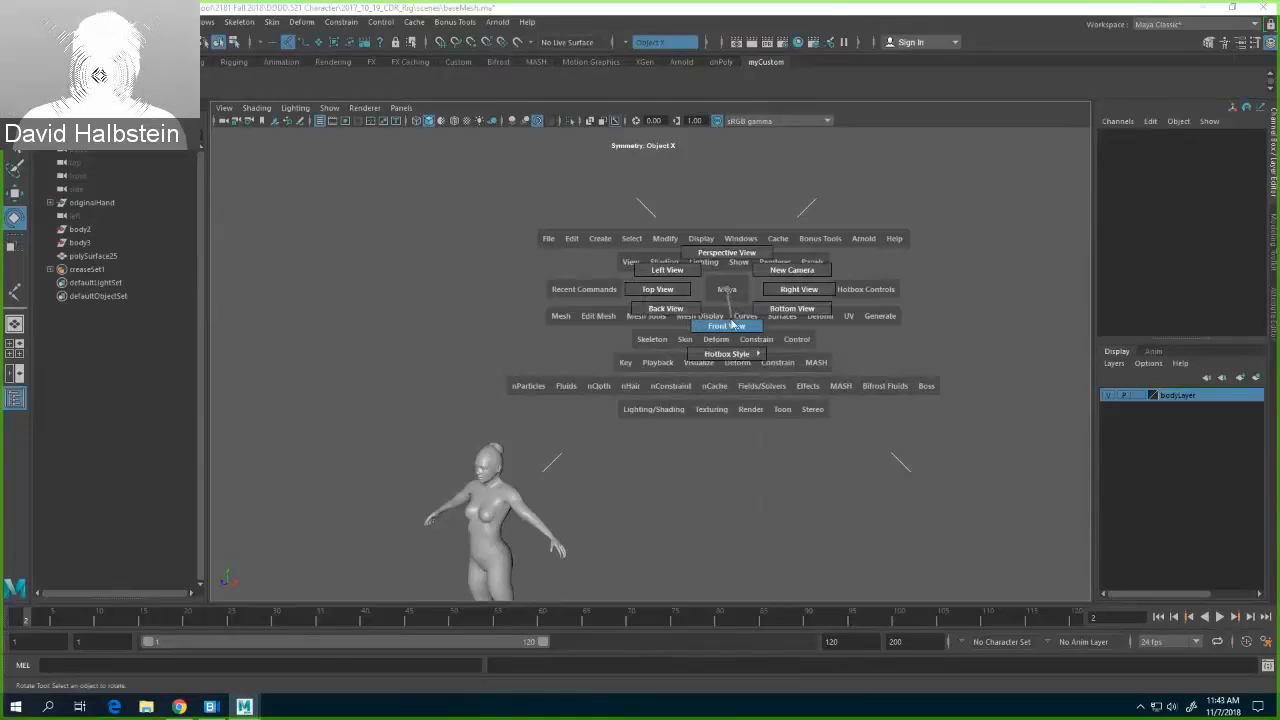
{"action": "left_click_drag", "start_coordinate": [733, 325], "coordinate": [733, 326]}
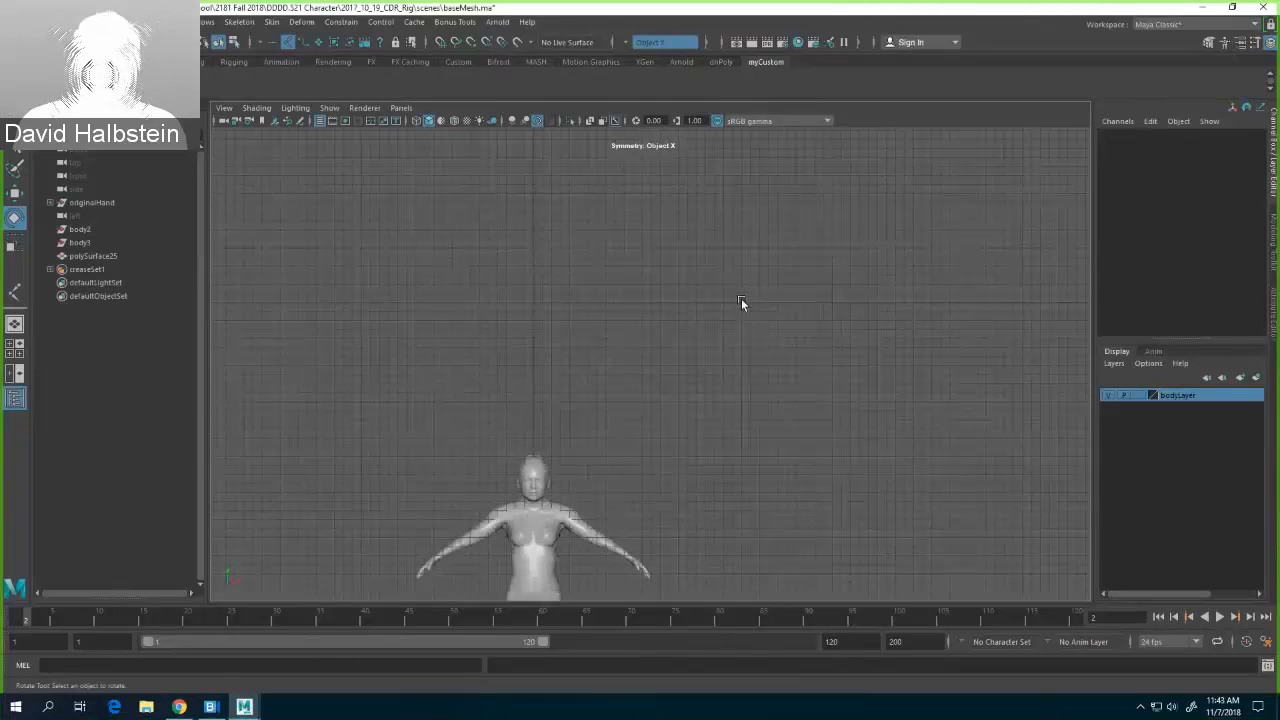
Step: Draw a nine-joint chain above the body mesh with the Joint tool, dipping in the middle and rising steeply at its end
{"action": "left_click", "coordinate": [14, 291]}
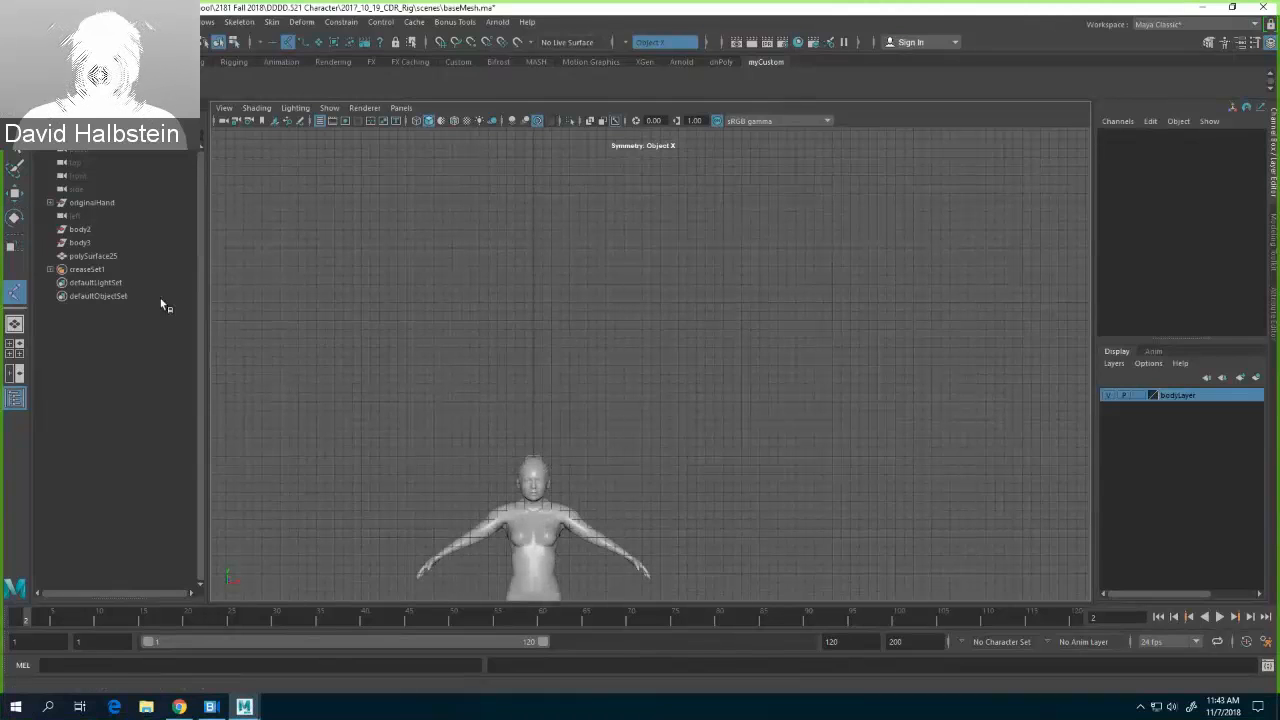
{"action": "left_click", "coordinate": [324, 292]}
{"action": "left_click", "coordinate": [377, 270]}
{"action": "left_click", "coordinate": [445, 275]}
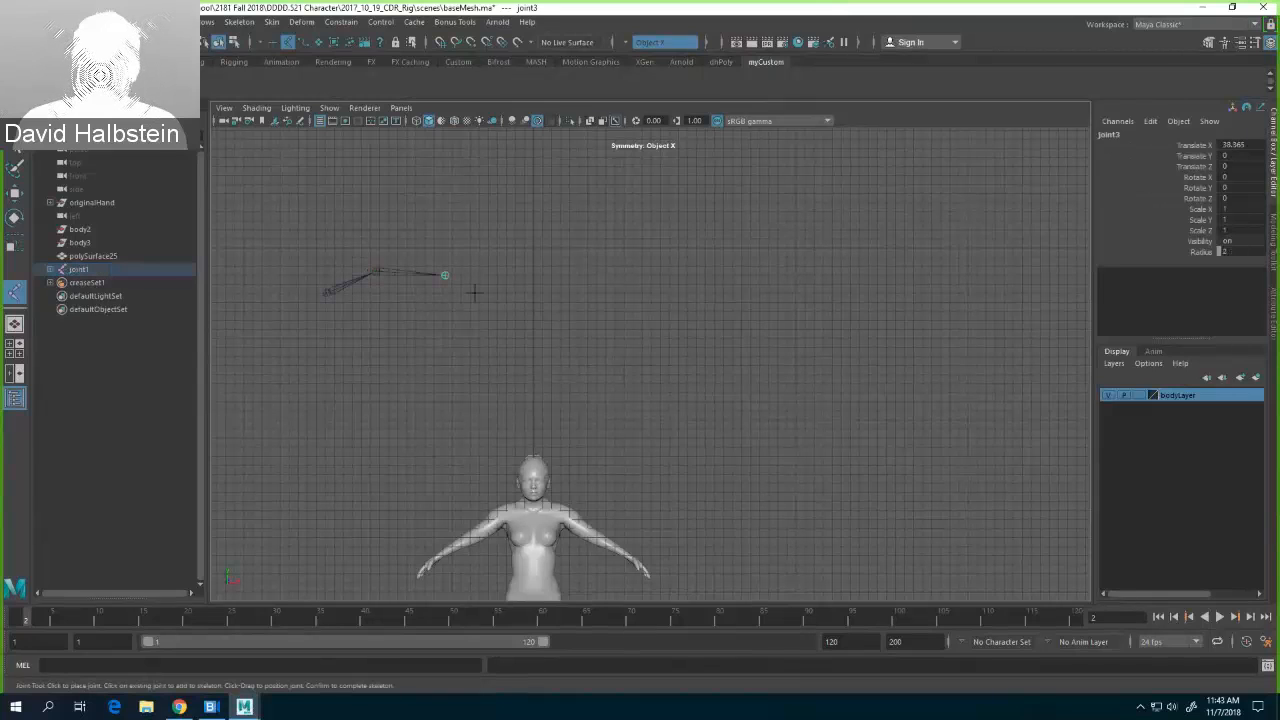
{"action": "left_click", "coordinate": [512, 318]}
{"action": "left_click", "coordinate": [587, 372]}
{"action": "left_click", "coordinate": [698, 373]}
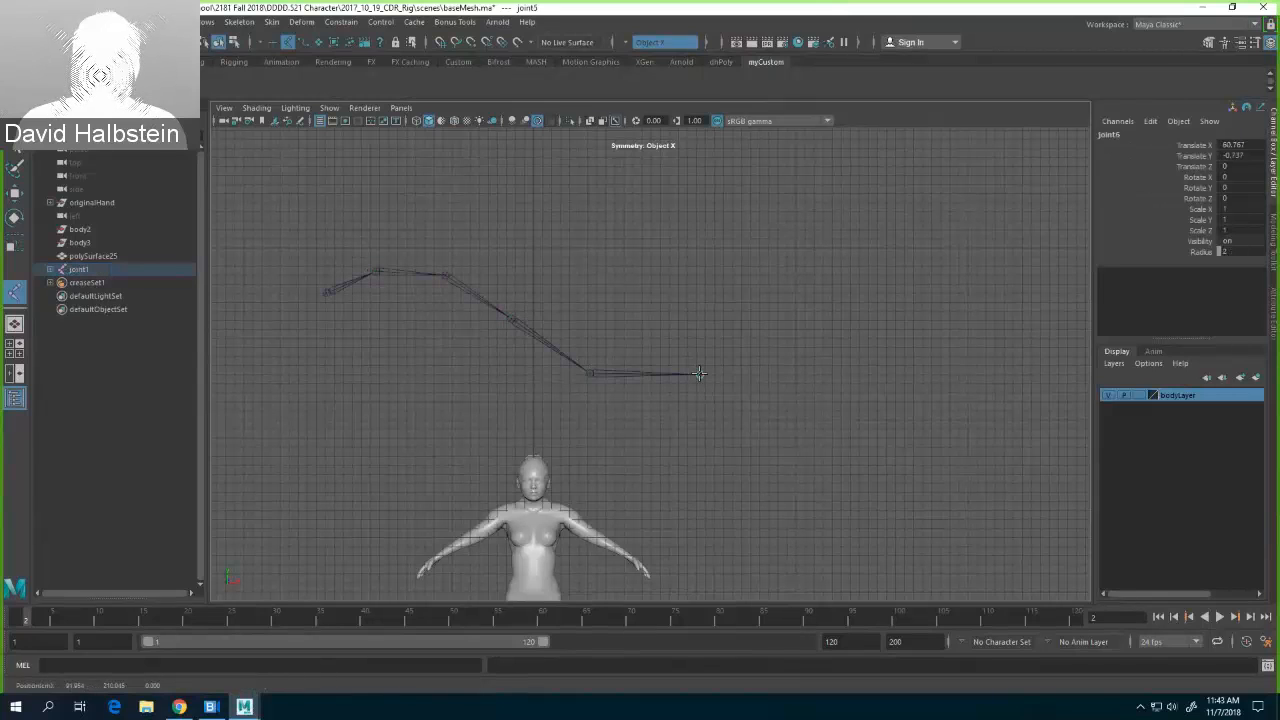
{"action": "left_click", "coordinate": [803, 339]}
{"action": "left_click", "coordinate": [870, 270]}
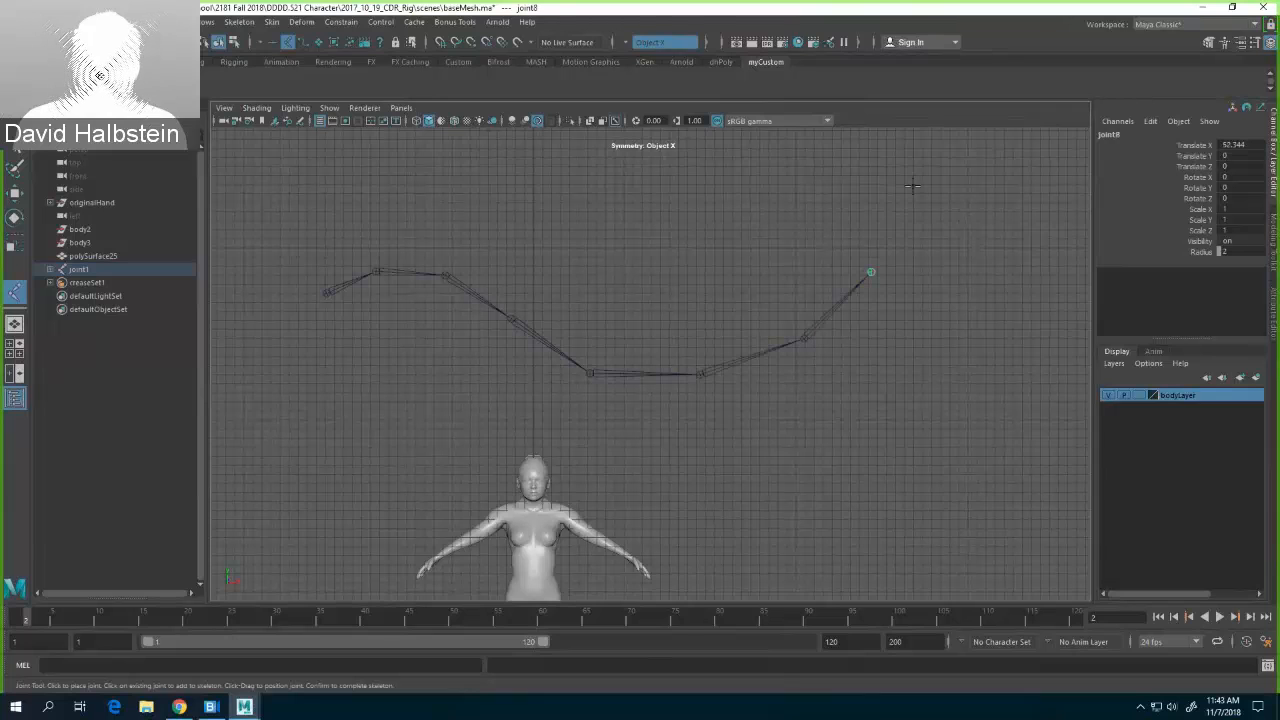
{"action": "left_click", "coordinate": [908, 186]}
{"action": "key", "text": "Return"}
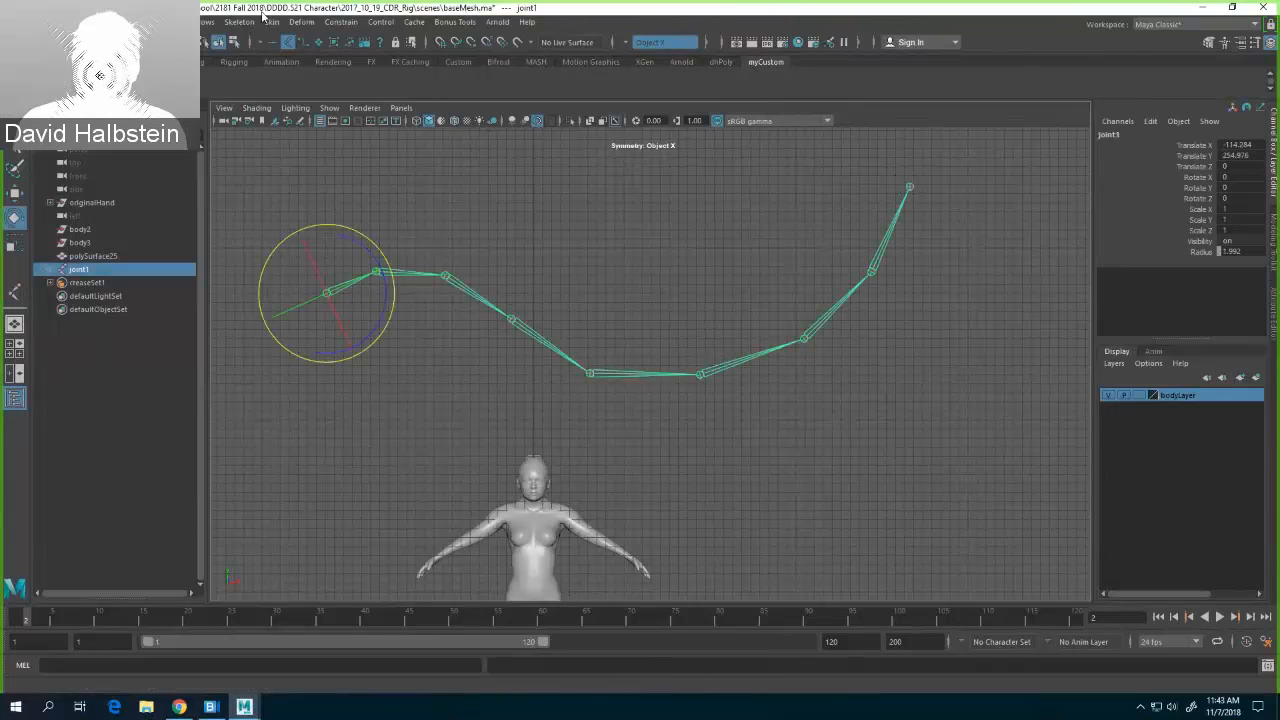
Step: Select the chain's whole hierarchy and show the joints' local rotation axes in component mode, examining them in perspective
{"action": "left_click", "coordinate": [94, 22]}
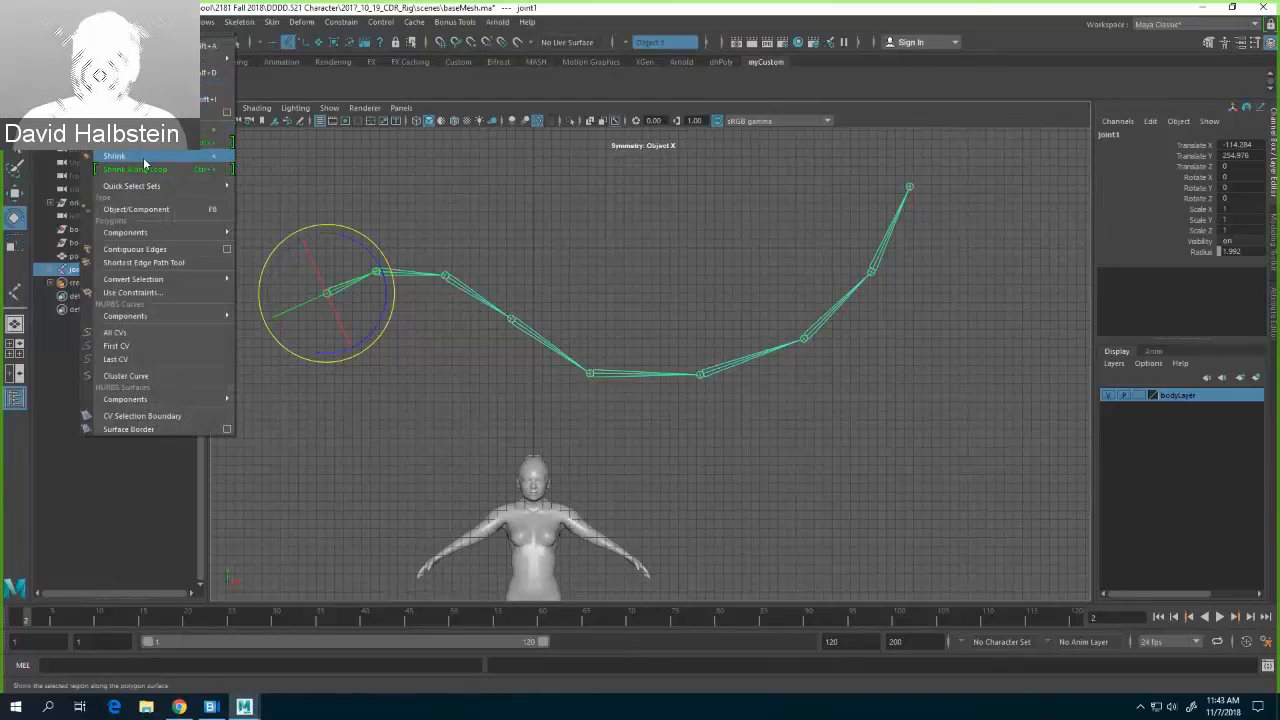
{"action": "left_click", "coordinate": [150, 85]}
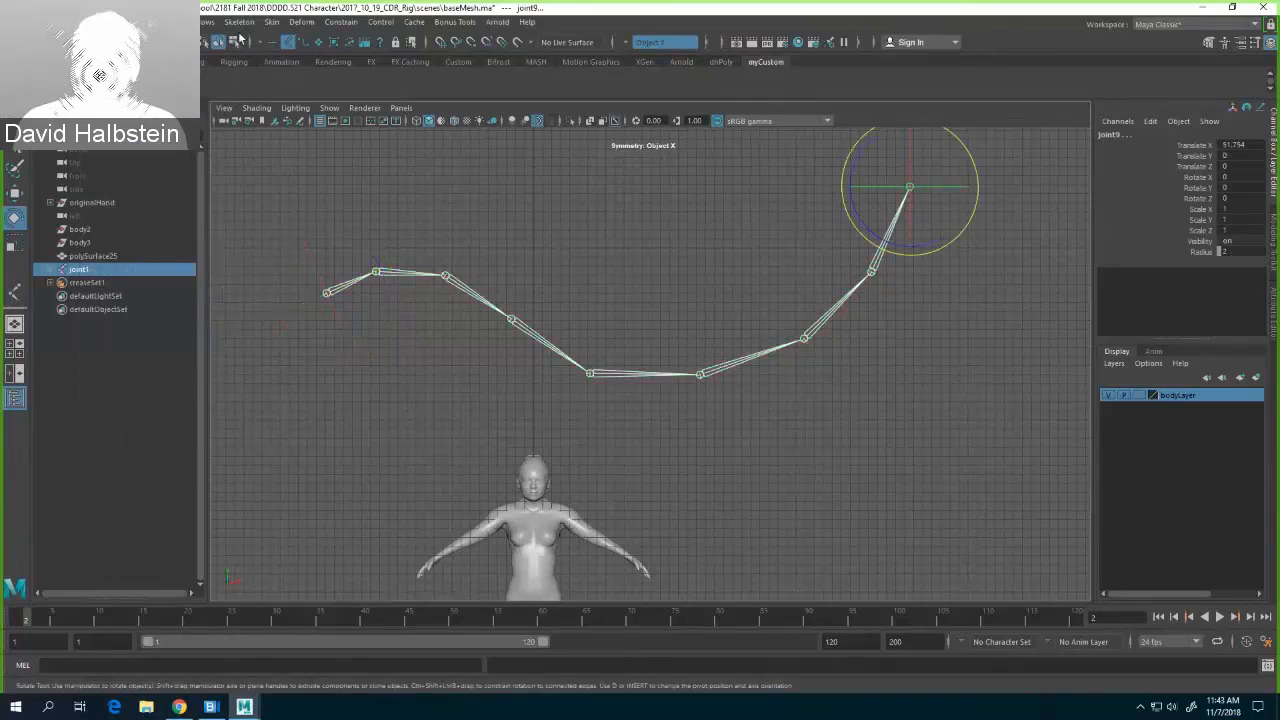
{"action": "left_click", "coordinate": [233, 42]}
{"action": "left_click", "coordinate": [379, 42]}
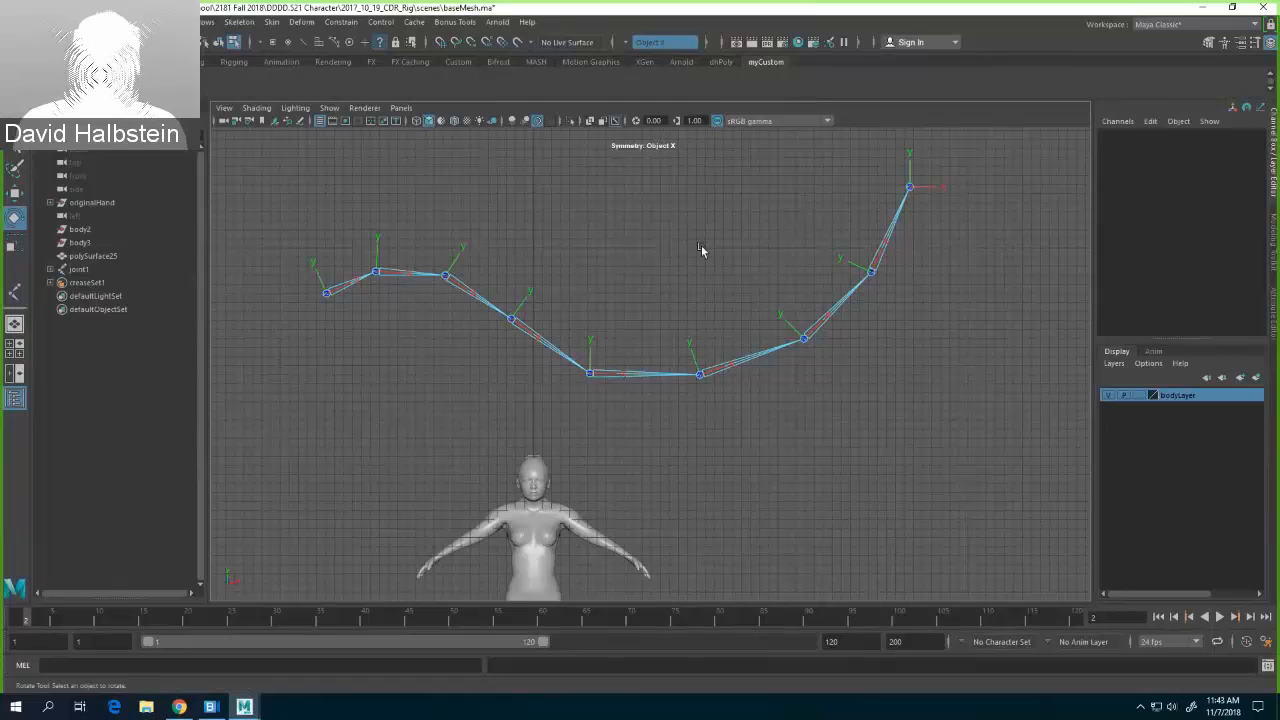
{"action": "left_click_drag", "start_coordinate": [701, 245], "coordinate": [720, 266], "text": "alt"}
{"action": "key", "text": "space"}
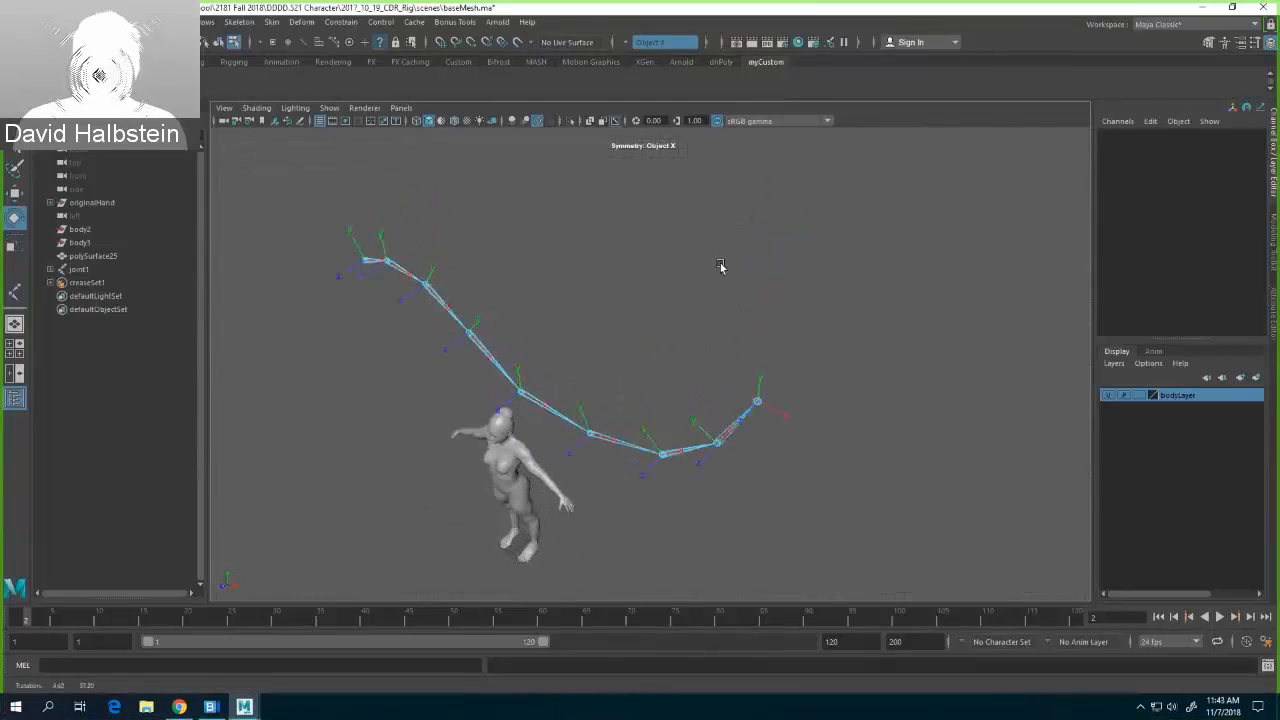
{"action": "left_click_drag", "start_coordinate": [767, 404], "coordinate": [780, 397], "text": "alt"}
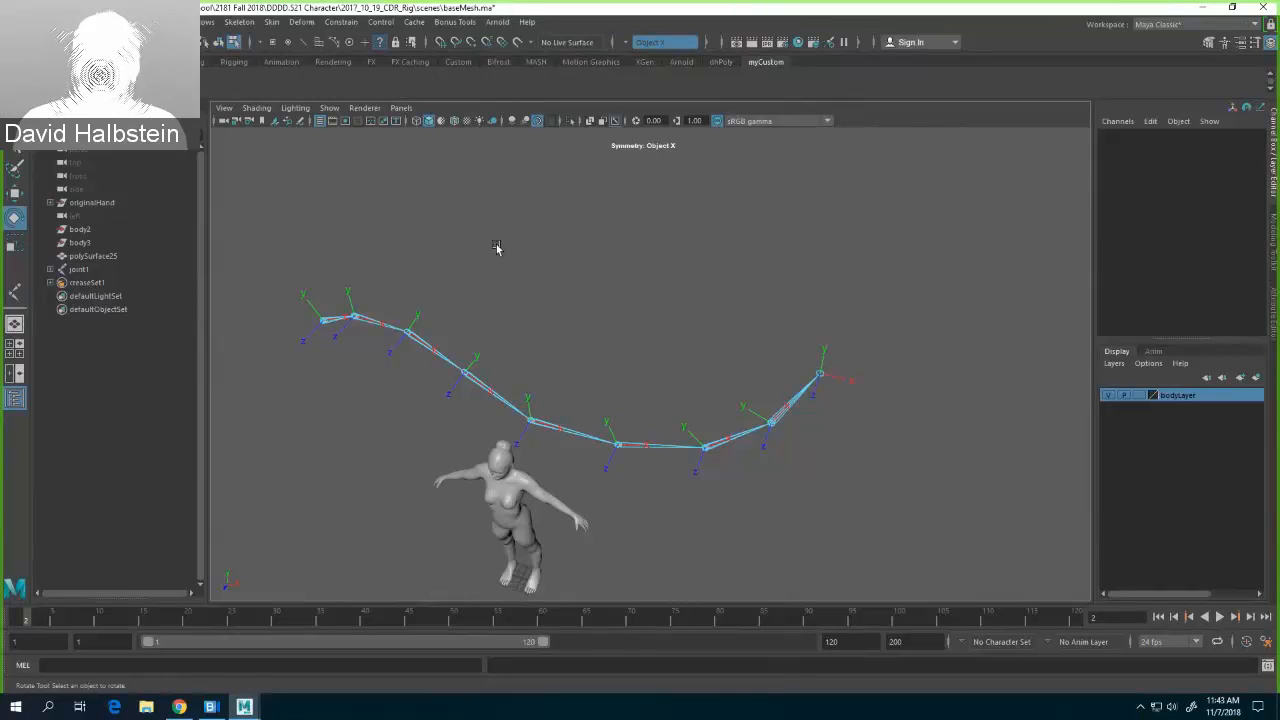
{"action": "left_click_drag", "start_coordinate": [524, 302], "coordinate": [536, 276], "text": "alt"}
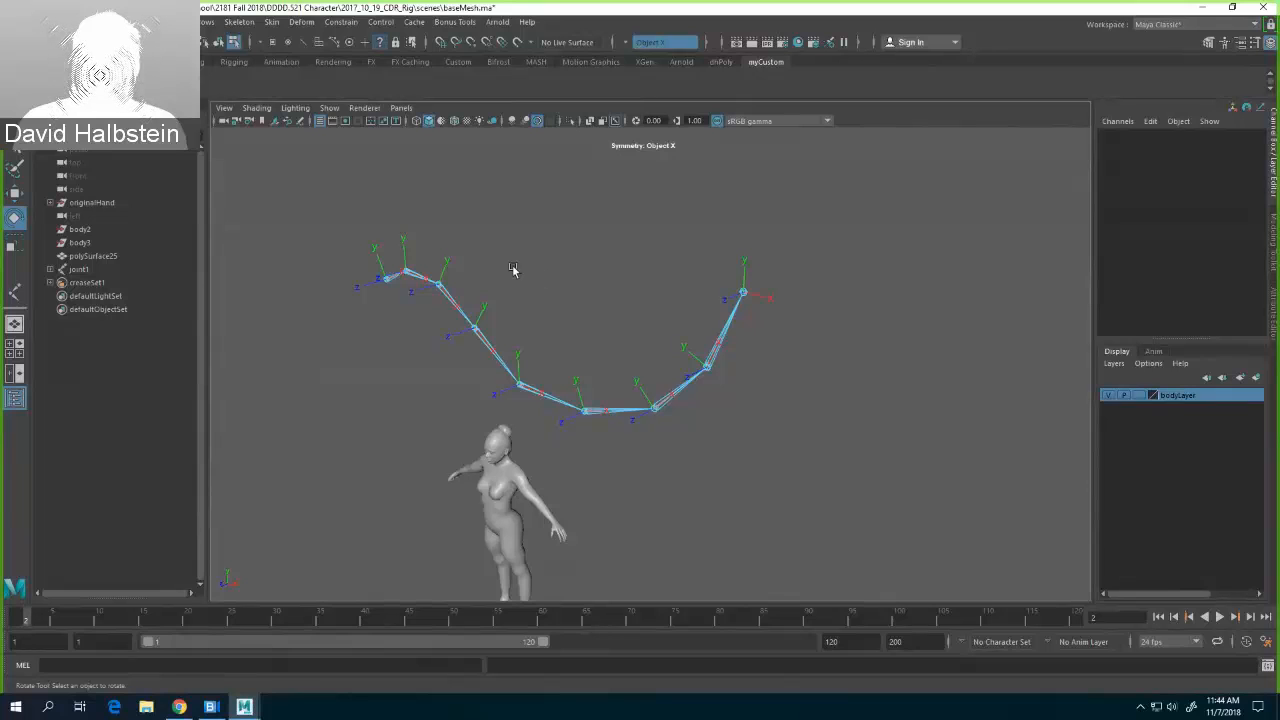
Step: Rotate only the fifth joint's local rotation axis about X by about 180 degrees, flipping its Y axis downward
{"action": "left_click", "coordinate": [520, 385]}
{"action": "left_click_drag", "start_coordinate": [480, 366], "coordinate": [725, 384]}
{"action": "left_click", "coordinate": [603, 306]}
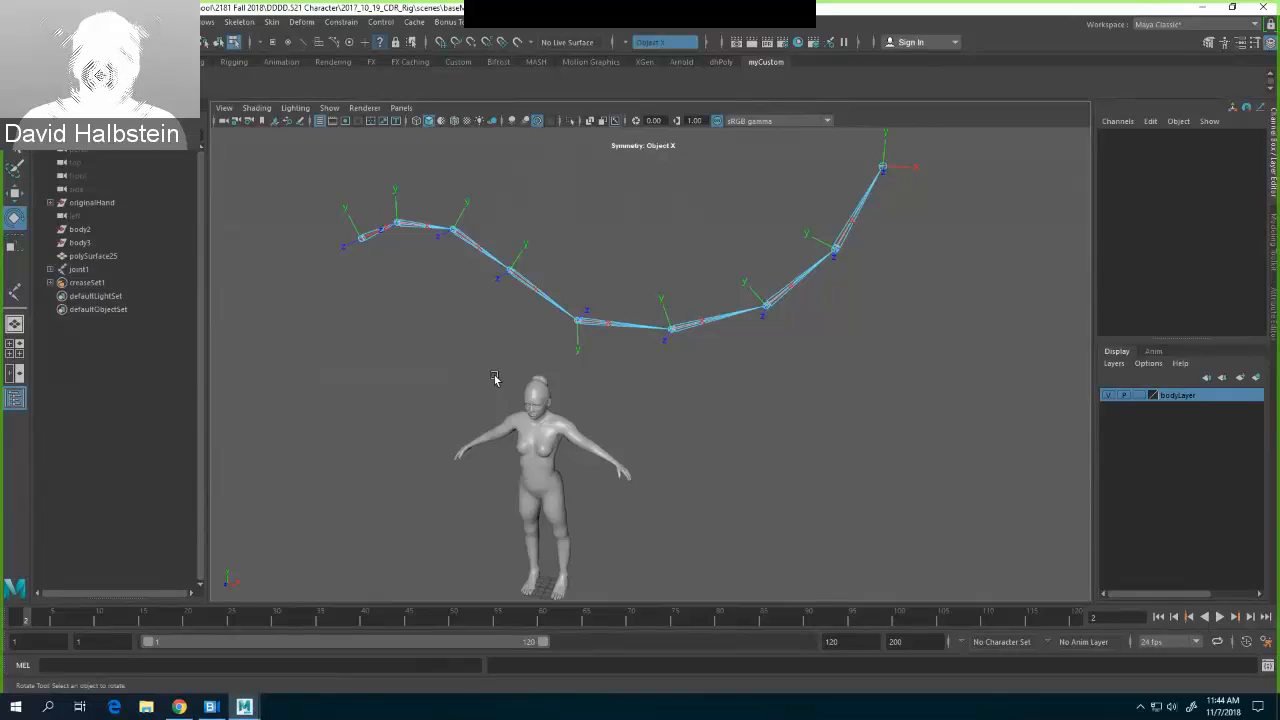
Step: In object selection mode, rotate joint4 and joint5 together about 13.4 degrees in Z, and compare their local rotation axes in component mode
{"action": "left_click", "coordinate": [214, 45]}
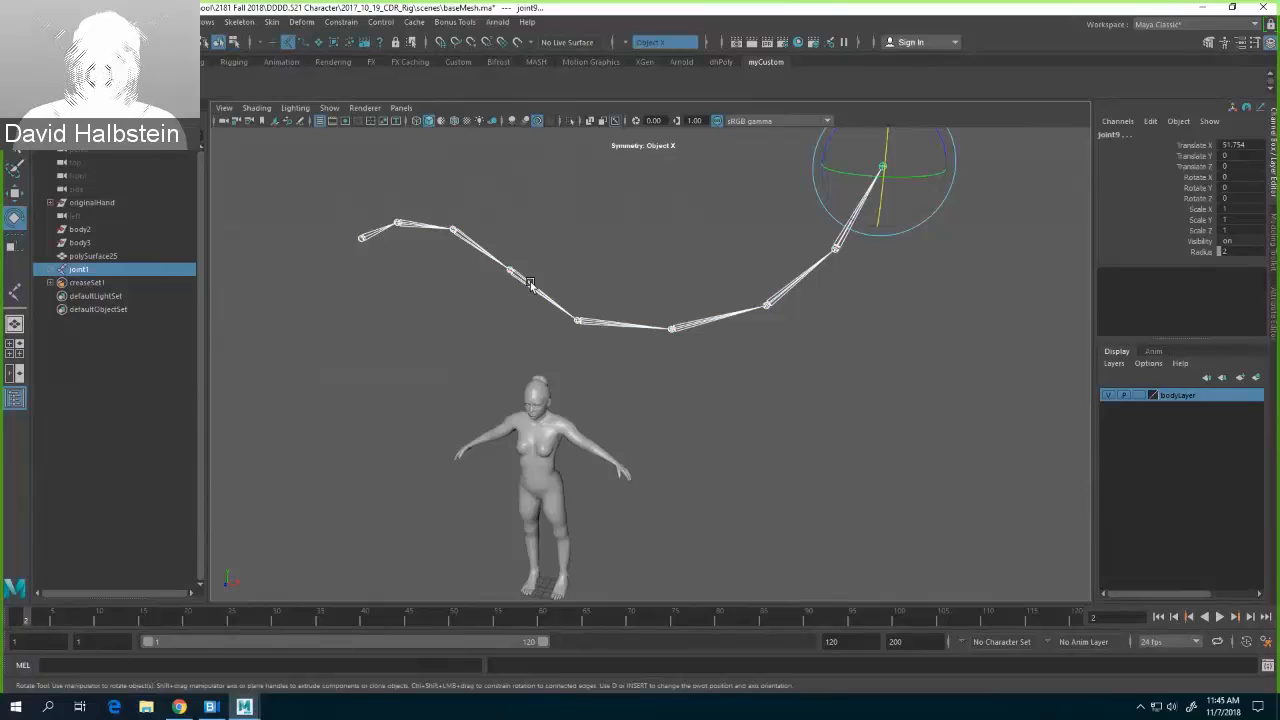
{"action": "left_click", "coordinate": [530, 285]}
{"action": "left_click", "coordinate": [613, 325]}
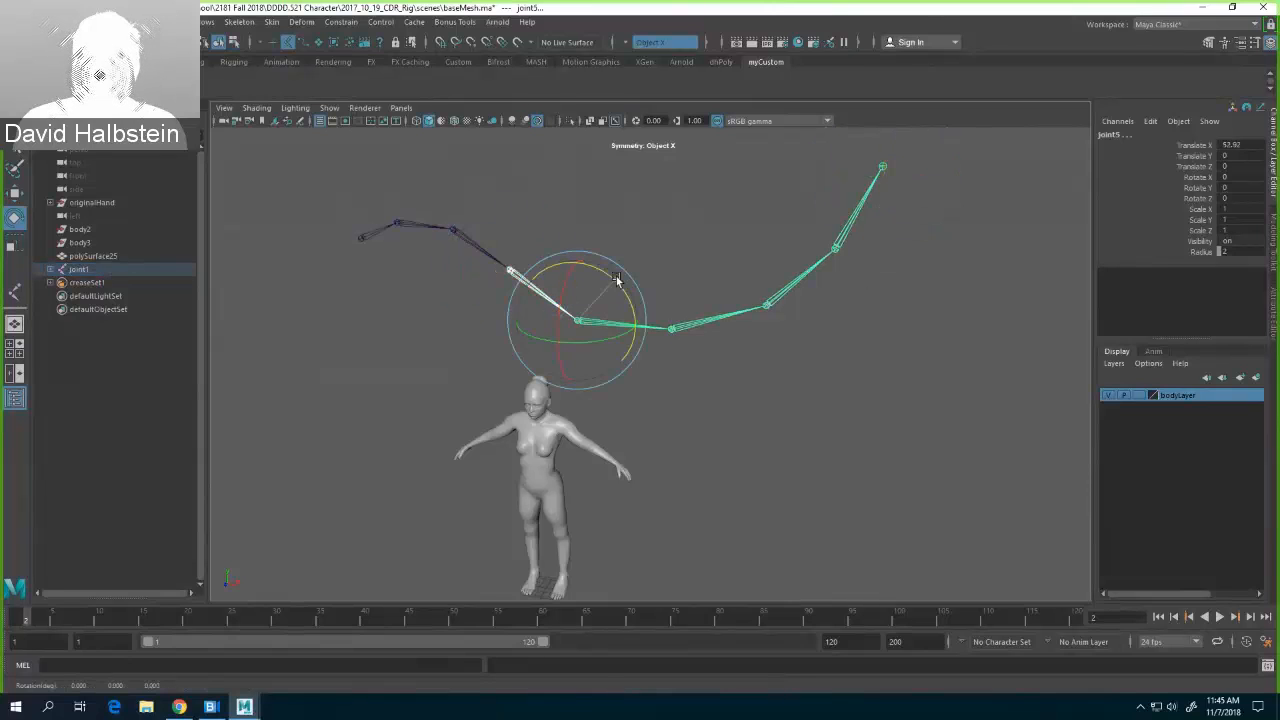
{"action": "left_click_drag", "start_coordinate": [616, 280], "coordinate": [648, 282]}
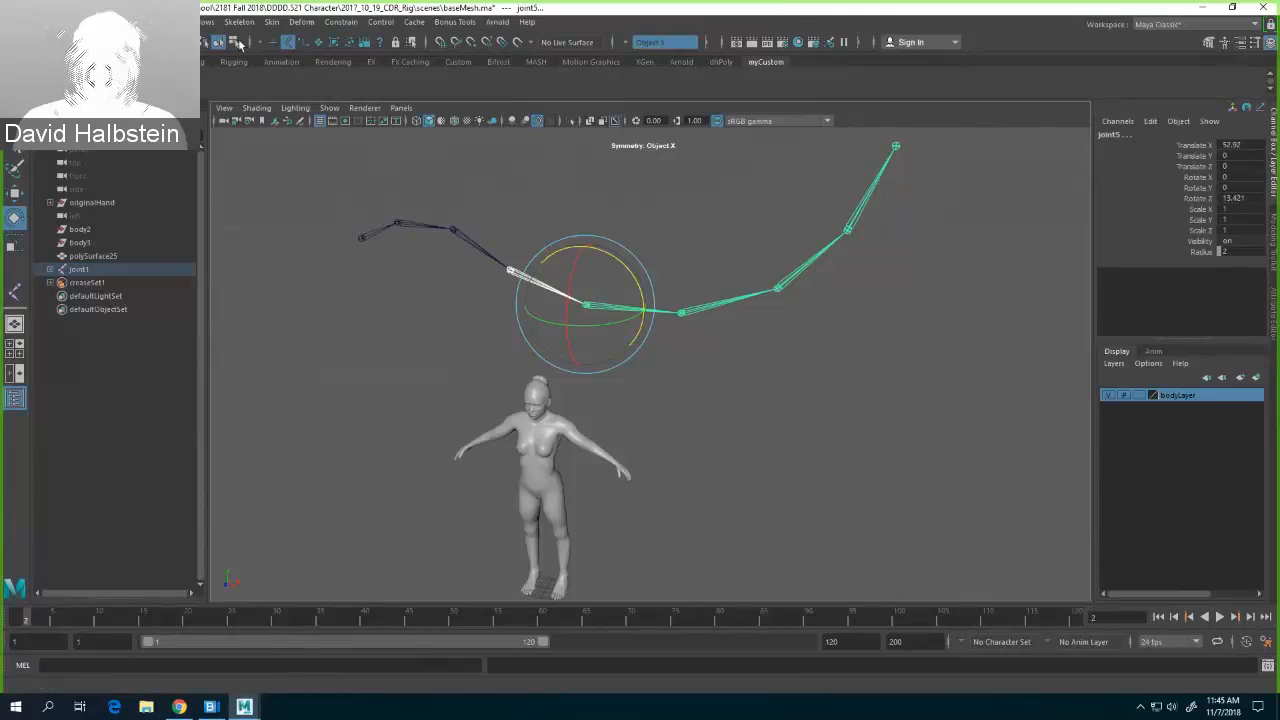
{"action": "left_click", "coordinate": [234, 42]}
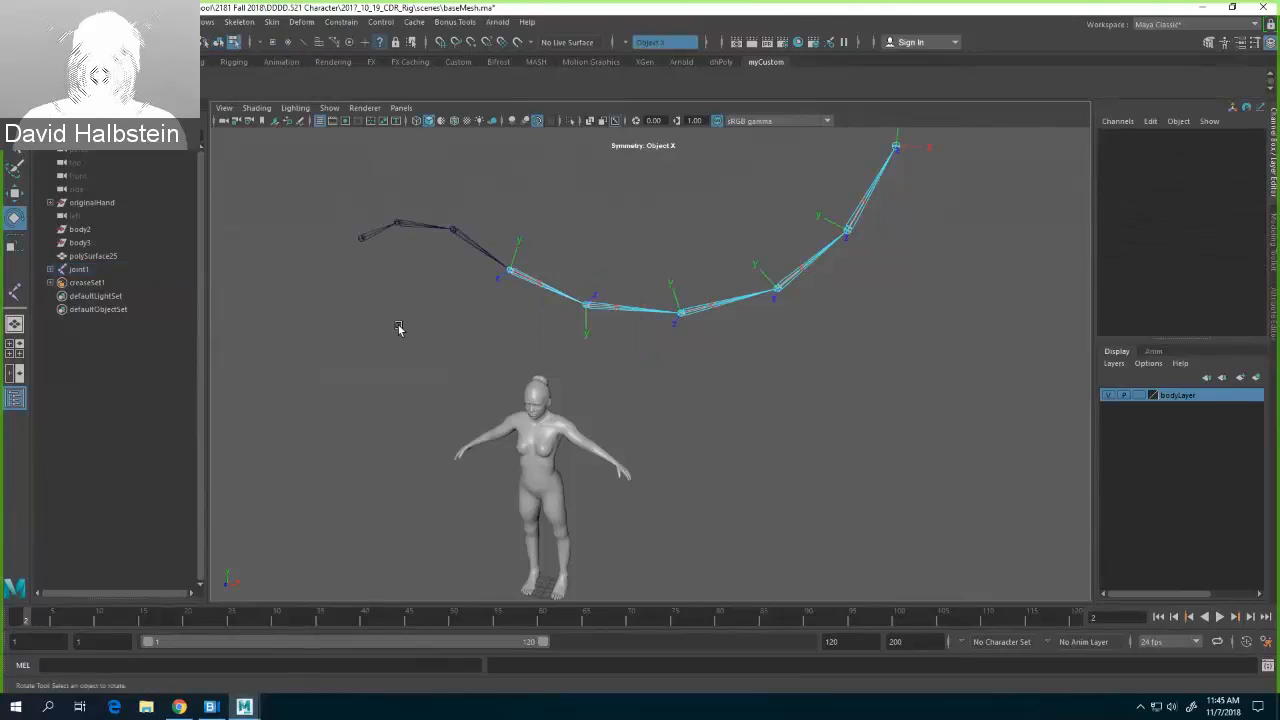
{"action": "mouse_move", "coordinate": [669, 346]}
{"action": "left_mouse_down", "text": "alt"}
{"action": "mouse_move", "coordinate": [627, 361]}
{"action": "mouse_move", "coordinate": [651, 340]}
{"action": "left_mouse_up", "text": "alt"}
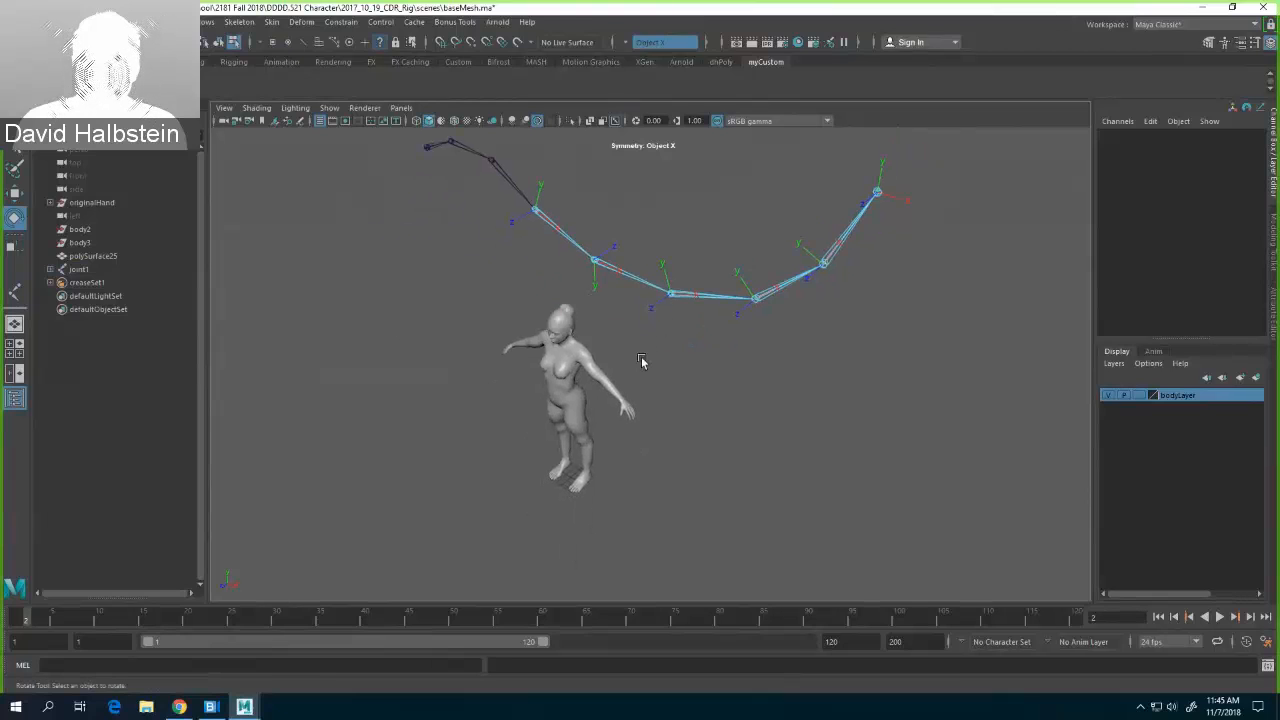
Step: Undo the test rotations of the joints and of joint5's rotation axis, and try turning that axis about X once more
{"action": "key", "text": "ctrl+z"}
{"action": "key", "text": "ctrl+z"}
{"action": "key", "text": "ctrl+z"}
{"action": "key", "text": "ctrl+z"}
{"action": "key", "text": "ctrl+z"}
{"action": "key", "text": "ctrl+z"}
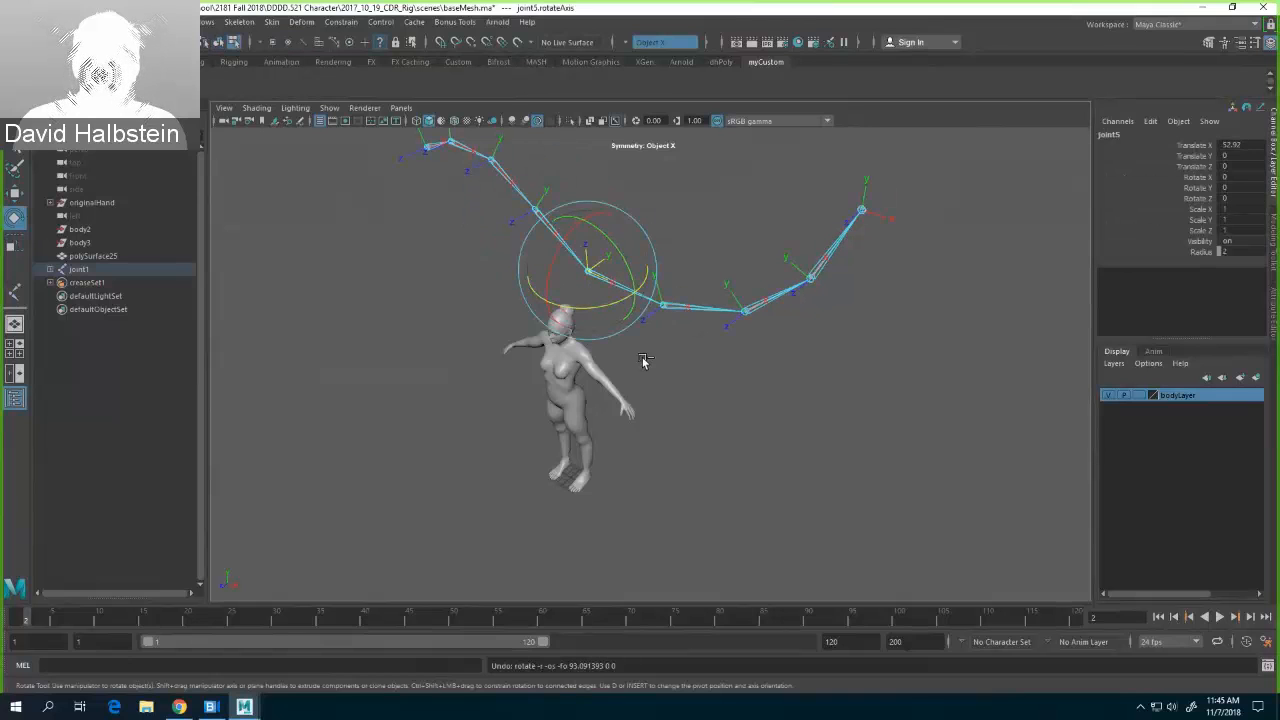
{"action": "key", "text": "ctrl+z"}
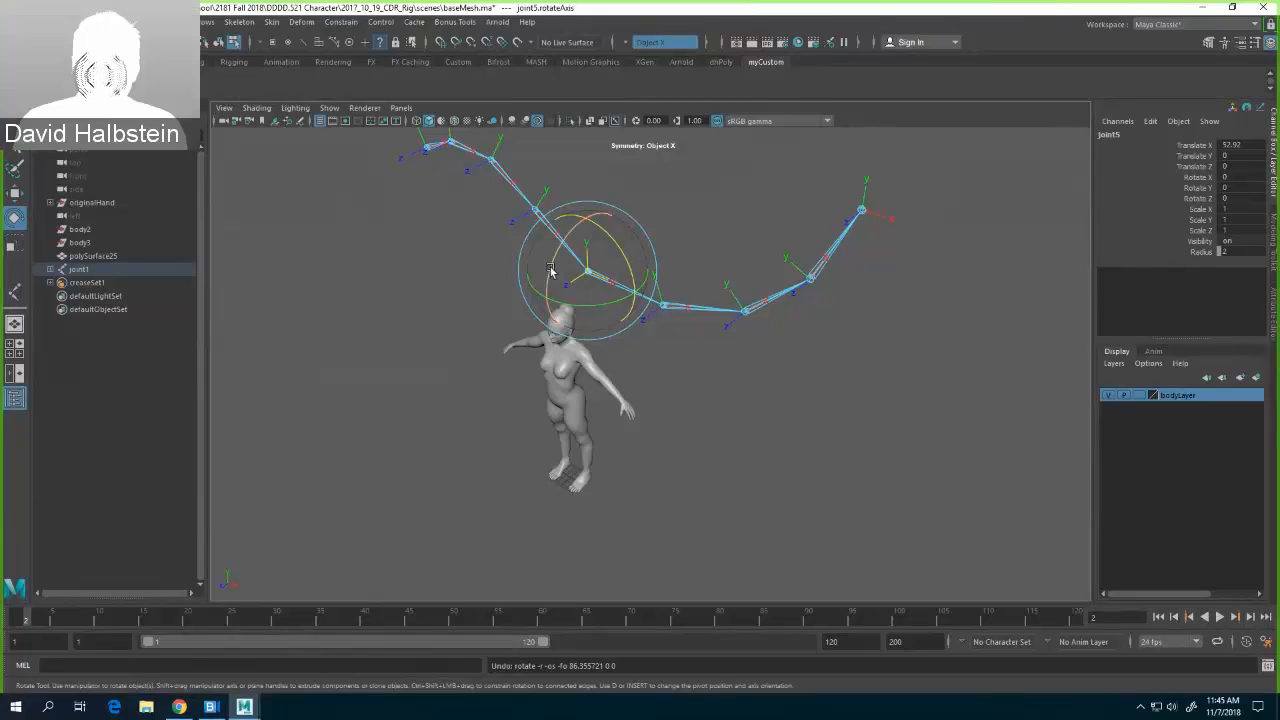
{"action": "left_click_drag", "start_coordinate": [550, 270], "coordinate": [551, 262]}
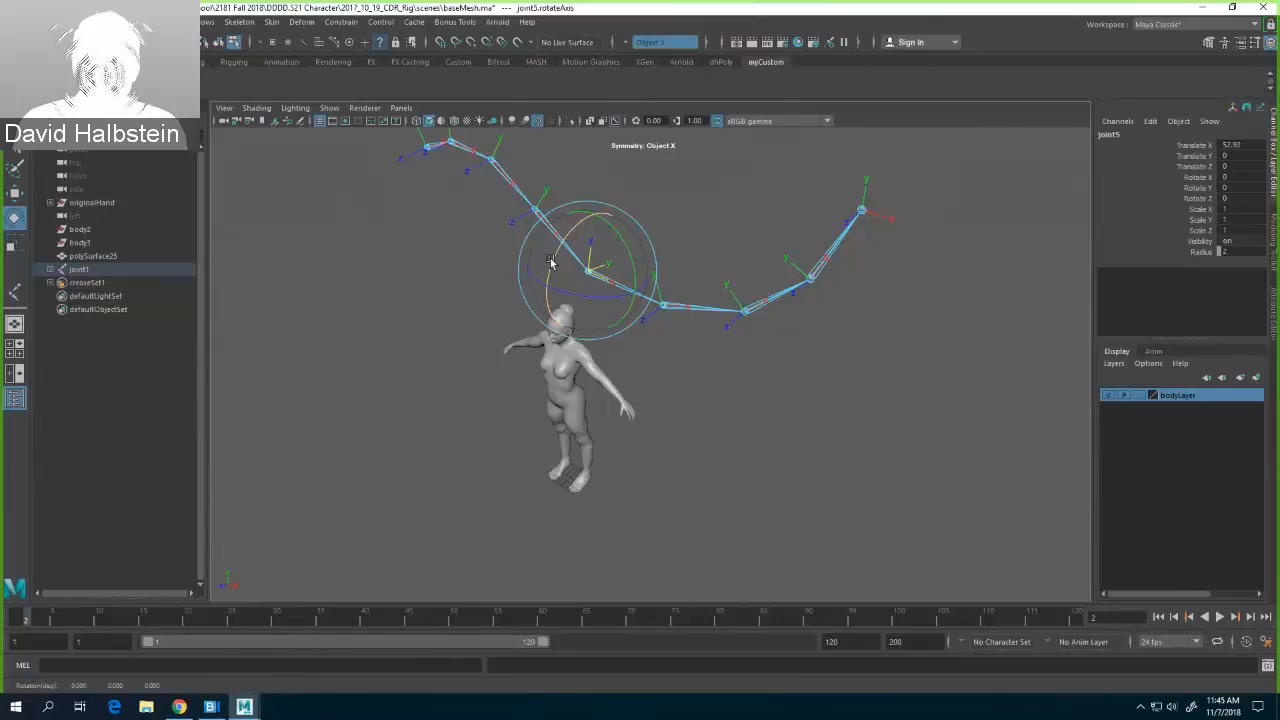
{"action": "key", "text": "ctrl+z"}
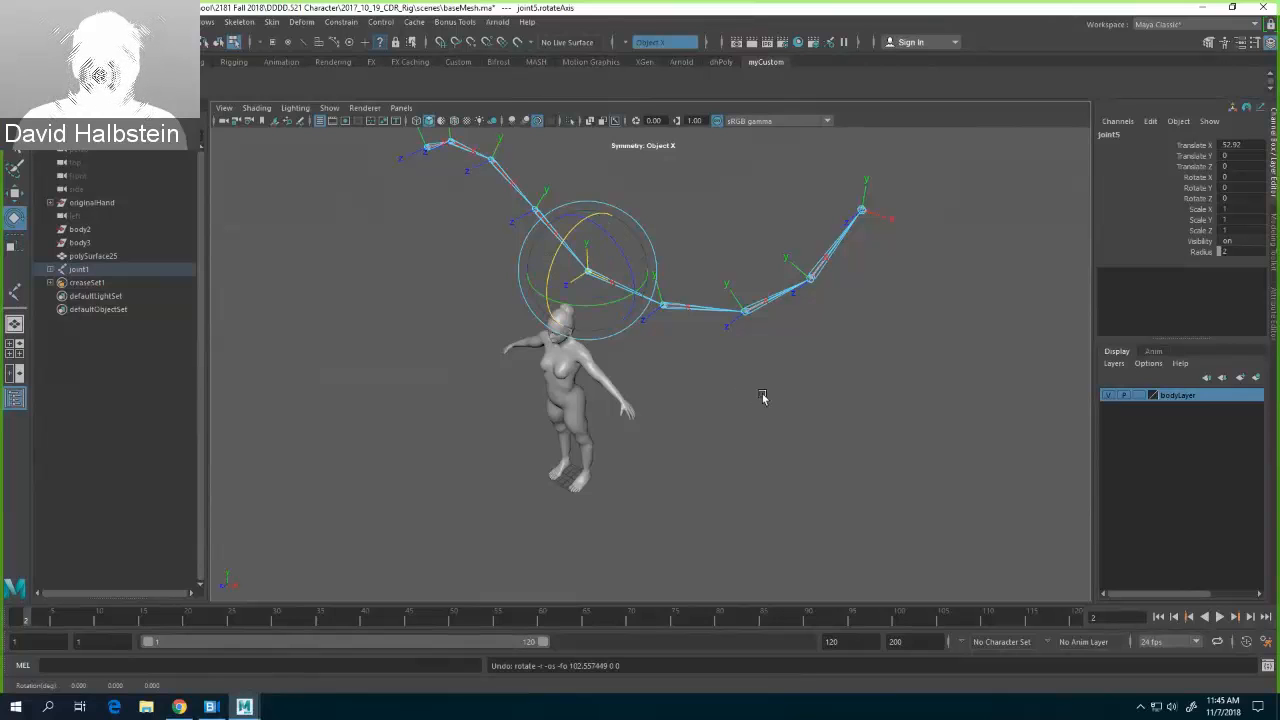
Step: Clear the selection and select only joint5's local rotation axis, using the miscellaneous components mask
{"action": "left_click_drag", "start_coordinate": [791, 386], "coordinate": [766, 423], "text": "alt"}
{"action": "scroll", "coordinate": [830, 388], "scroll_direction": "up", "scroll_amount": 5}
{"action": "left_click", "coordinate": [766, 394]}
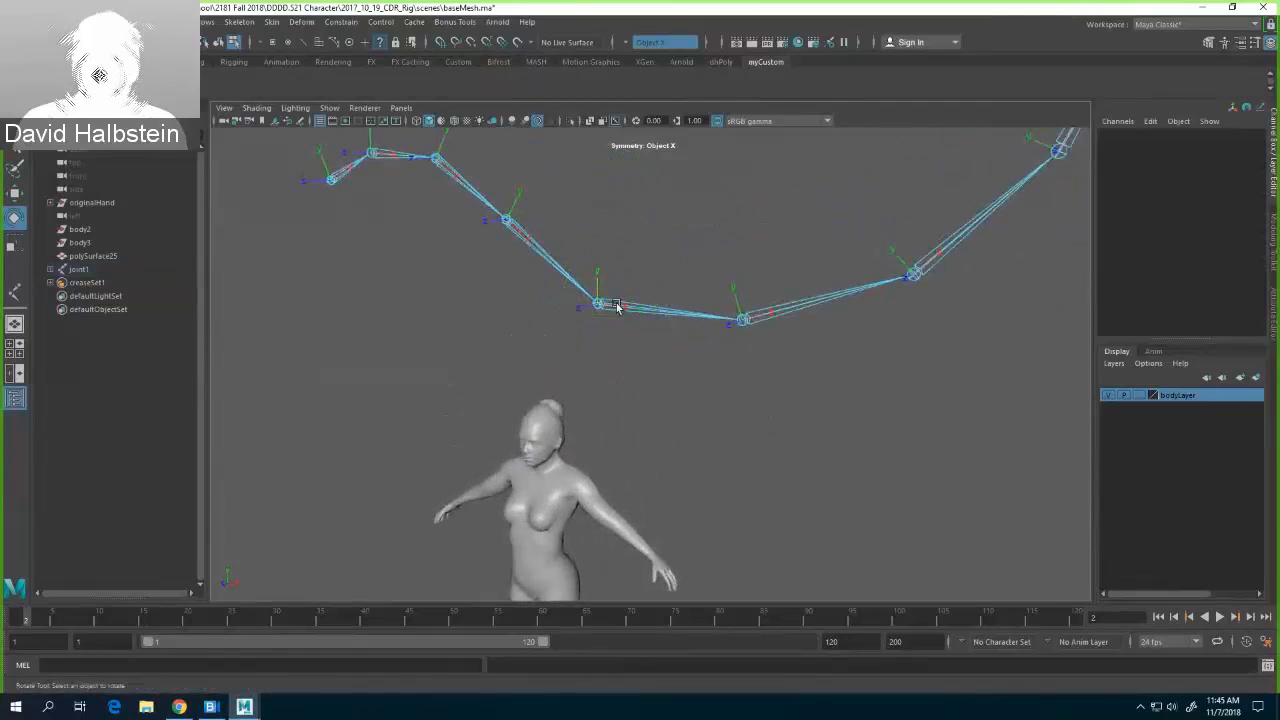
{"action": "left_click", "coordinate": [381, 52]}
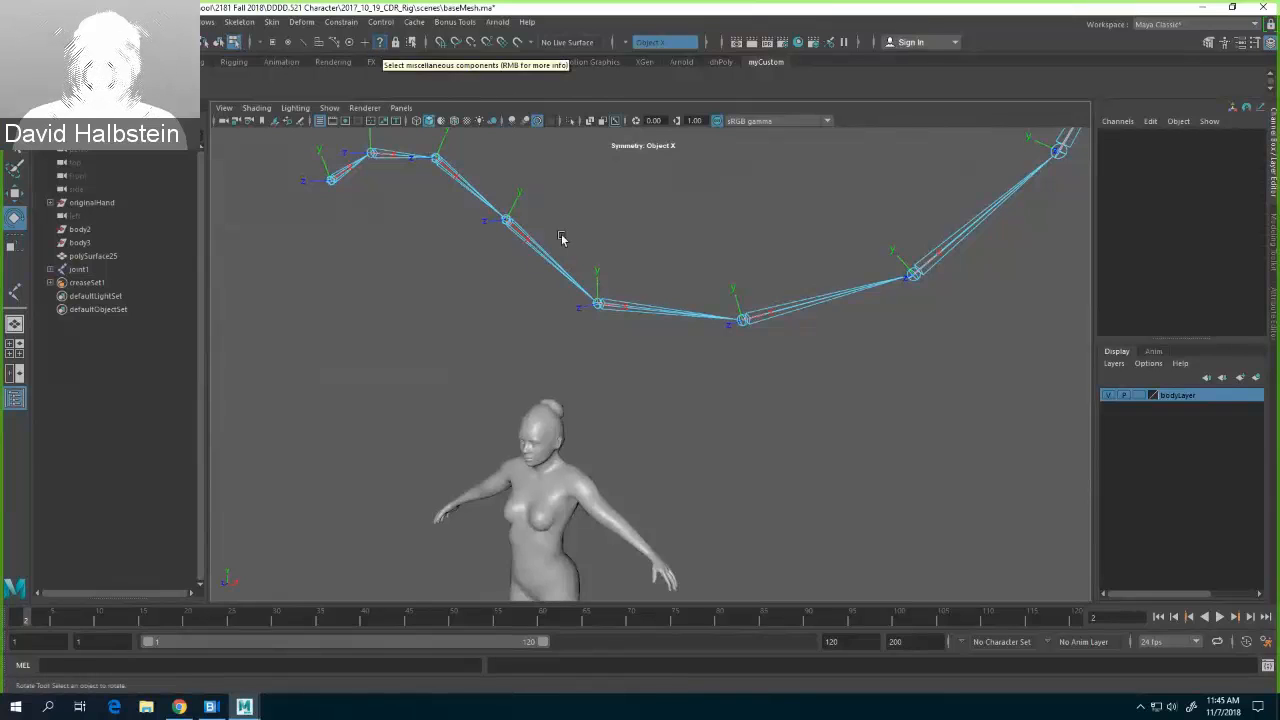
{"action": "left_click_drag", "start_coordinate": [584, 291], "coordinate": [605, 330]}
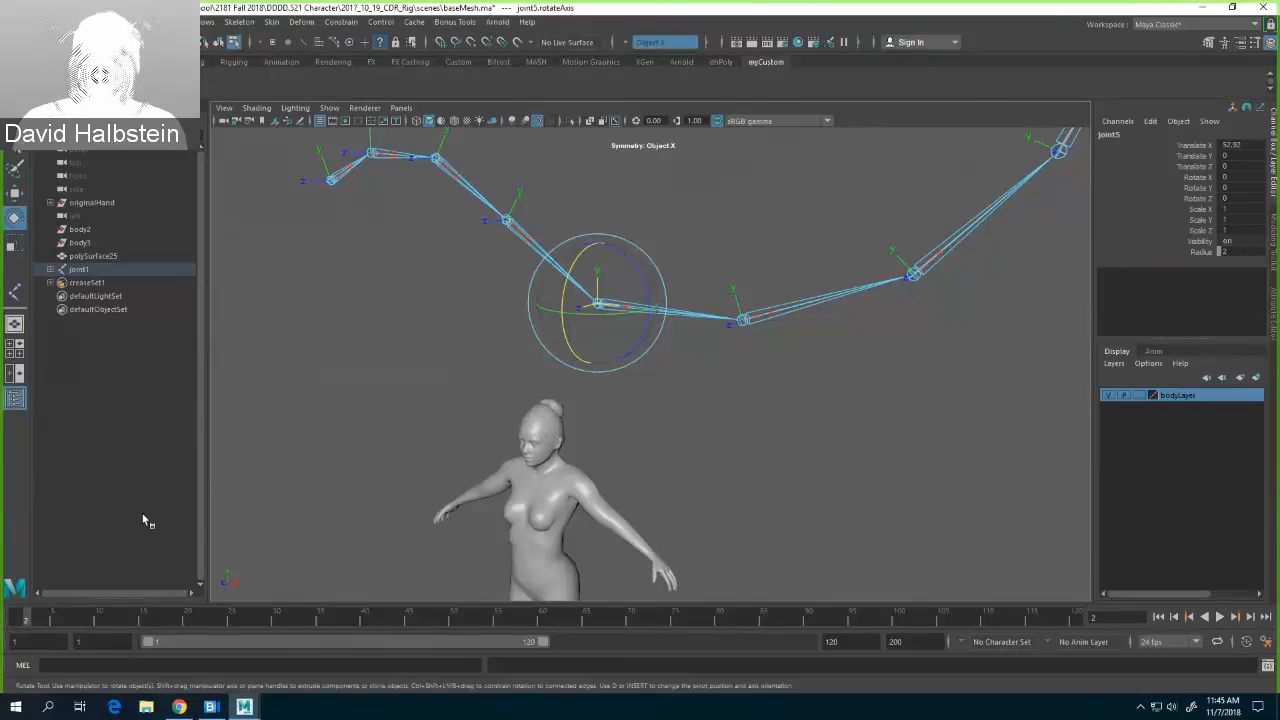
Step: Open the Script Editor and enlarge its window to show more of the command history
{"action": "left_click", "coordinate": [68, 666]}
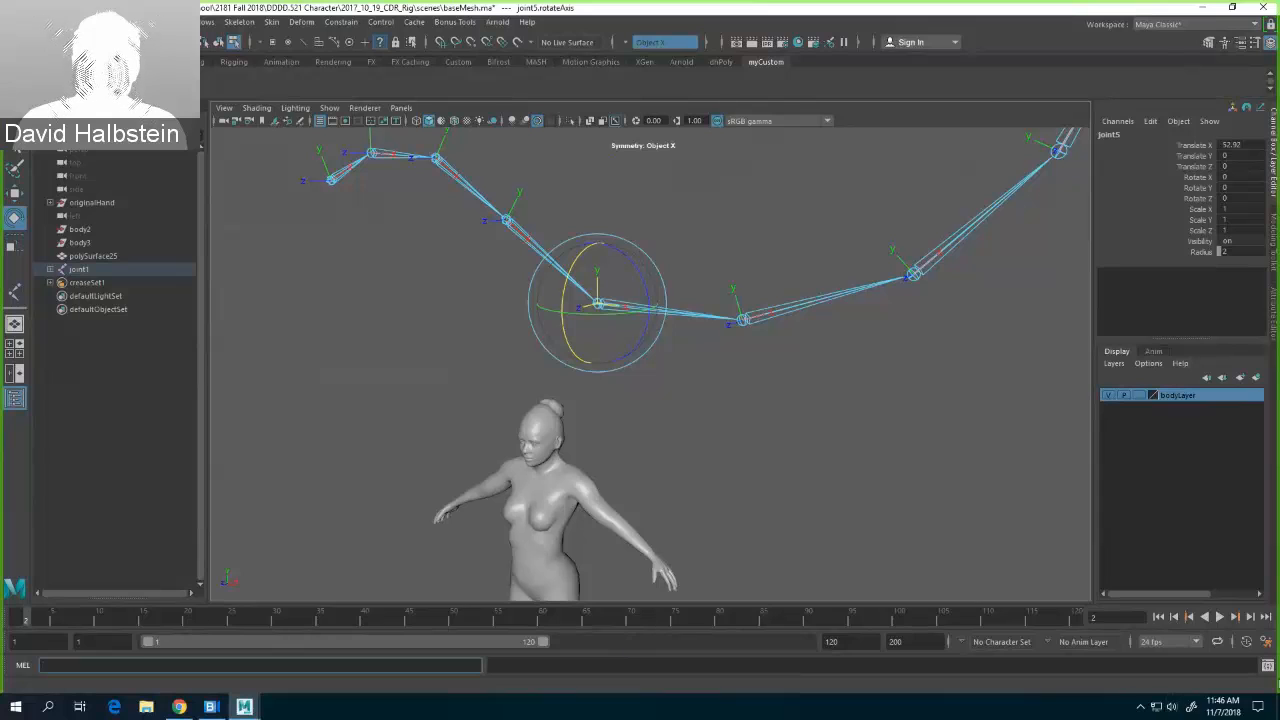
{"action": "left_click", "coordinate": [1267, 667]}
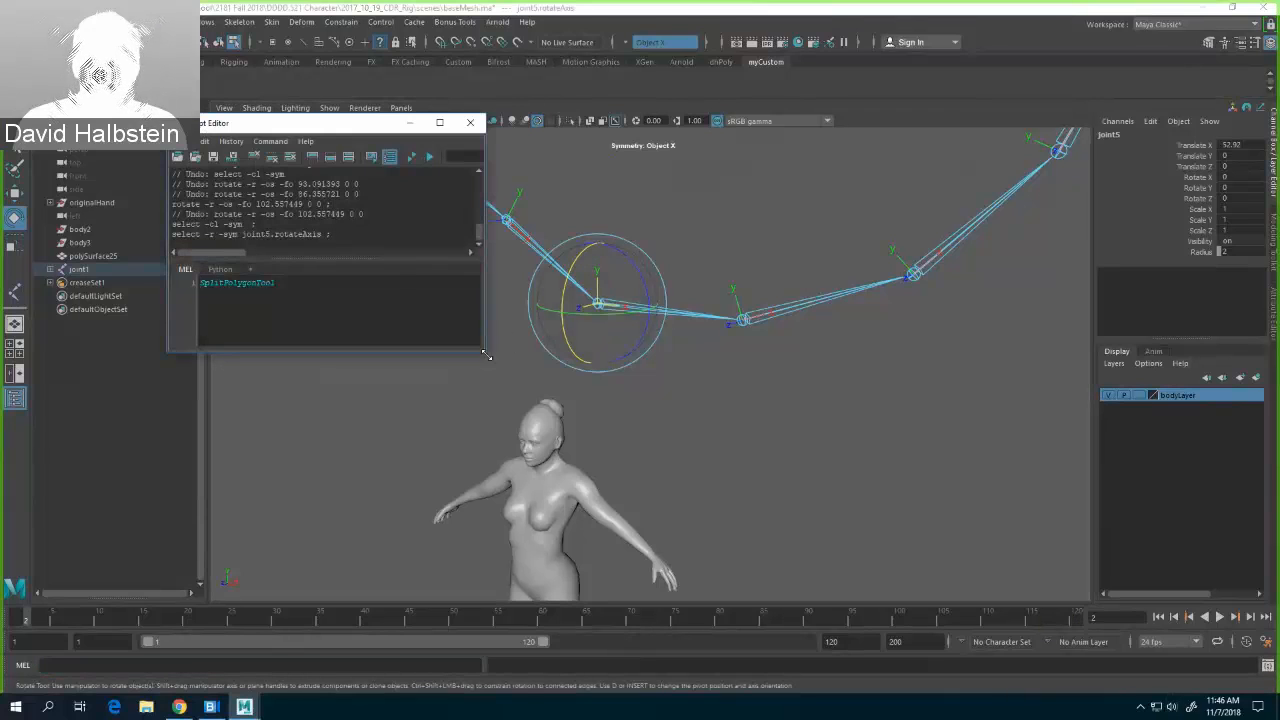
{"action": "left_click_drag", "start_coordinate": [486, 354], "coordinate": [998, 580]}
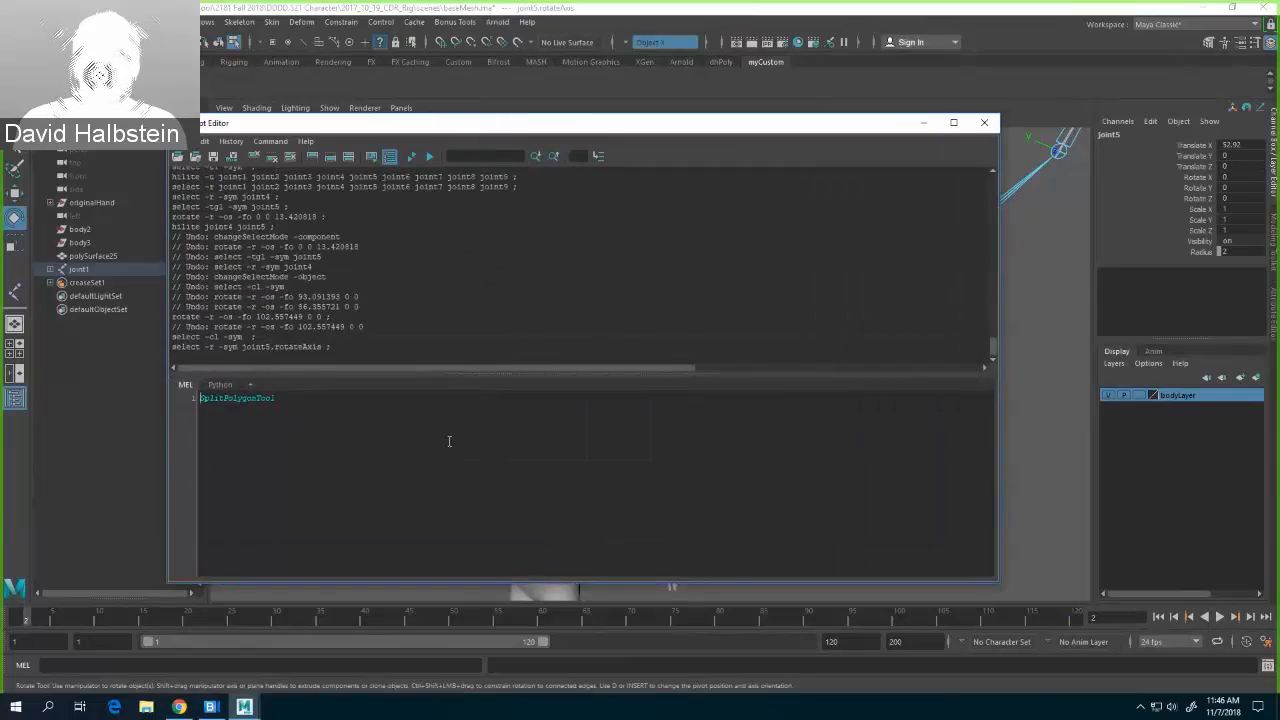
Step: Clear the SplitPolygonTool command from the MEL script input and enlarge the input text size
{"action": "double_click", "coordinate": [291, 404]}
{"action": "key", "text": "Delete"}
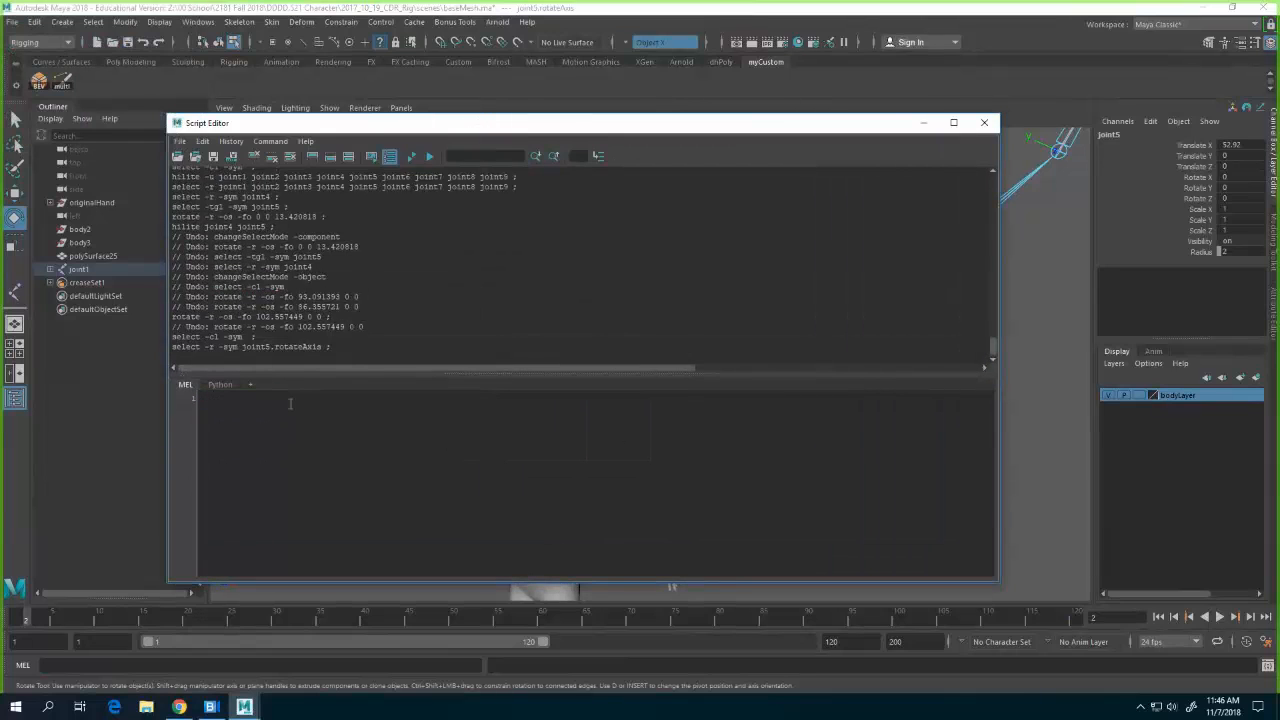
{"action": "scroll", "coordinate": [309, 405], "scroll_direction": "up", "scroll_amount": 5, "text": "ctrl"}
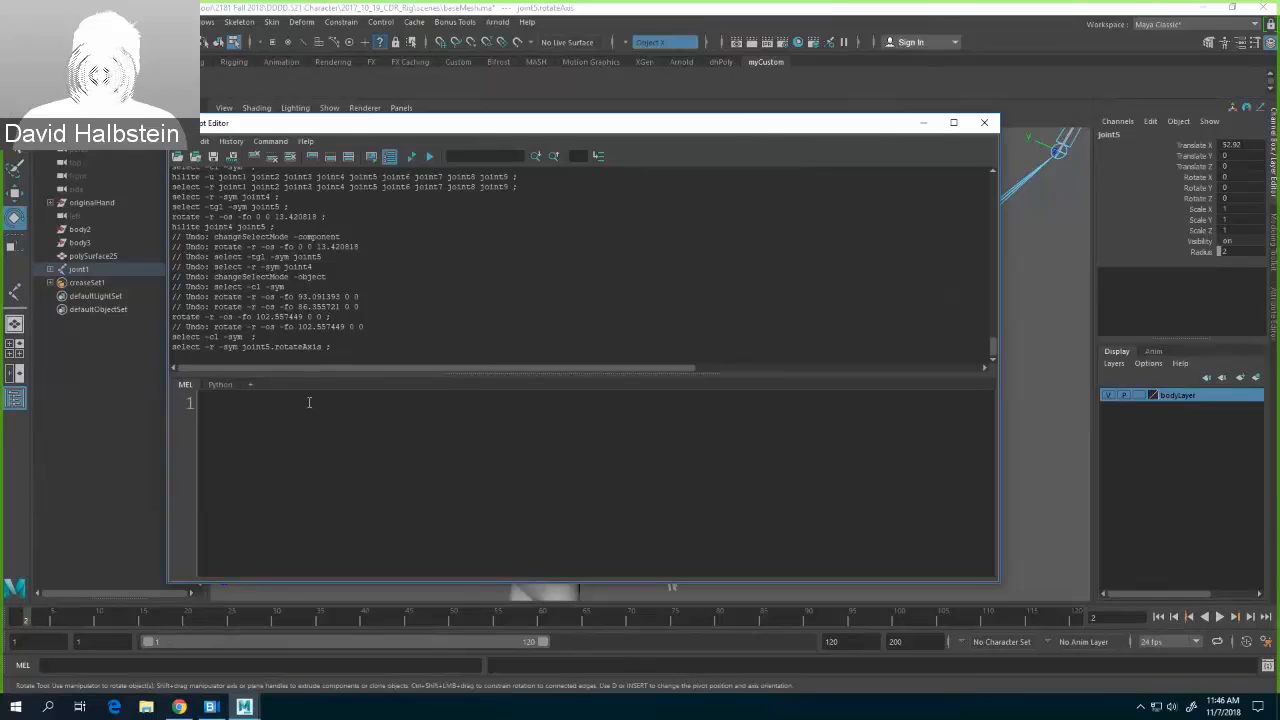
{"action": "scroll", "coordinate": [307, 392], "scroll_direction": "up", "scroll_amount": 2, "text": "ctrl"}
{"action": "scroll", "coordinate": [308, 391], "scroll_direction": "up", "scroll_amount": 1, "text": "ctrl"}
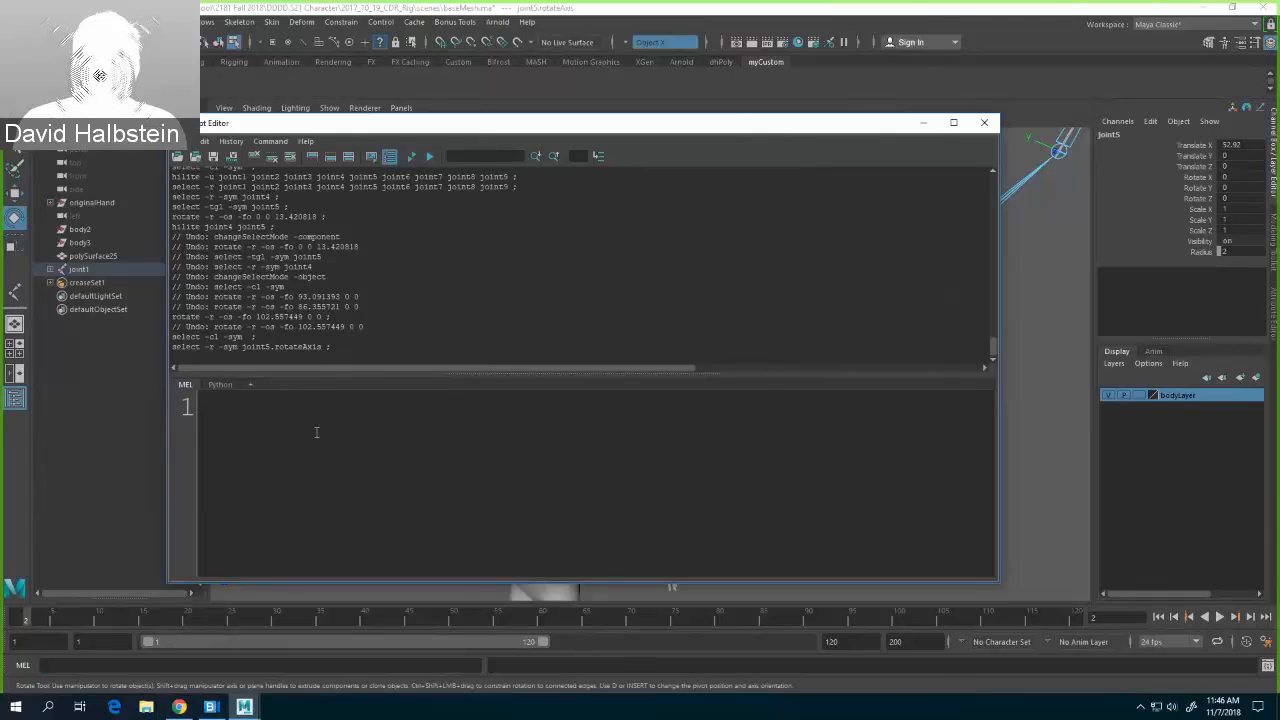
Step: Write the MEL command "rotate -r 180 0 0" in the script input at a larger text size
{"action": "scroll", "coordinate": [315, 433], "scroll_direction": "up", "scroll_amount": 2, "text": "ctrl"}
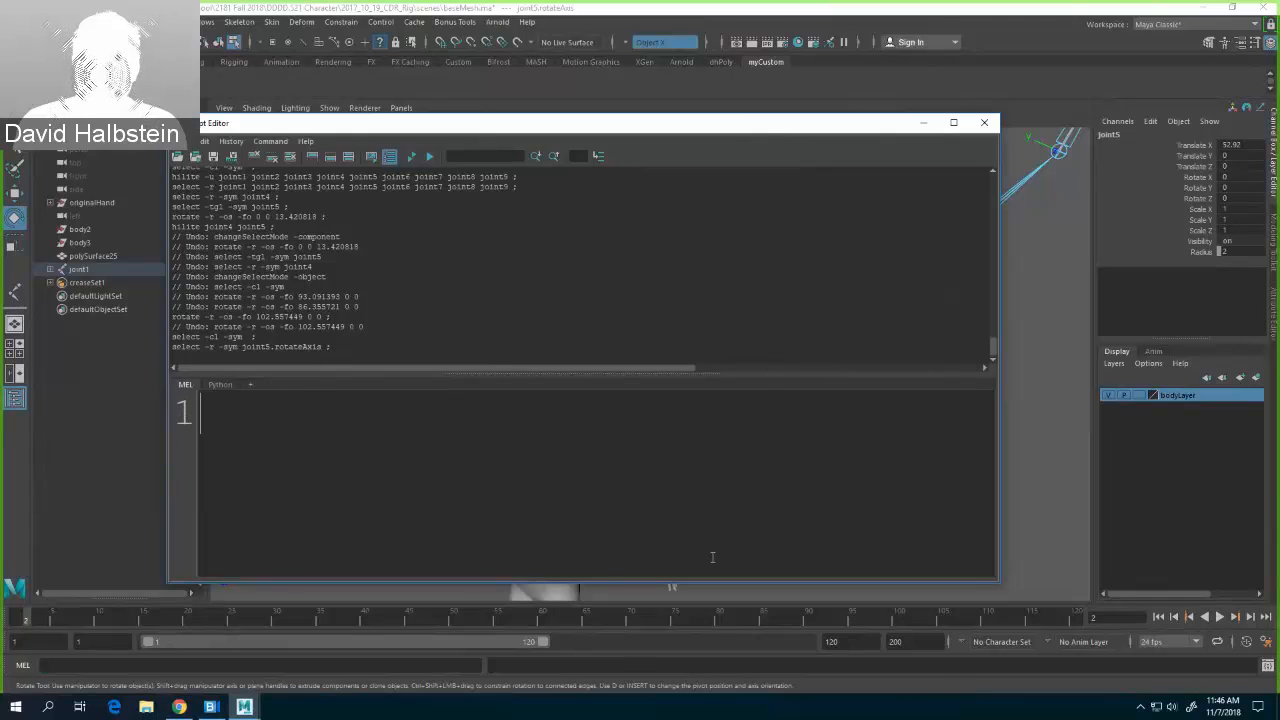
{"action": "type", "text": "rotate"}
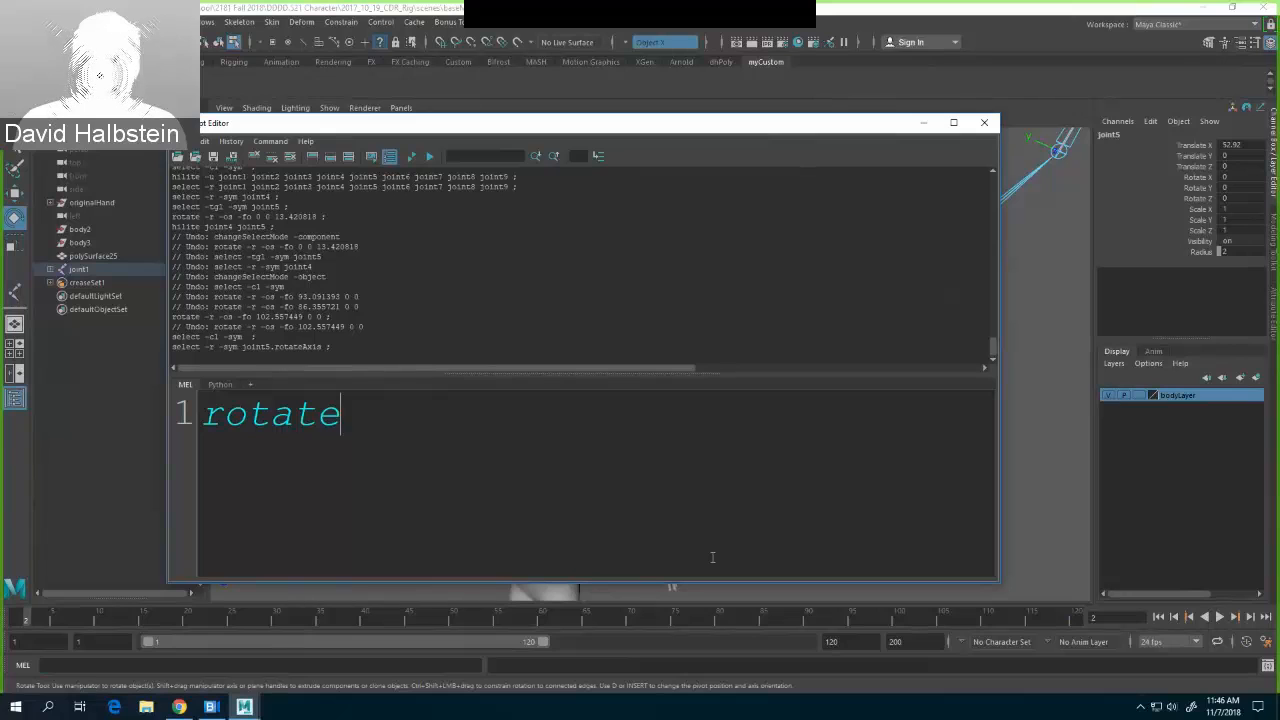
{"action": "type", "text": " -s"}
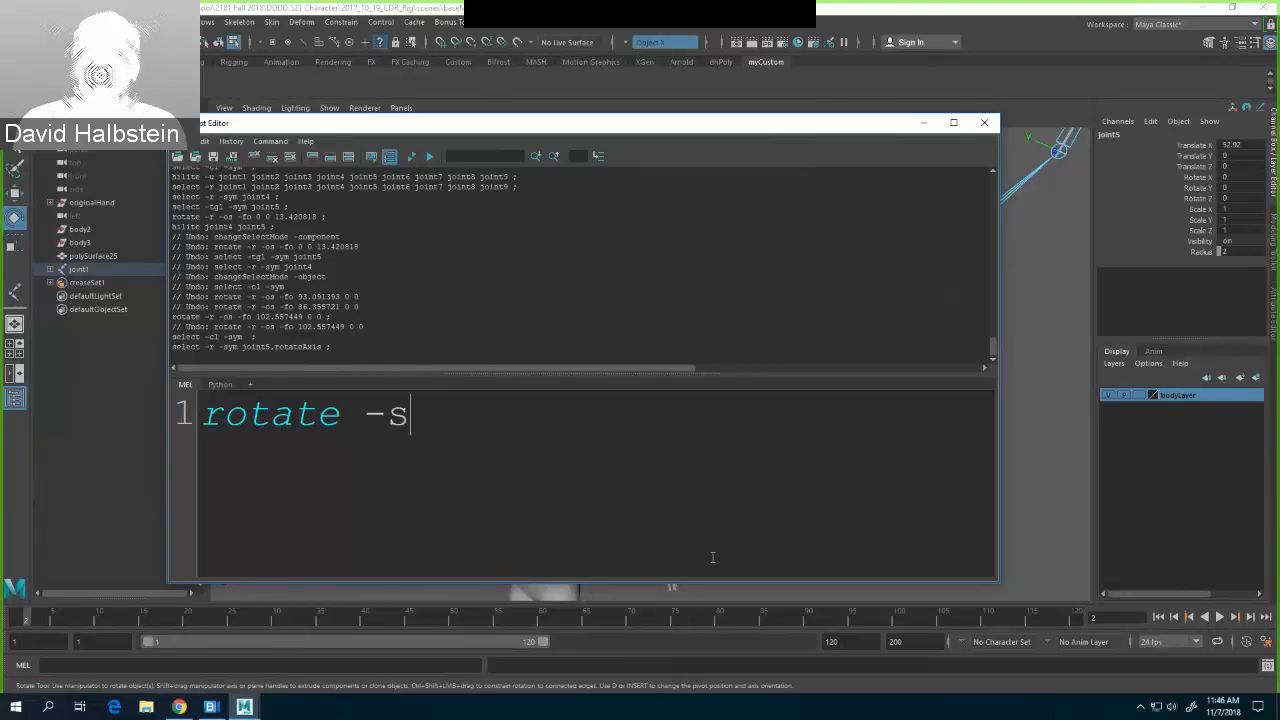
{"action": "key", "text": "BackSpace"}
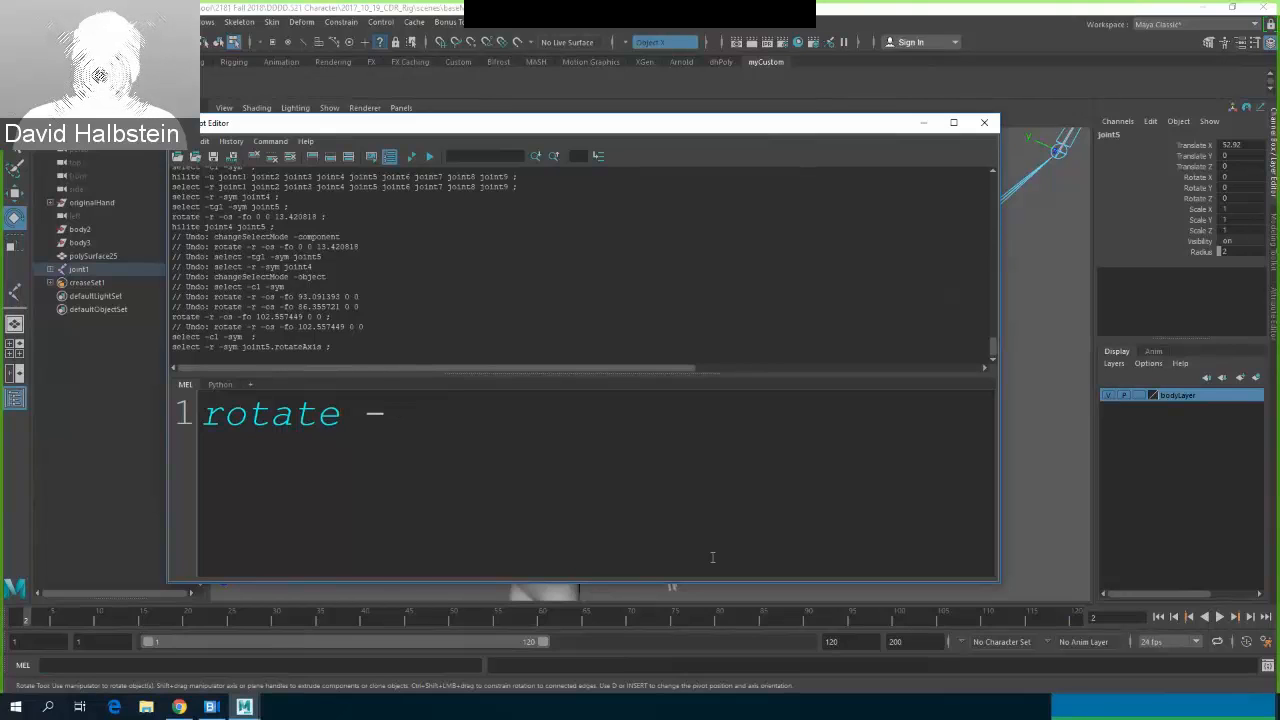
{"action": "type", "text": "r"}
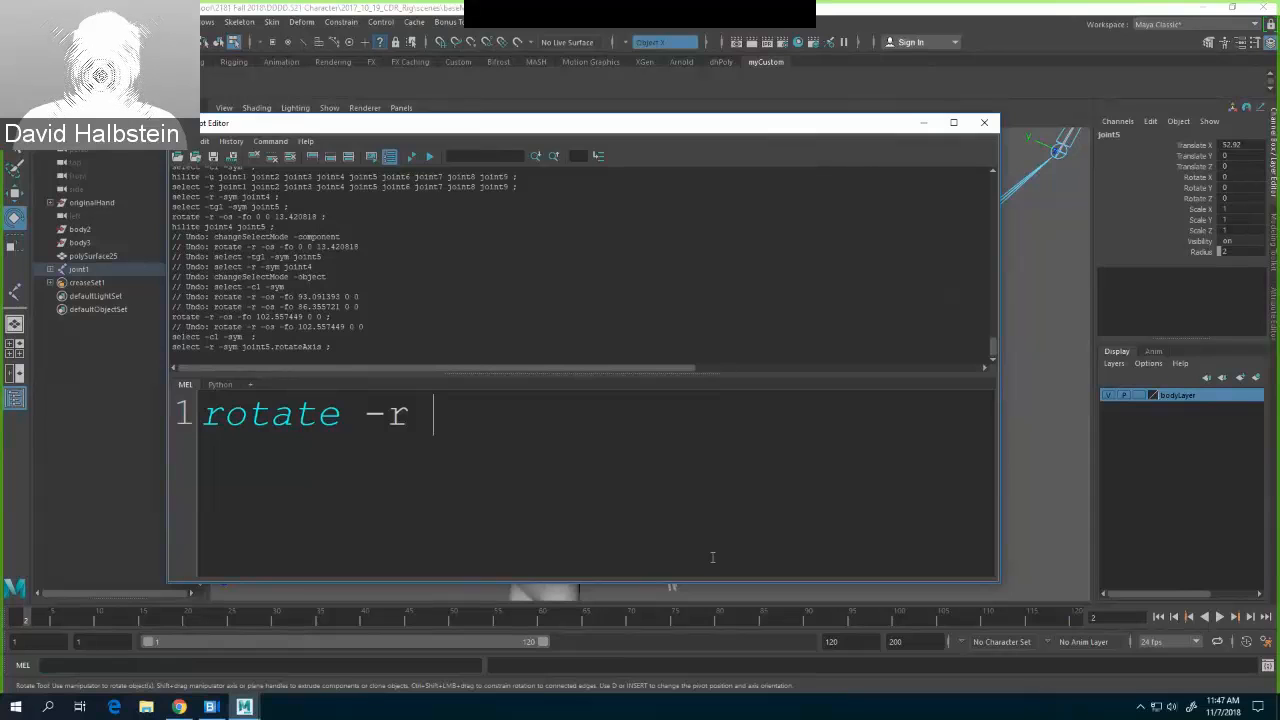
{"action": "type", "text": "1"}
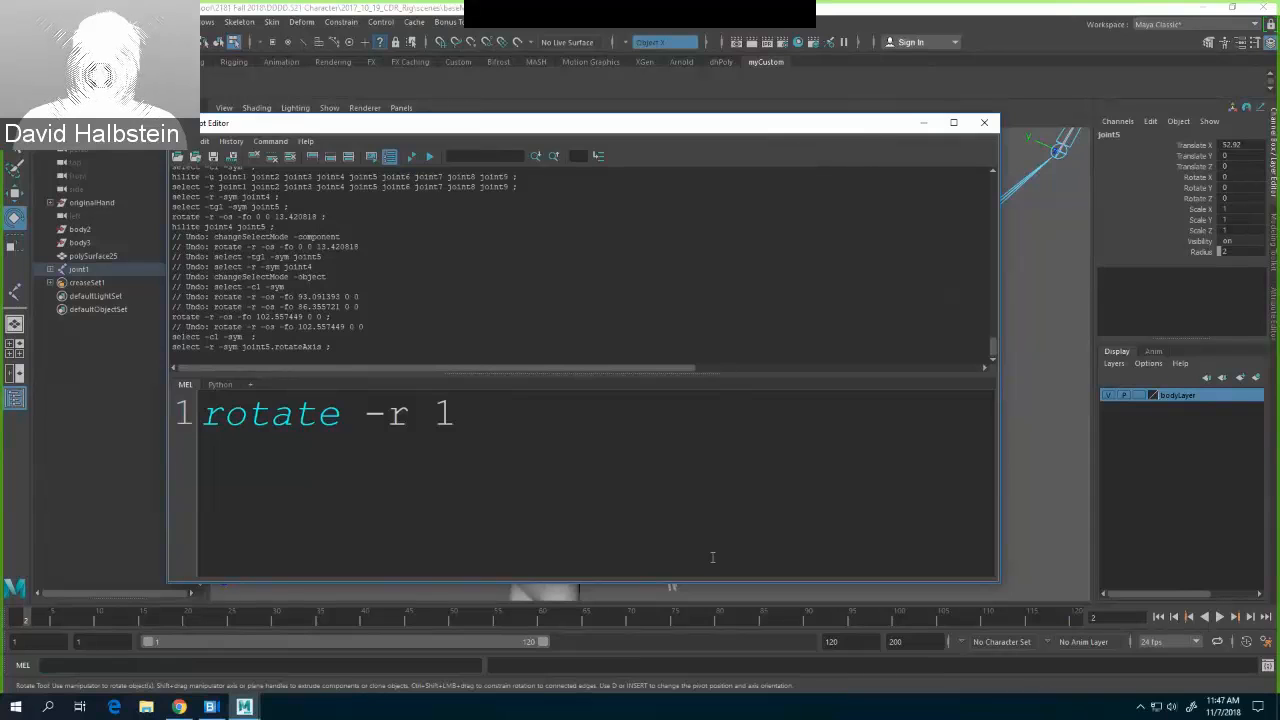
{"action": "type", "text": "80 0 0"}
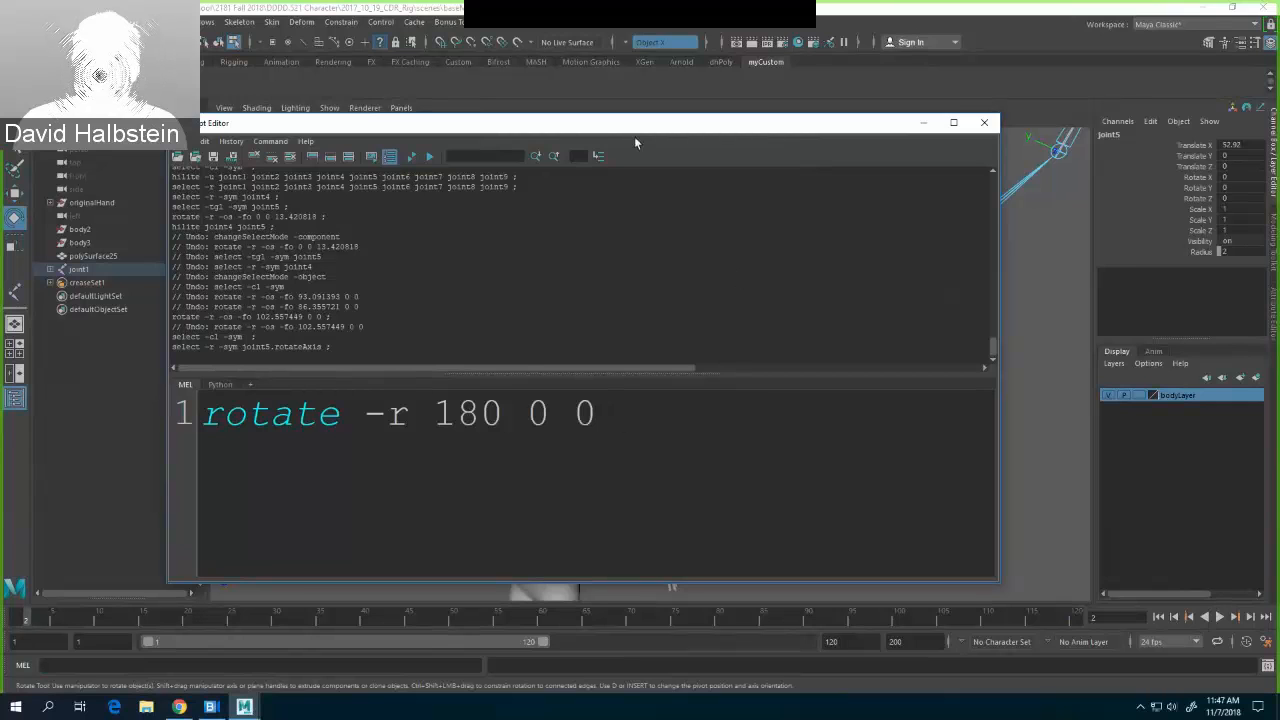
Step: Run the command on joint5's rotation axis with the joint chain in view, close the Script Editor and clear the selection
{"action": "left_click_drag", "start_coordinate": [634, 136], "coordinate": [1114, 134]}
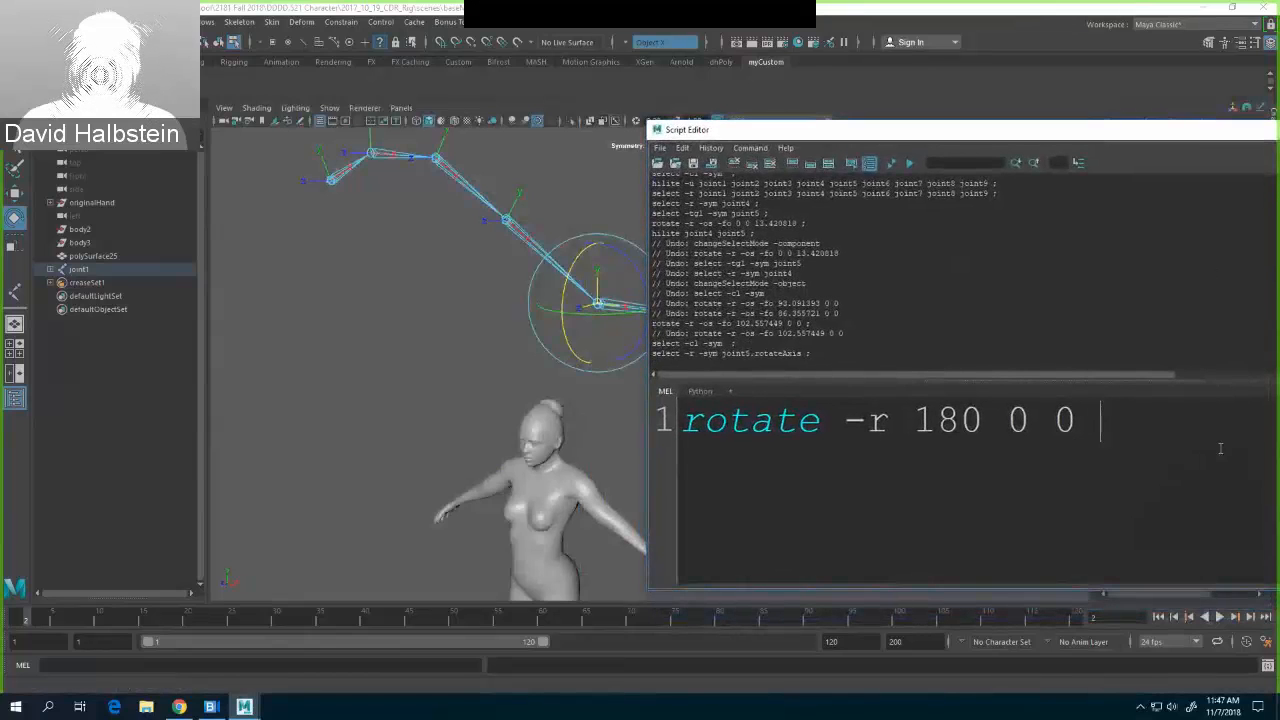
{"action": "key", "text": "ctrl+Return"}
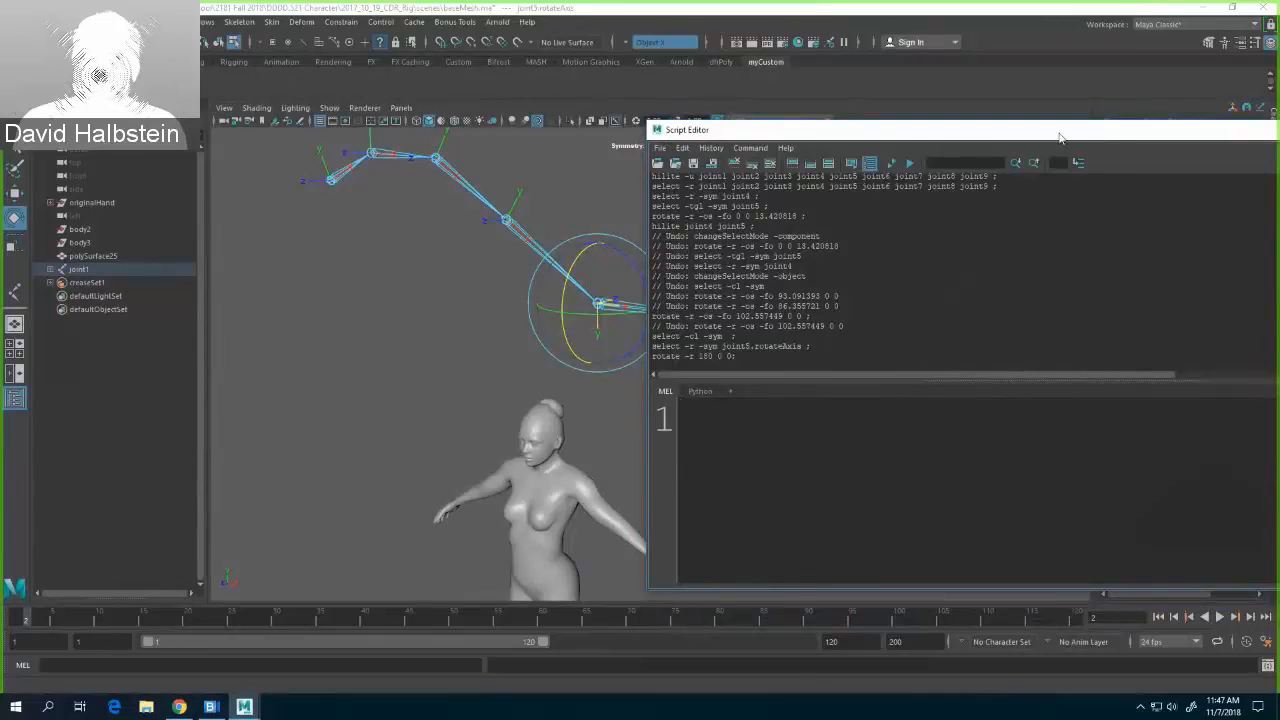
{"action": "left_click_drag", "start_coordinate": [863, 148], "coordinate": [651, 185]}
{"action": "left_click", "coordinate": [1056, 178]}
{"action": "left_click", "coordinate": [843, 224]}
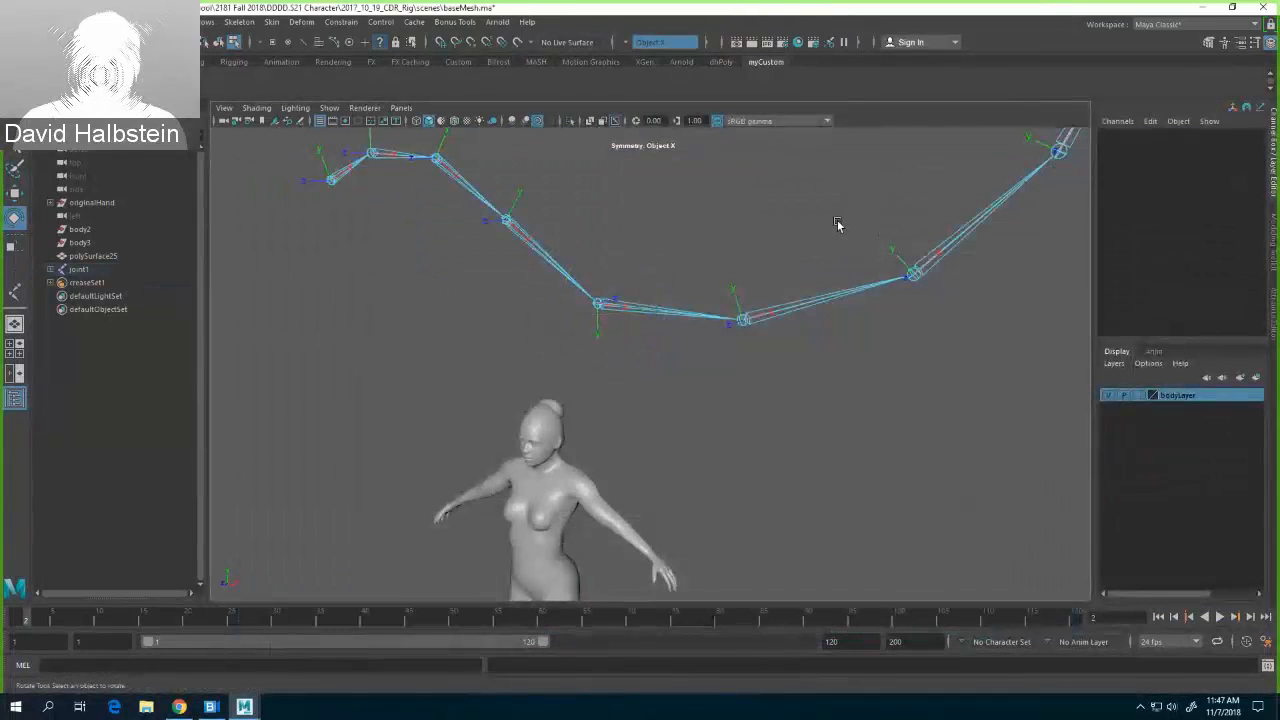
Step: Return to object selection mode and delete the whole joint chain above the figure
{"action": "scroll", "coordinate": [841, 222], "scroll_direction": "down", "scroll_amount": 4}
{"action": "right_click_drag", "start_coordinate": [457, 258], "coordinate": [436, 255]}
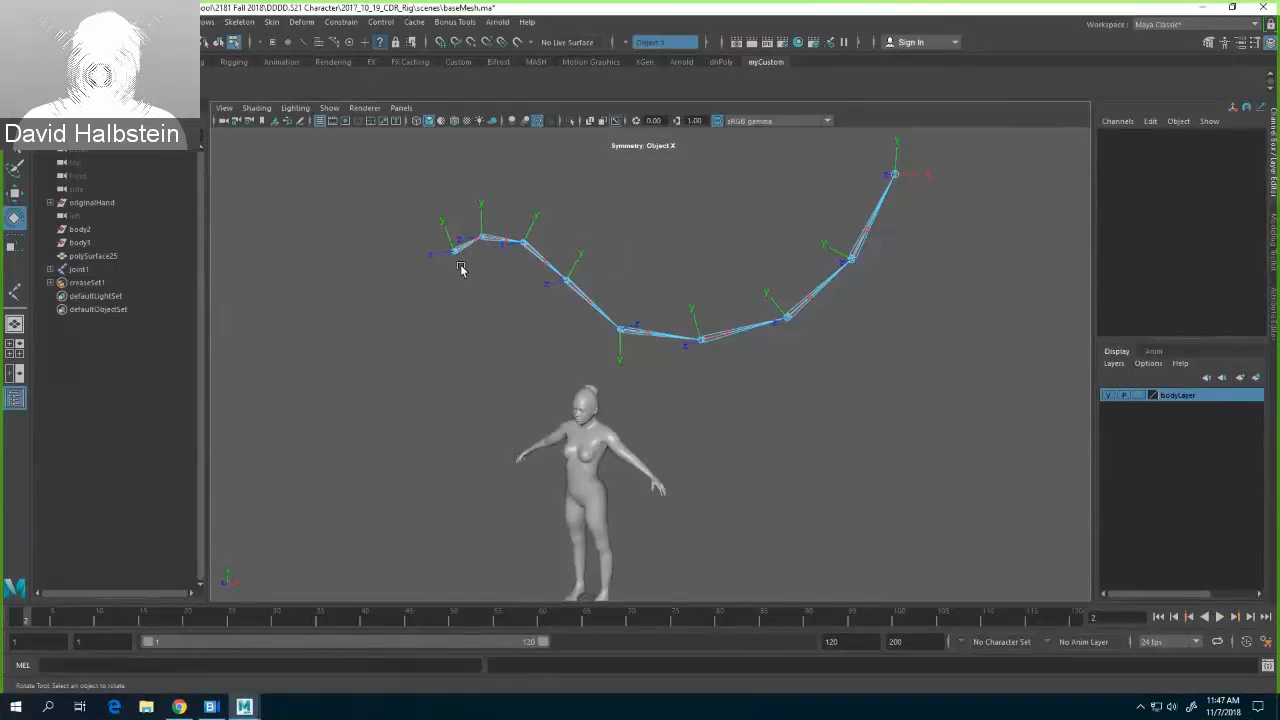
{"action": "left_click", "coordinate": [218, 44]}
{"action": "key", "text": "Delete"}
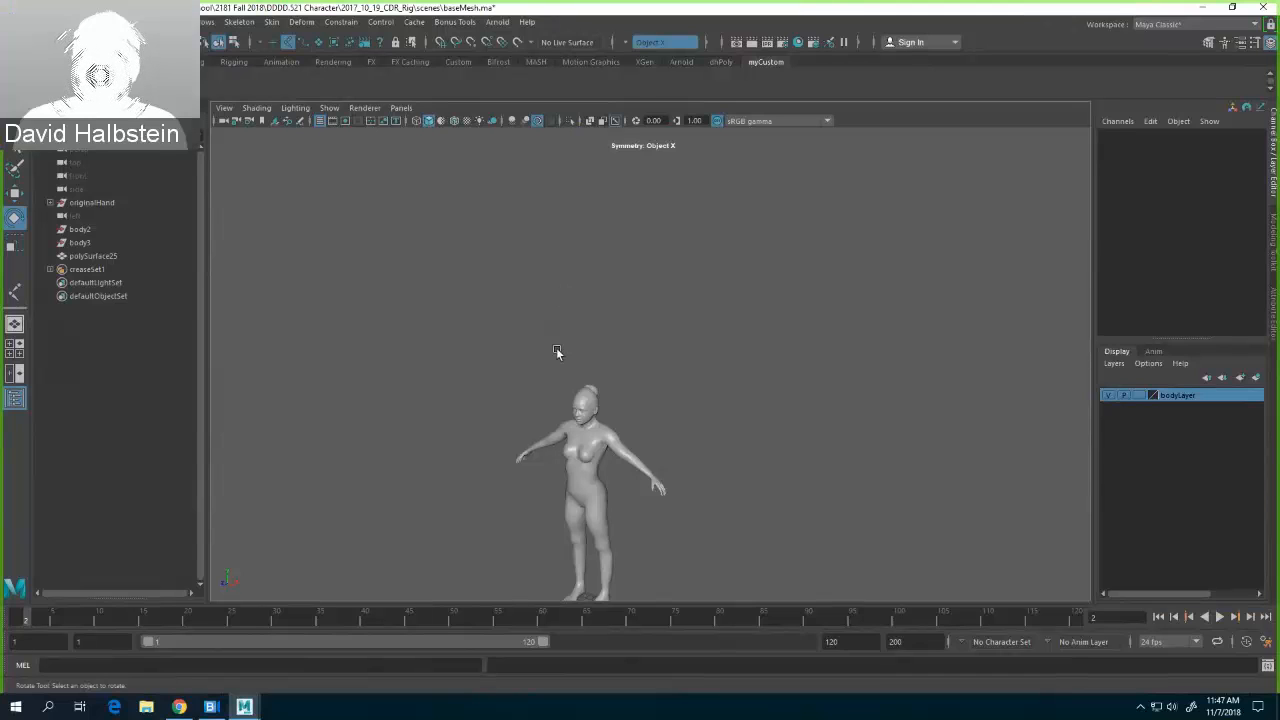
Step: Draw a new chain of five joints arching above the figure in the front view with the Joint Tool
{"action": "key", "text": "space"}
{"action": "left_click_drag", "start_coordinate": [556, 347], "coordinate": [566, 365]}
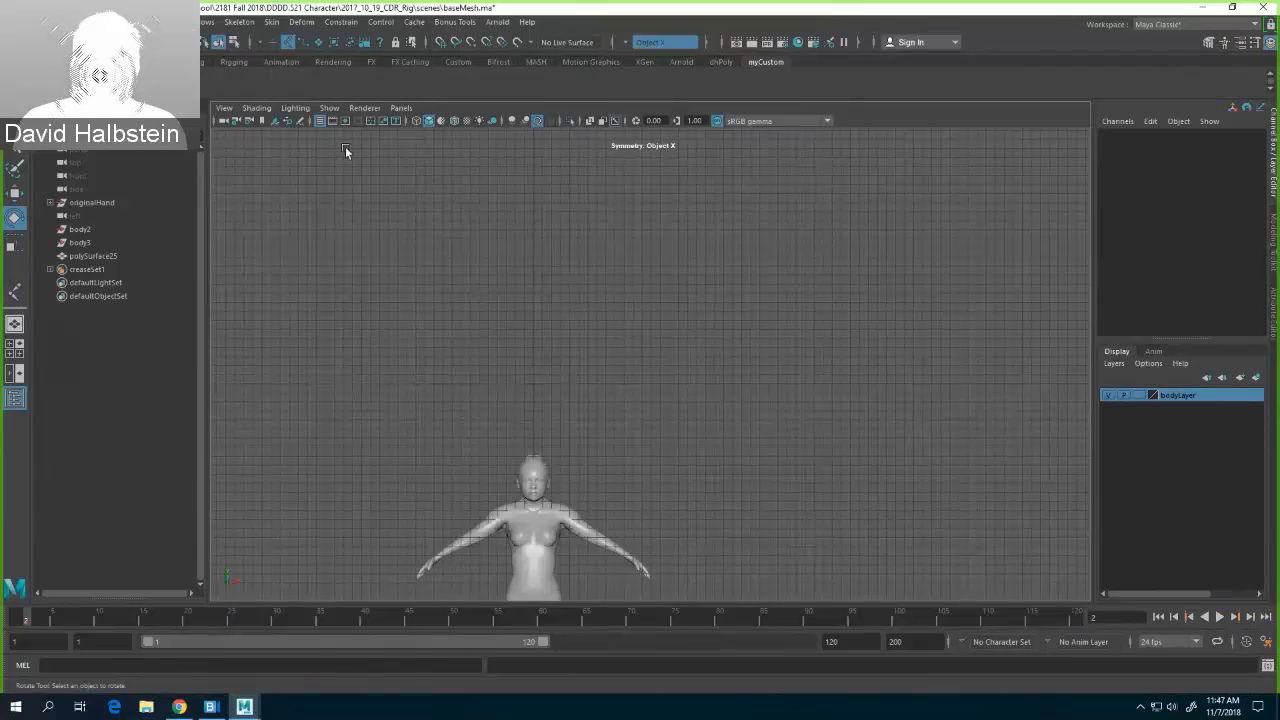
{"action": "left_click", "coordinate": [14, 290]}
{"action": "left_click", "coordinate": [378, 287]}
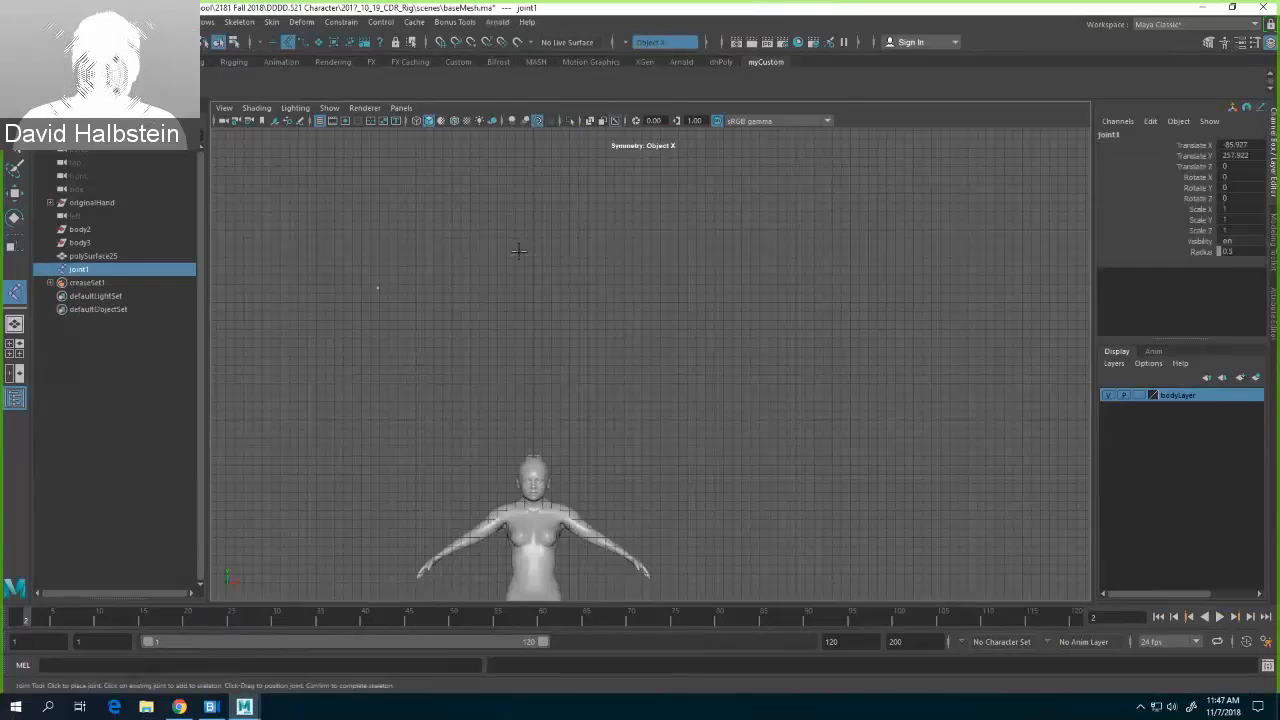
{"action": "left_click", "coordinate": [508, 246]}
{"action": "left_click", "coordinate": [655, 300]}
{"action": "left_click", "coordinate": [783, 392]}
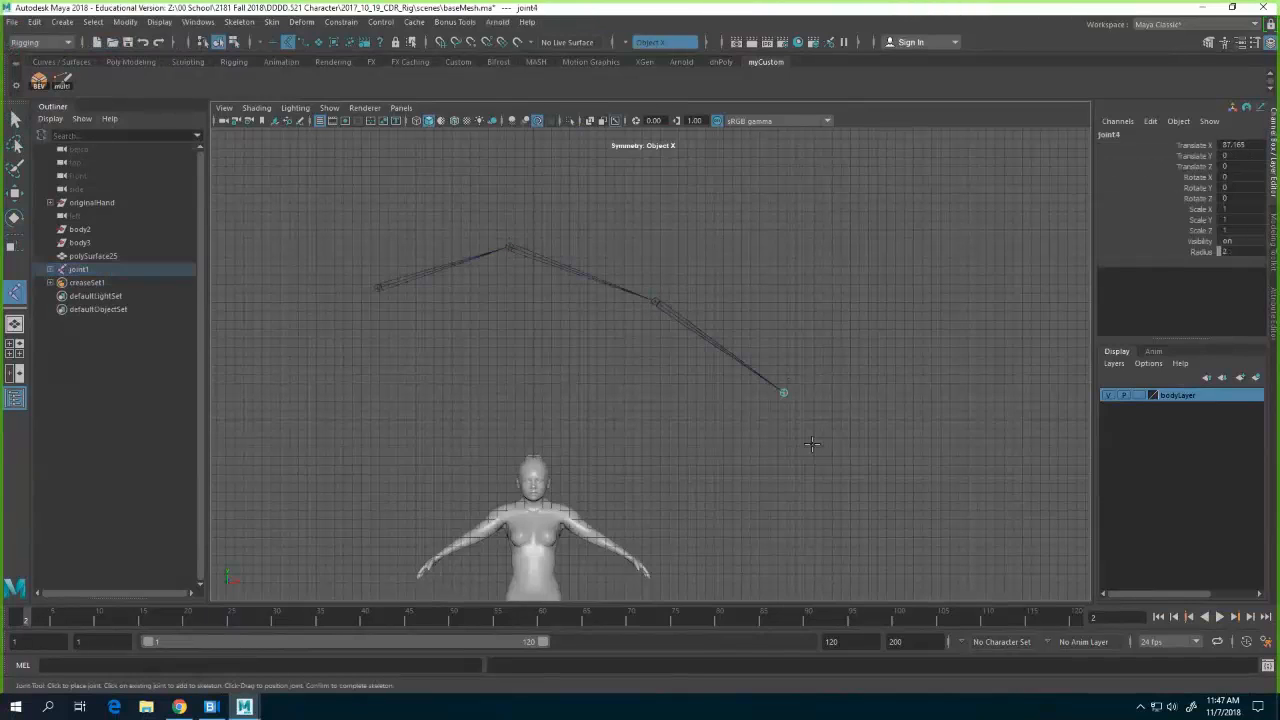
{"action": "left_click", "coordinate": [835, 483]}
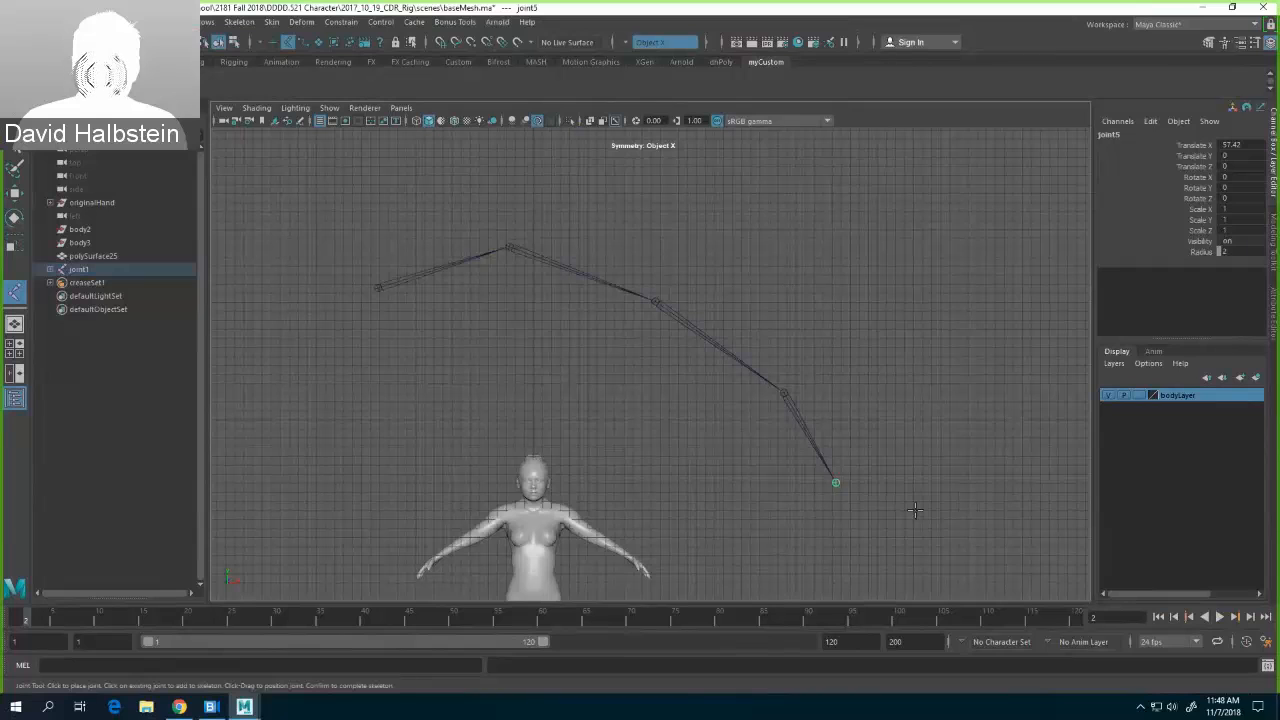
Step: Finish the chain and rotate joint2 about Z by about 20.85 degrees
{"action": "key", "text": "e"}
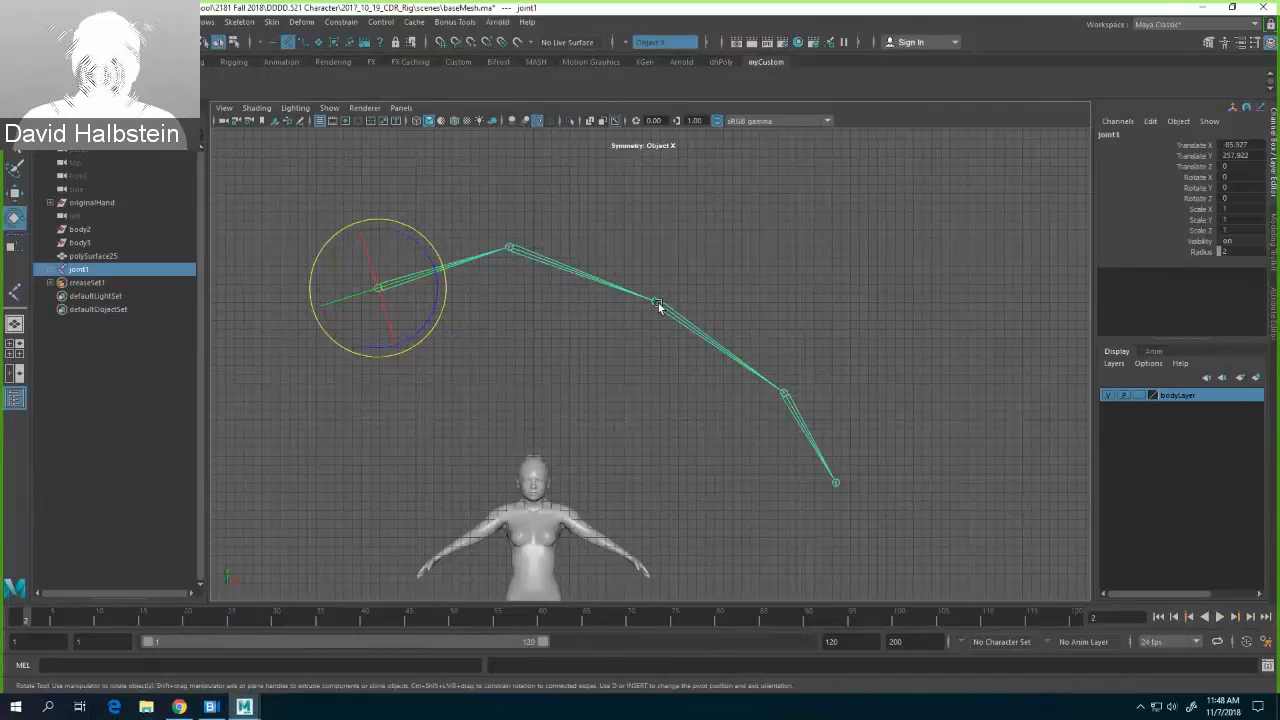
{"action": "left_click", "coordinate": [572, 255]}
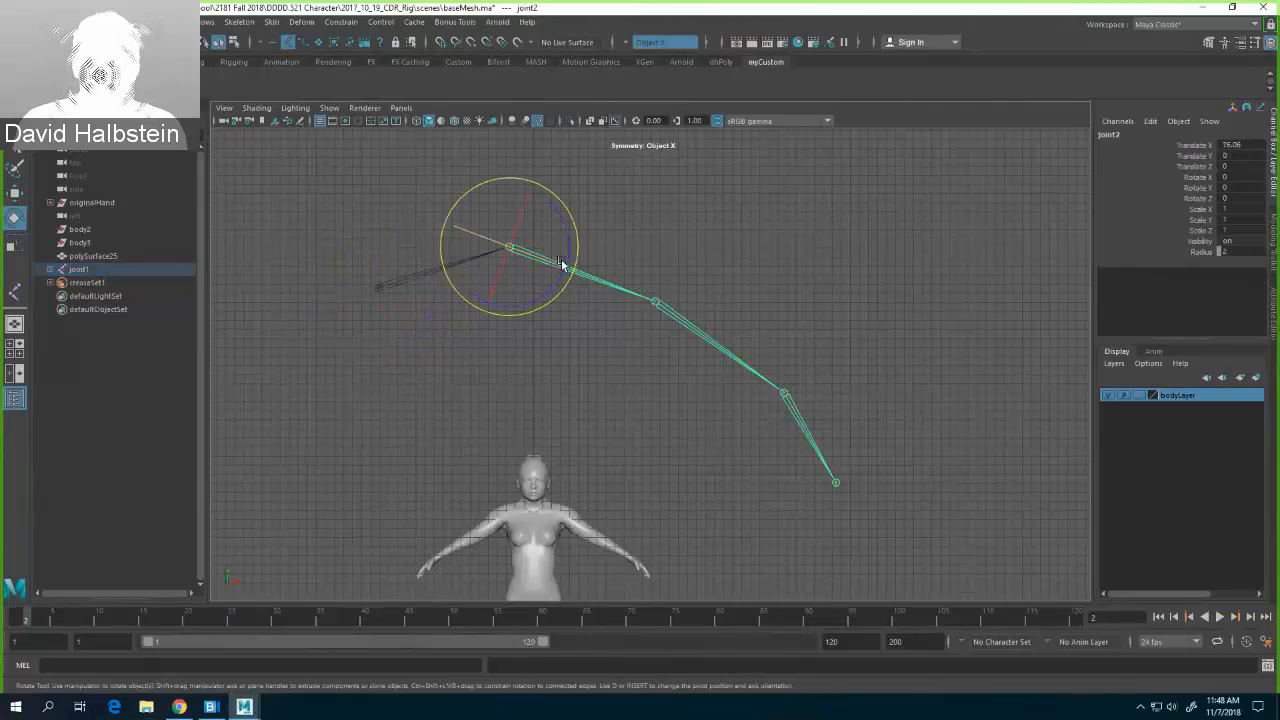
{"action": "left_click_drag", "start_coordinate": [562, 265], "coordinate": [572, 244]}
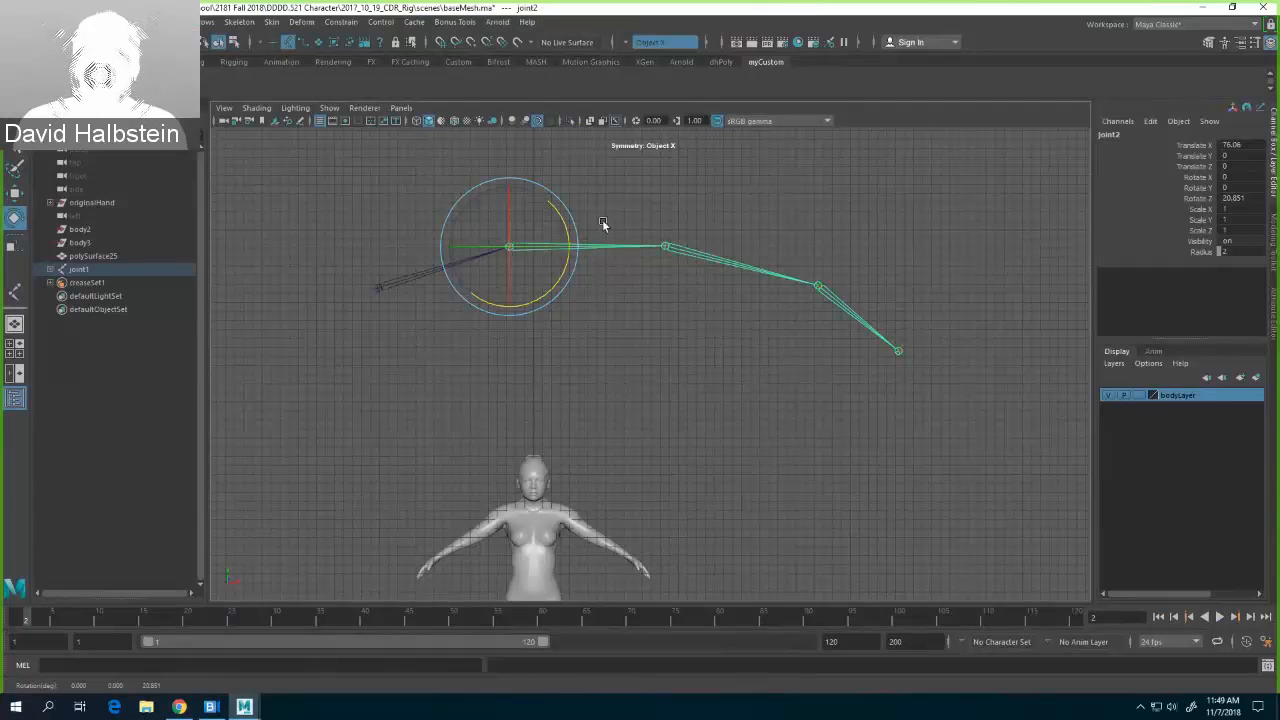
Step: Move joint3 straight below joint2, to about -3.8 in Translate X and -70.2 in Translate Y
{"action": "left_click", "coordinate": [696, 256]}
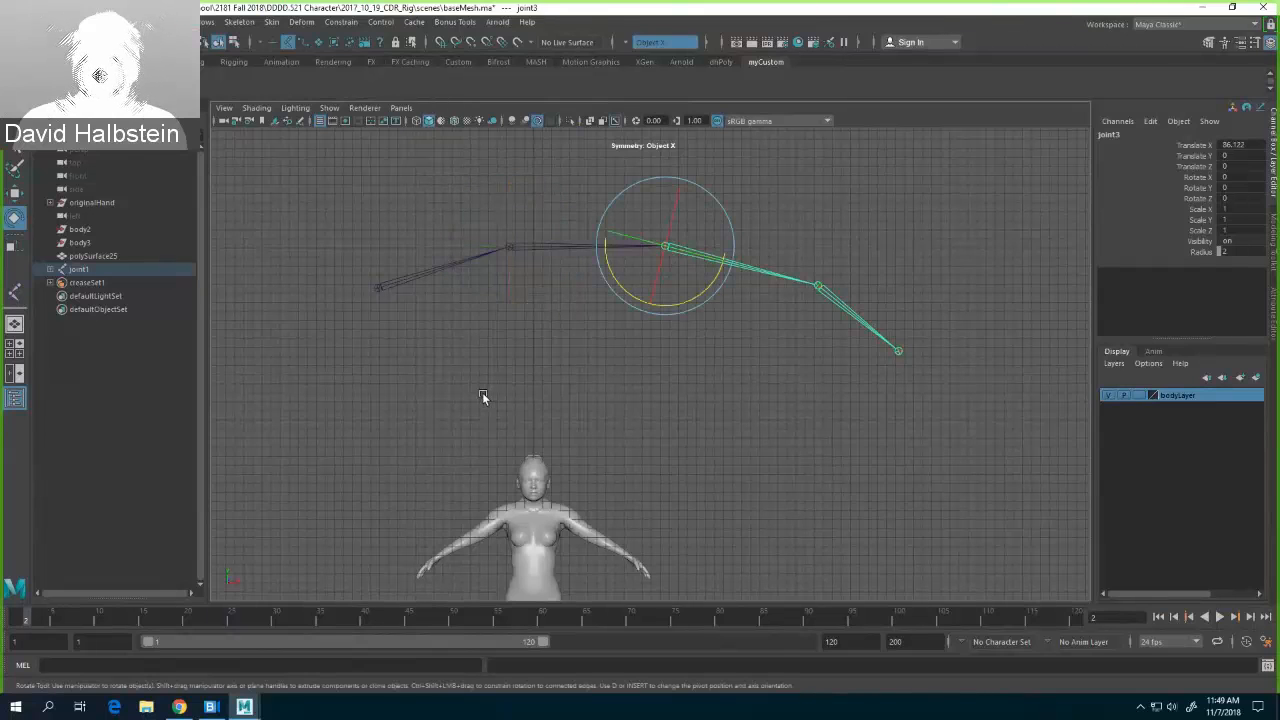
{"action": "key", "text": "w"}
{"action": "left_click_drag", "start_coordinate": [665, 250], "coordinate": [504, 376]}
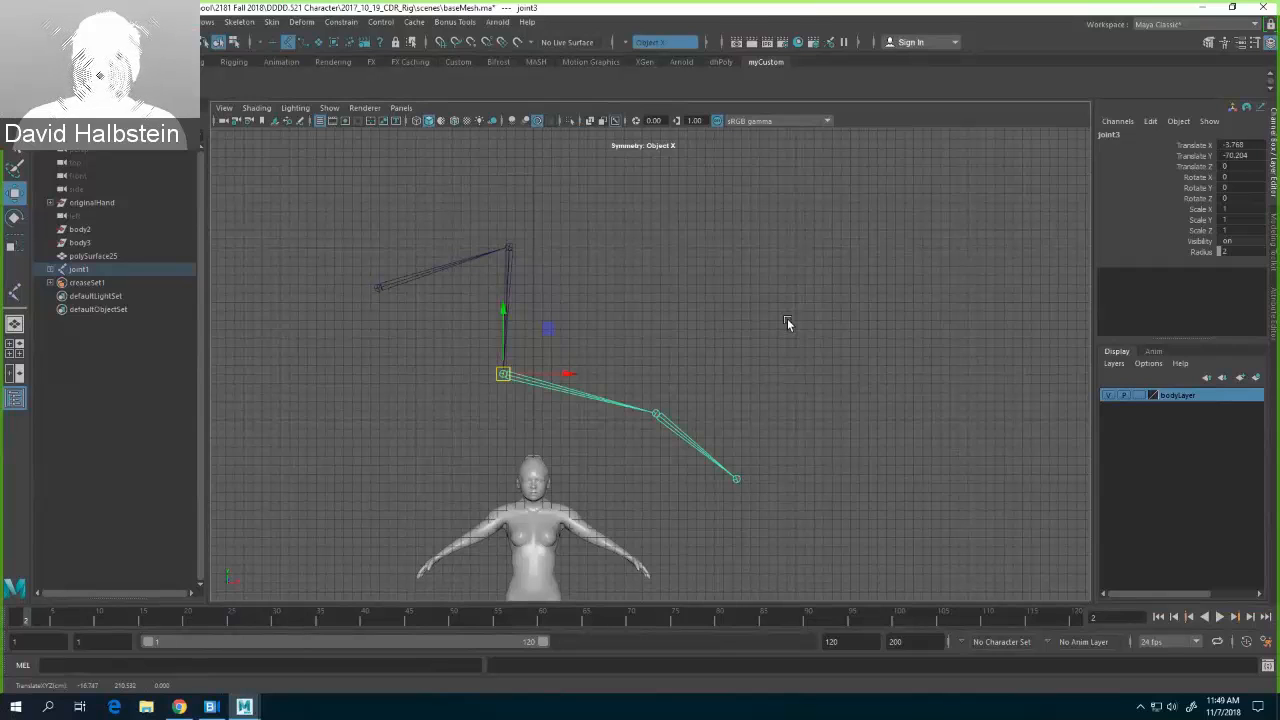
Step: Show the chain's local rotation axes in component mode and examine how joint2's axis points relative to its bone
{"action": "left_click_drag", "start_coordinate": [361, 257], "coordinate": [392, 298]}
{"action": "left_click", "coordinate": [474, 209]}
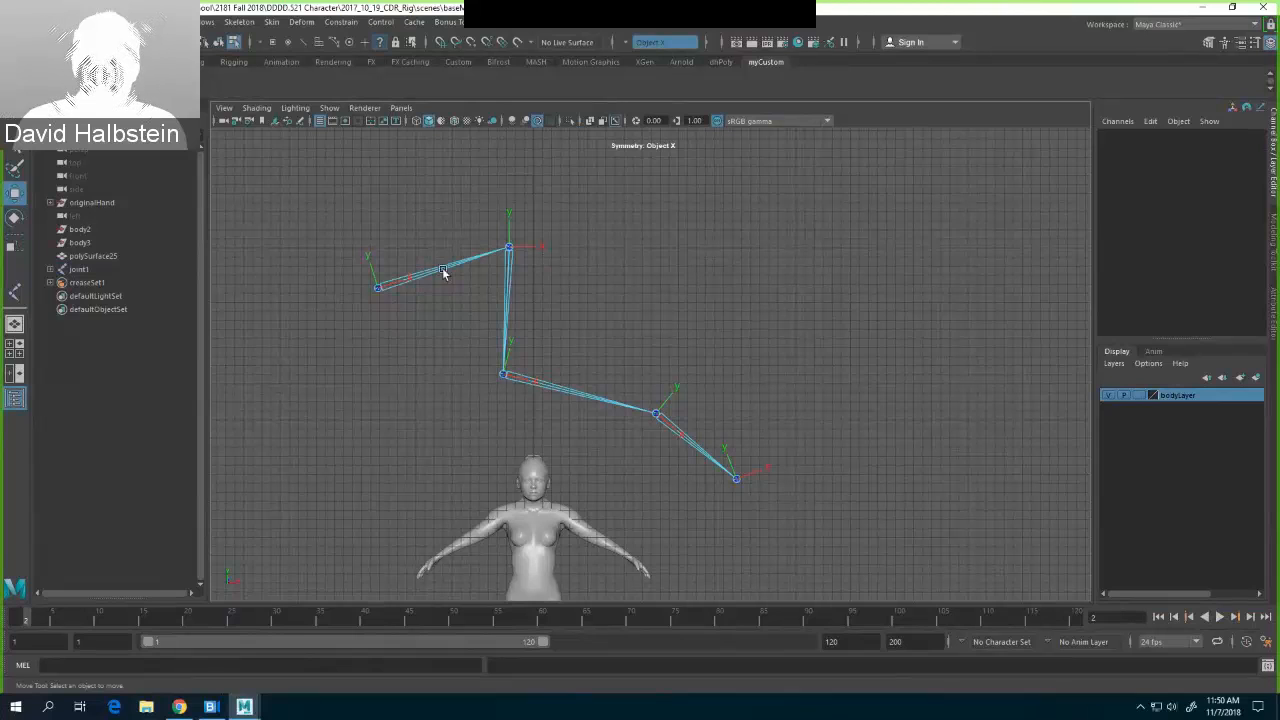
{"action": "mouse_move", "coordinate": [443, 272]}
{"action": "right_mouse_down"}
{"action": "mouse_move", "coordinate": [424, 272]}
{"action": "mouse_move", "coordinate": [474, 293]}
{"action": "mouse_move", "coordinate": [446, 268]}
{"action": "right_mouse_up"}
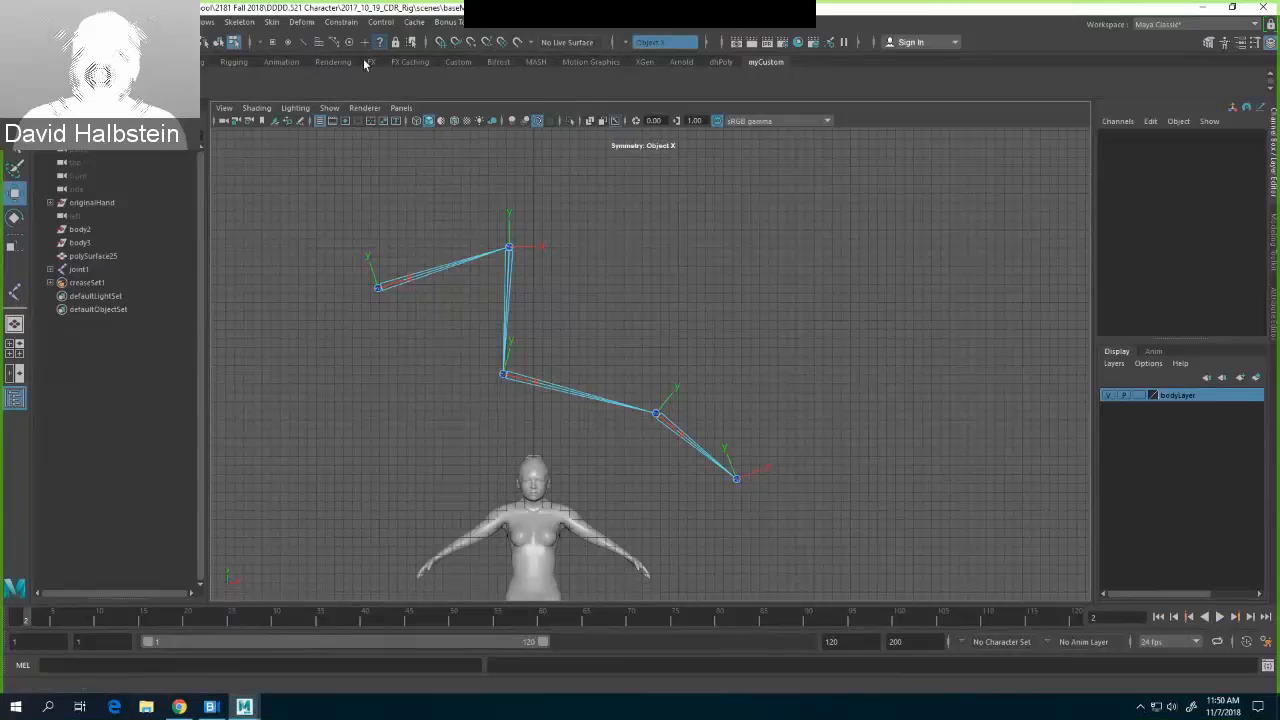
Step: Select joint1 in object mode and try to orient it and its children with primary axis X and secondary axis Y
{"action": "left_click", "coordinate": [420, 280]}
{"action": "key", "text": "w"}
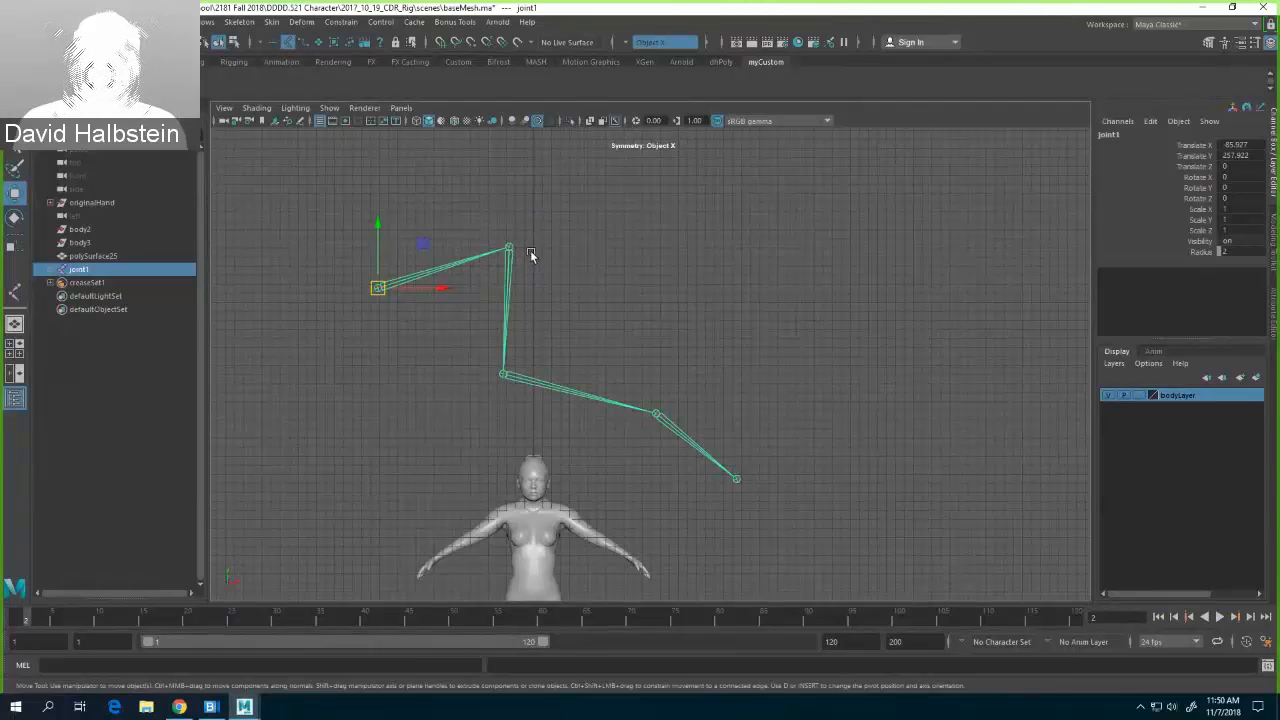
{"action": "left_click", "coordinate": [229, 24]}
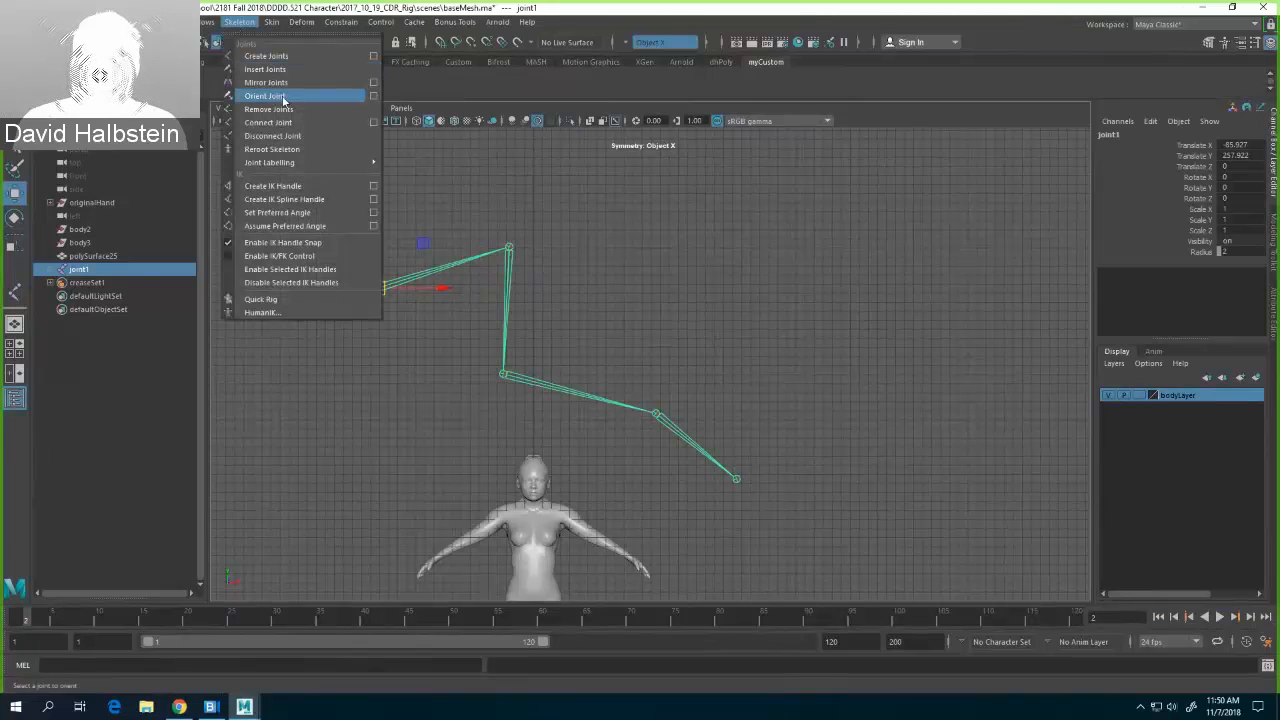
{"action": "left_click", "coordinate": [373, 96]}
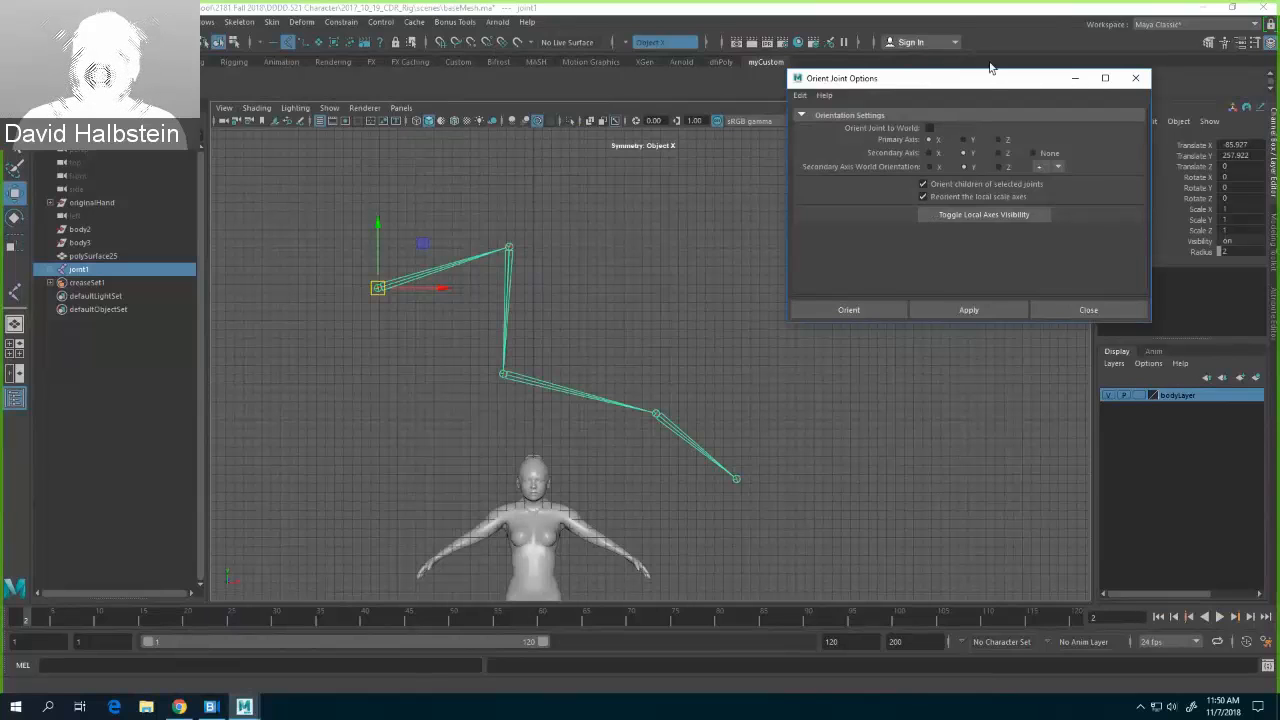
{"action": "left_click_drag", "start_coordinate": [990, 78], "coordinate": [948, 198]}
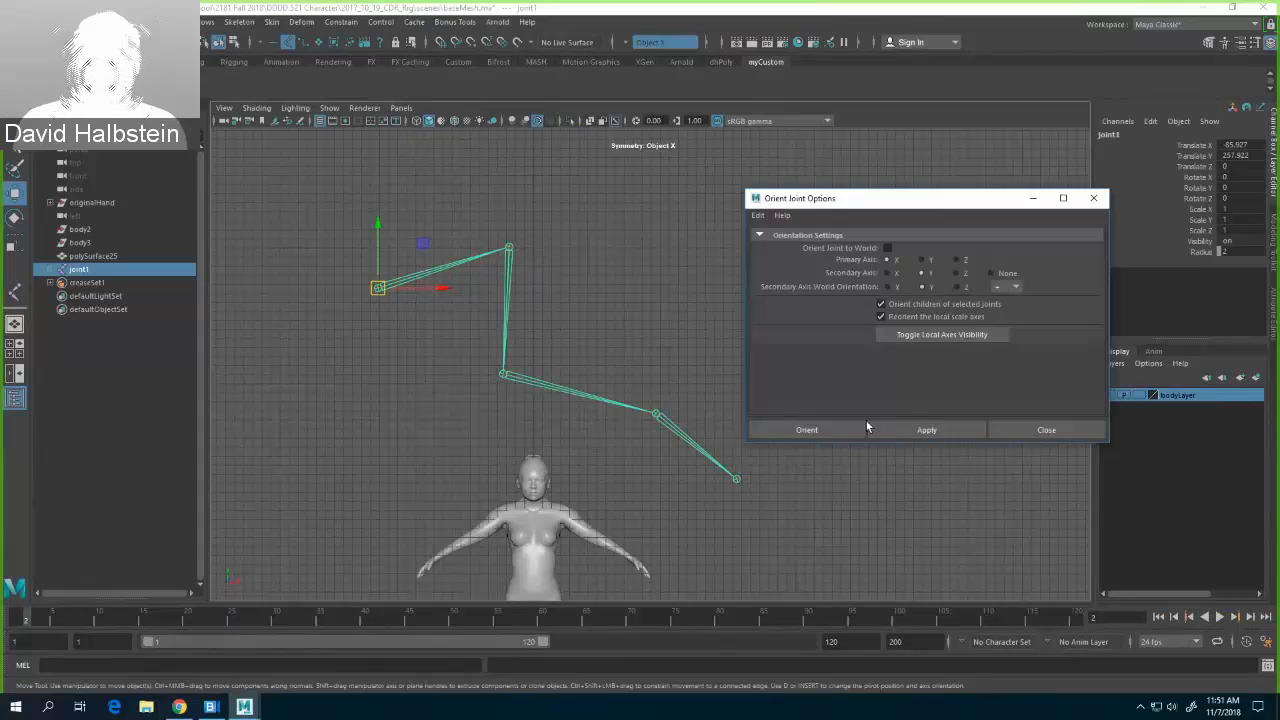
{"action": "left_click", "coordinate": [928, 431]}
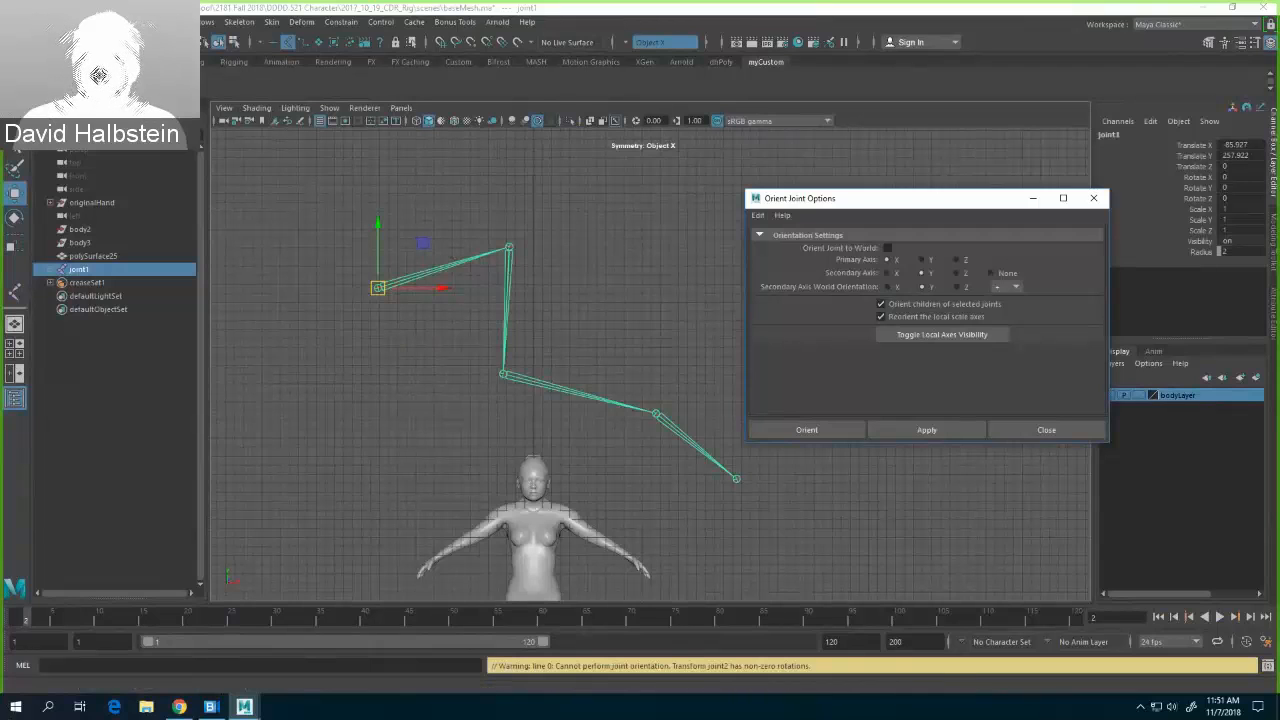
Step: Select the entire joint hierarchy and freeze its transformations
{"action": "left_click", "coordinate": [94, 22]}
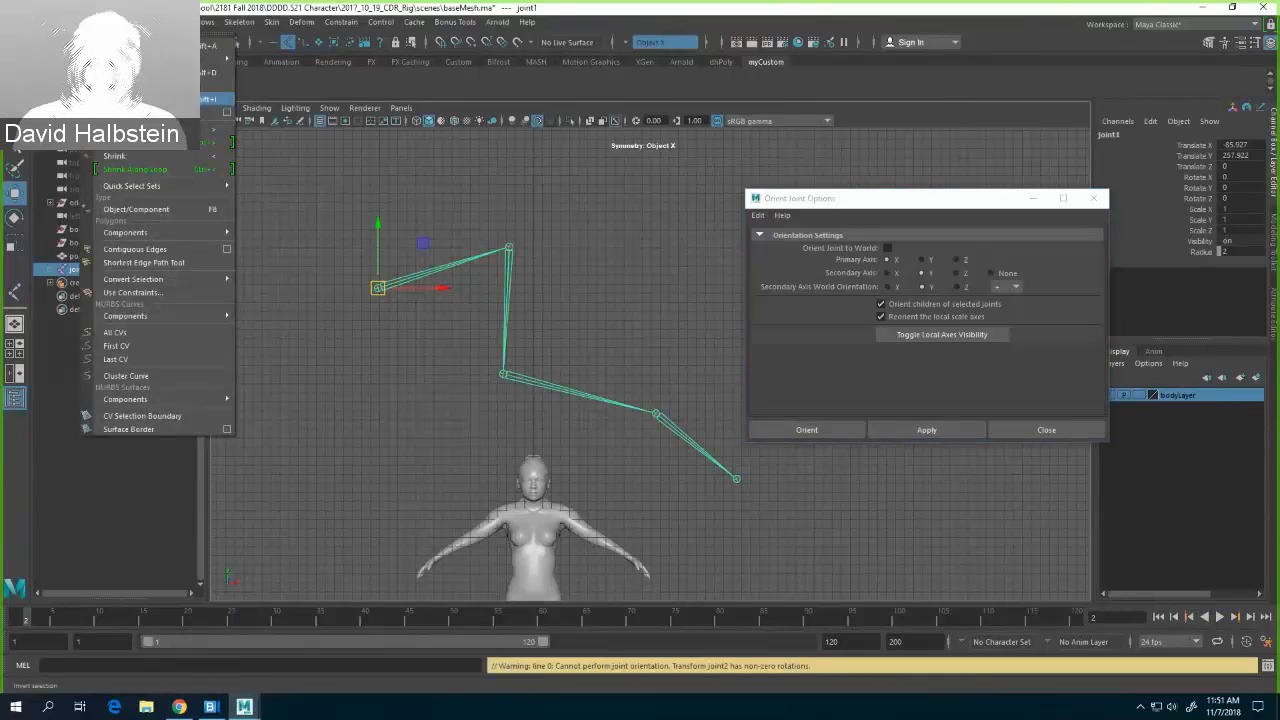
{"action": "left_click", "coordinate": [215, 99]}
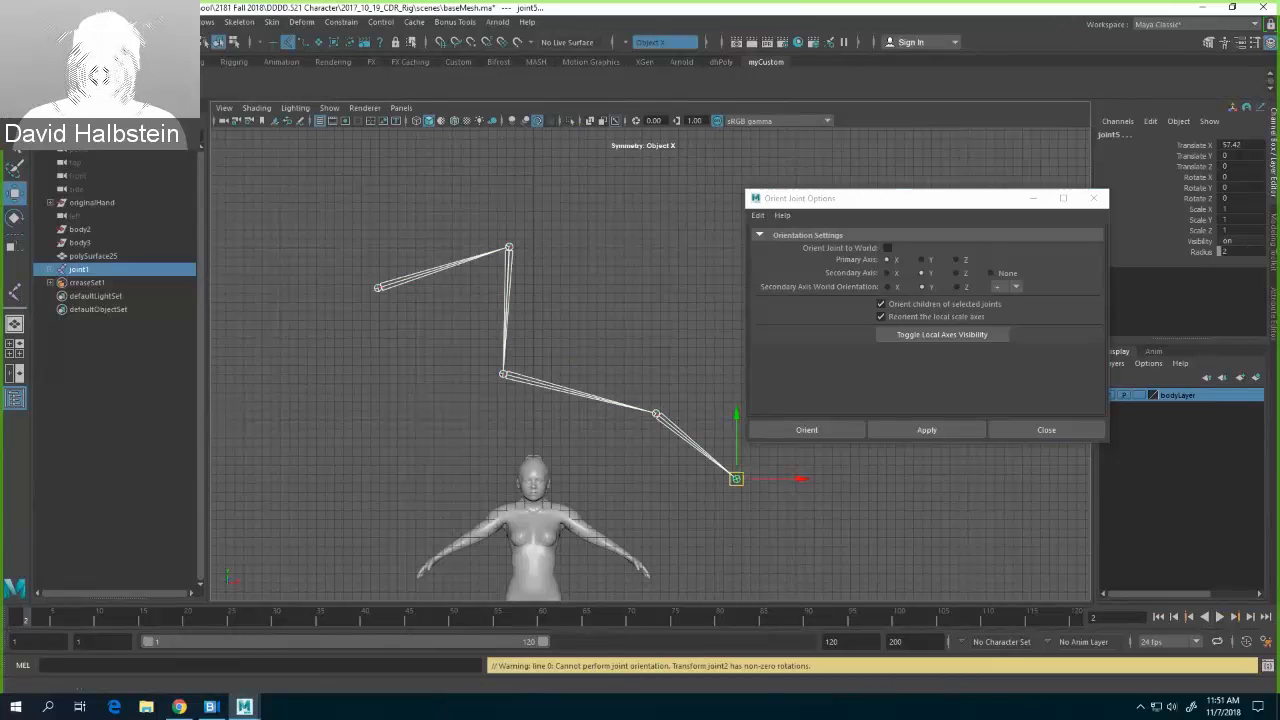
{"action": "left_click", "coordinate": [135, 22]}
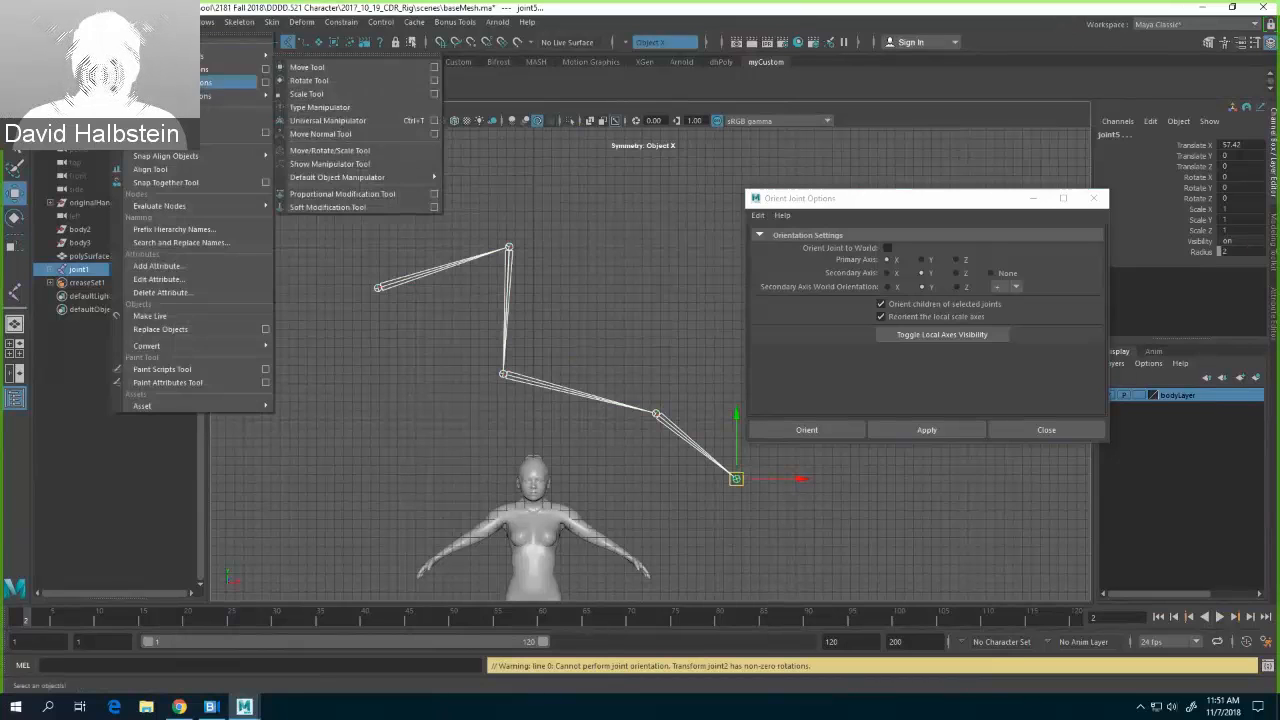
{"action": "left_click", "coordinate": [211, 86]}
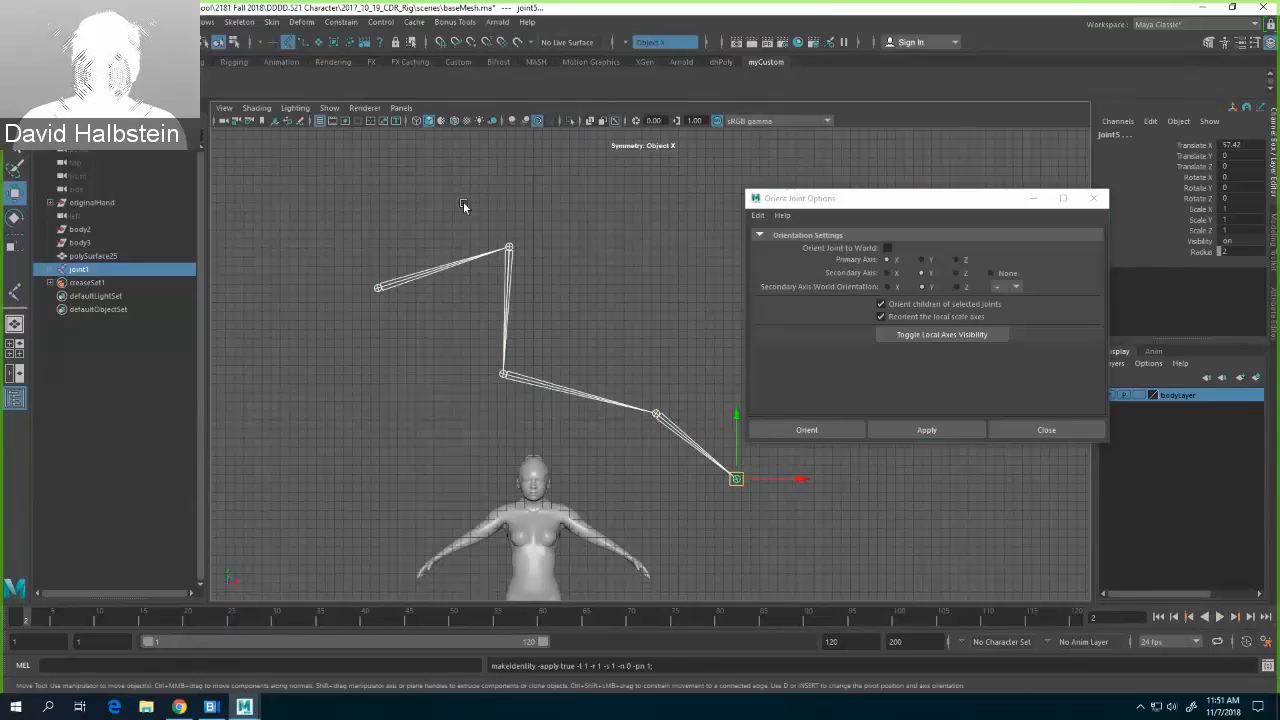
Step: Orient joint1 and its children with primary axis X and secondary axis Y, and check the rotation axes in component mode
{"action": "left_click", "coordinate": [398, 258]}
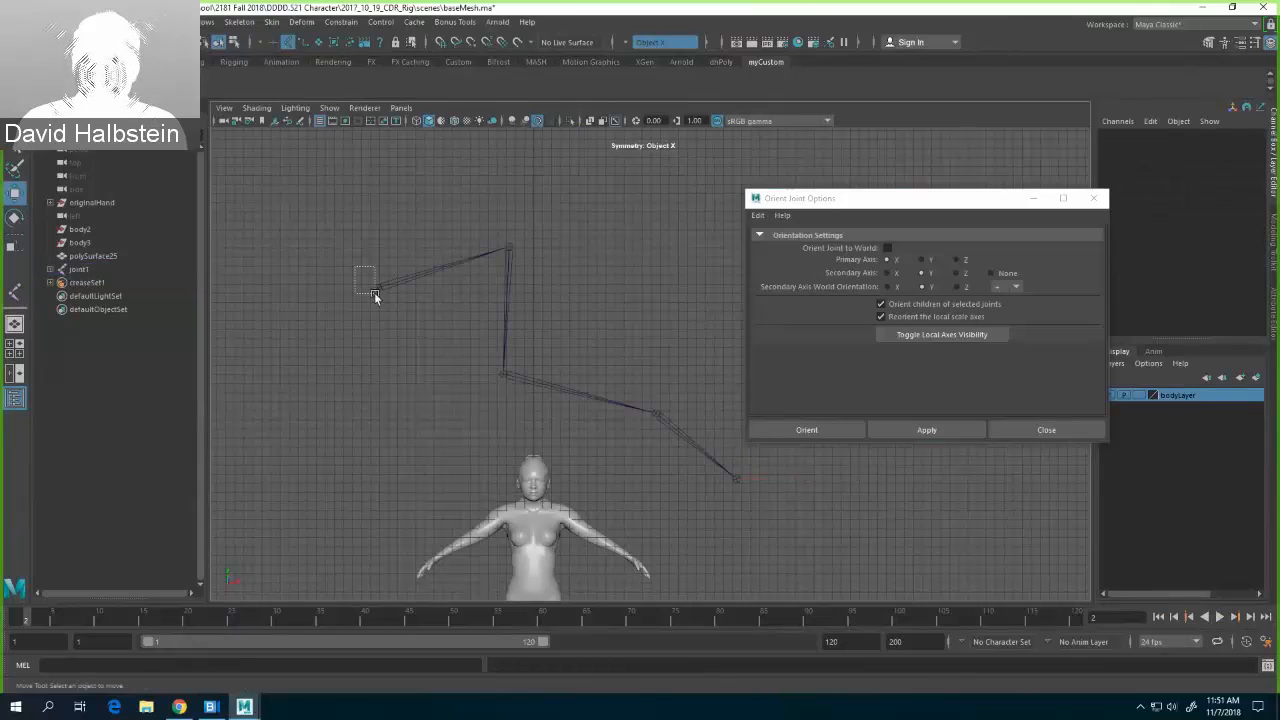
{"action": "left_click", "coordinate": [377, 288]}
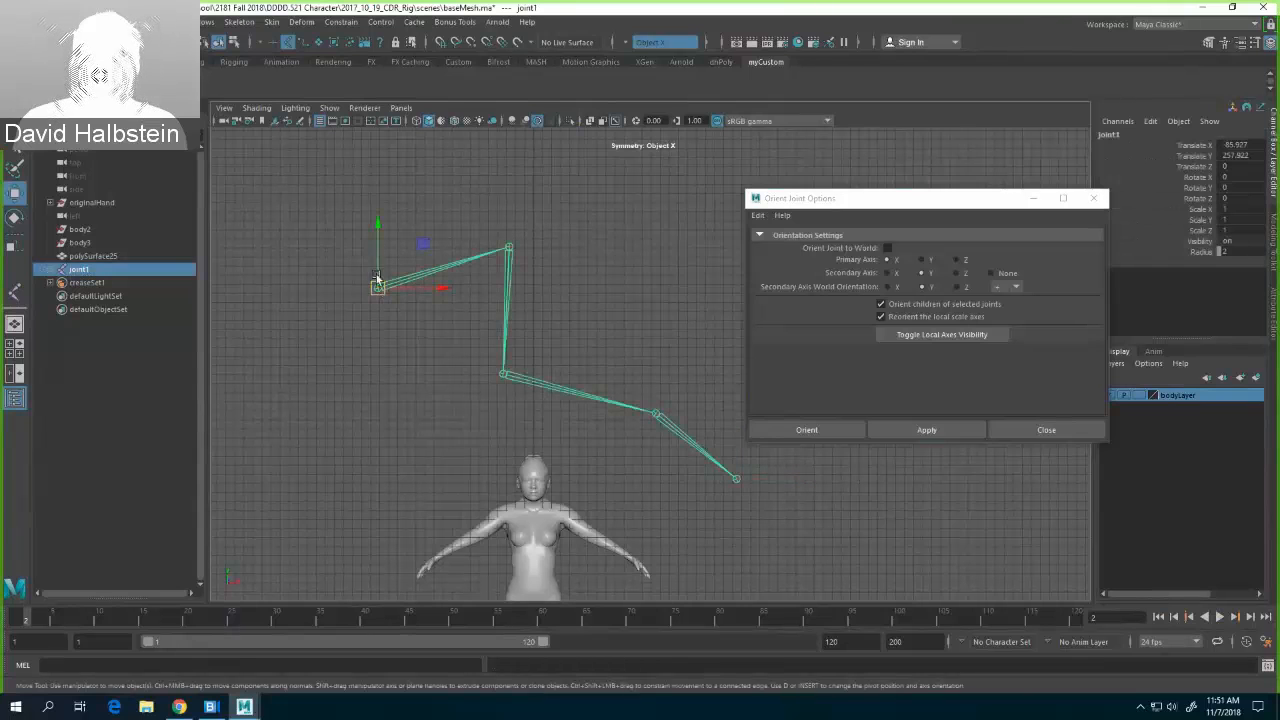
{"action": "left_click", "coordinate": [233, 43]}
{"action": "left_click", "coordinate": [218, 42]}
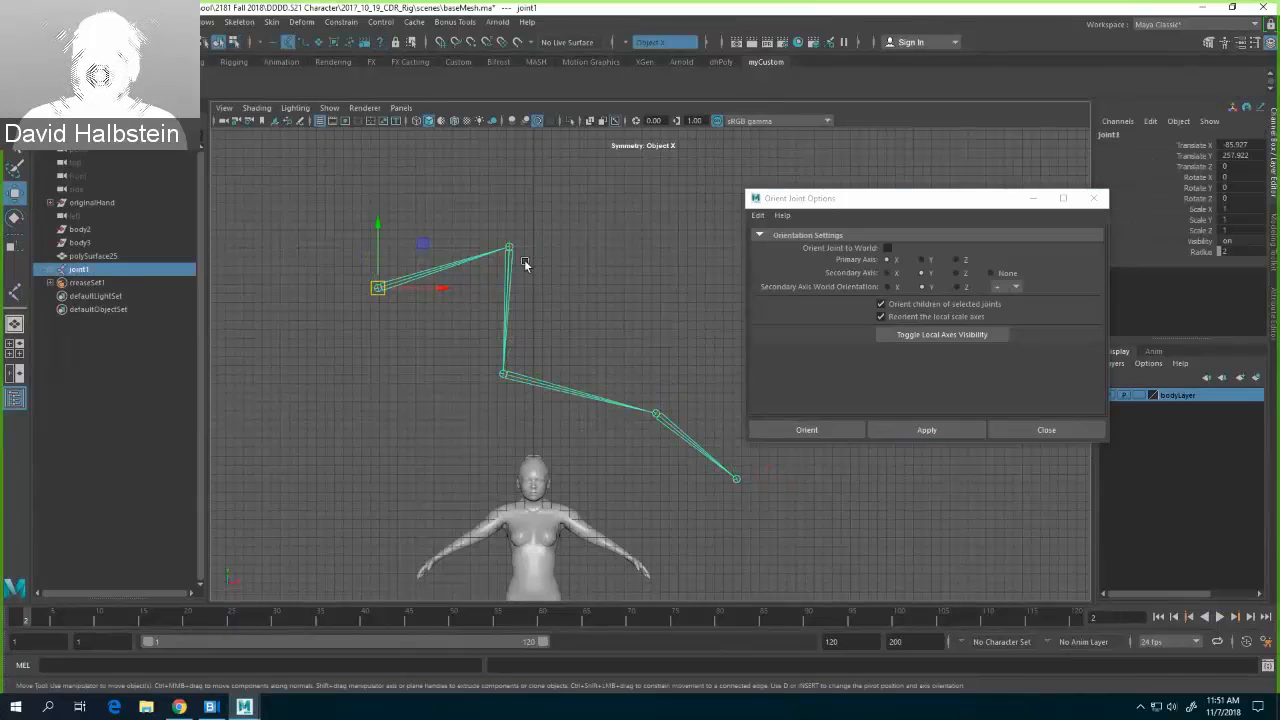
{"action": "left_click", "coordinate": [922, 430]}
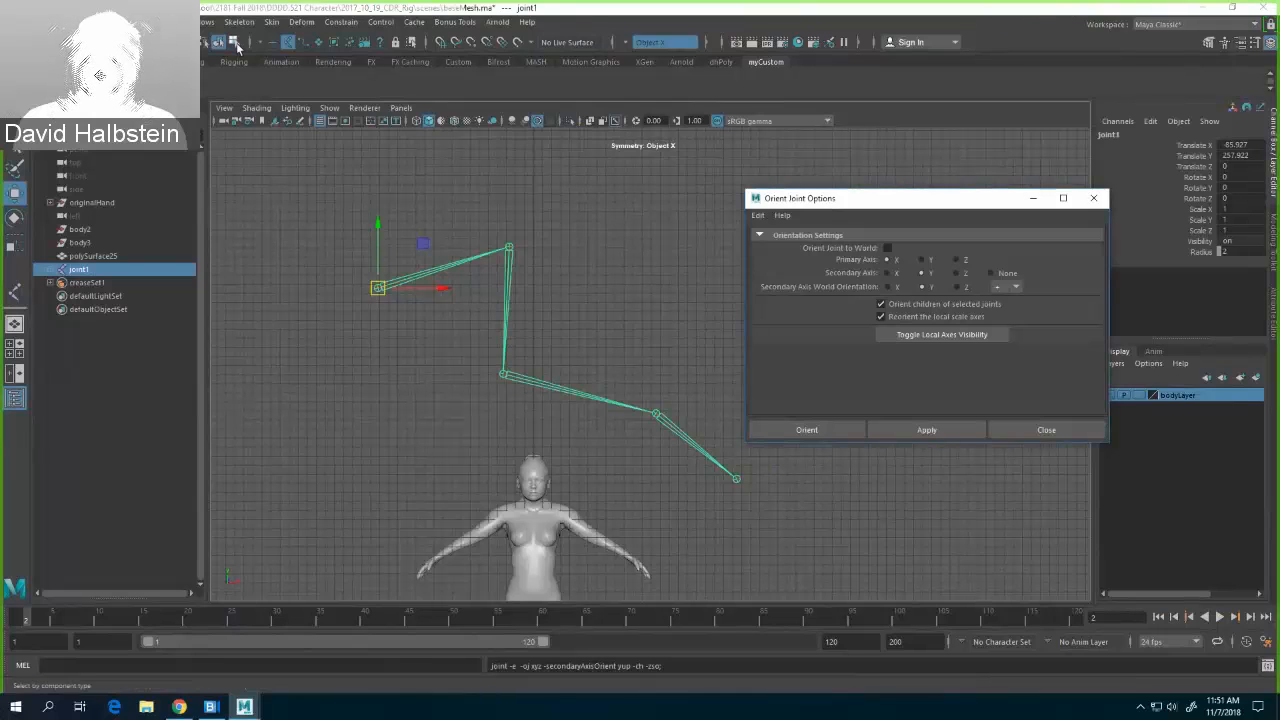
{"action": "left_click", "coordinate": [528, 288]}
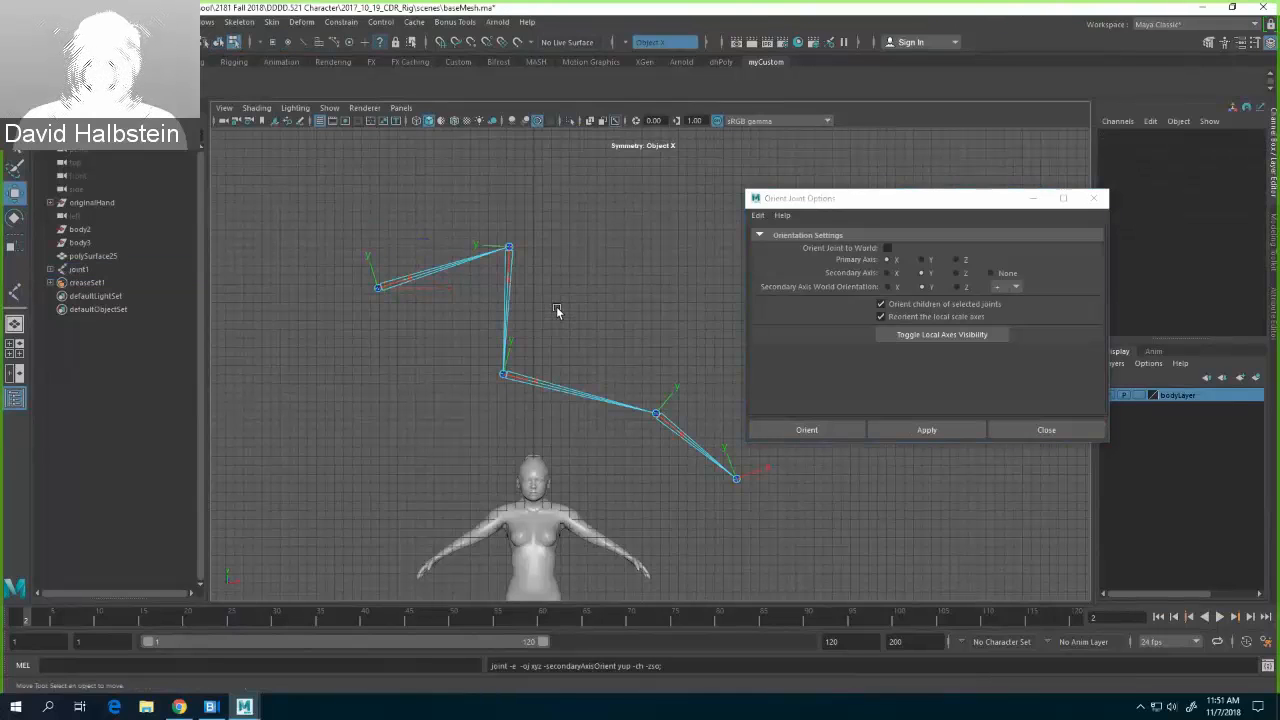